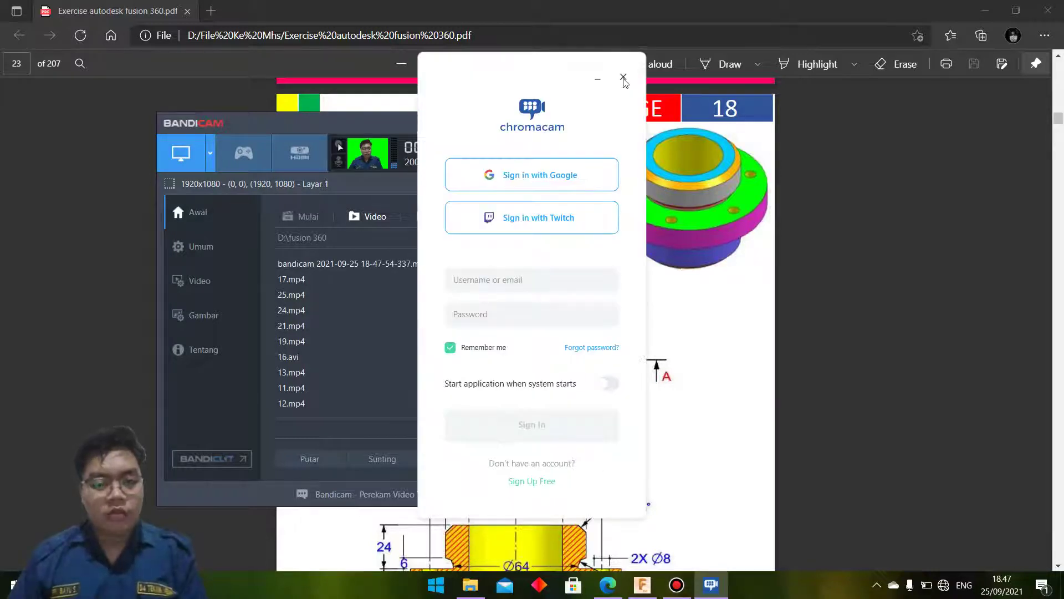
Step: Close the Chromacam sign-in, minimize Bandicam and scroll through the Exercise-18 drawing page
left_click(623, 79)
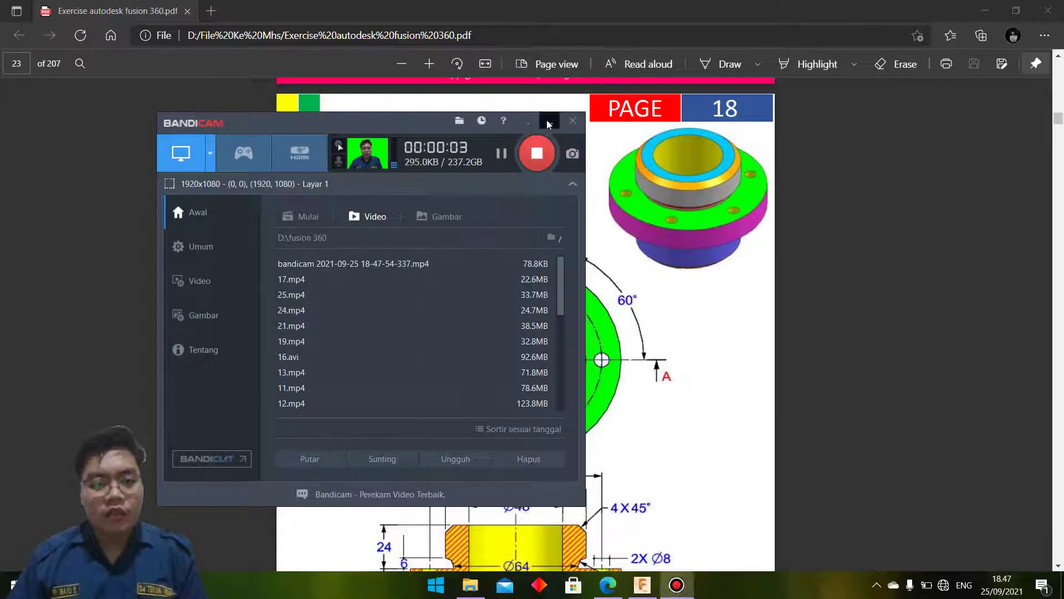
left_click(549, 123)
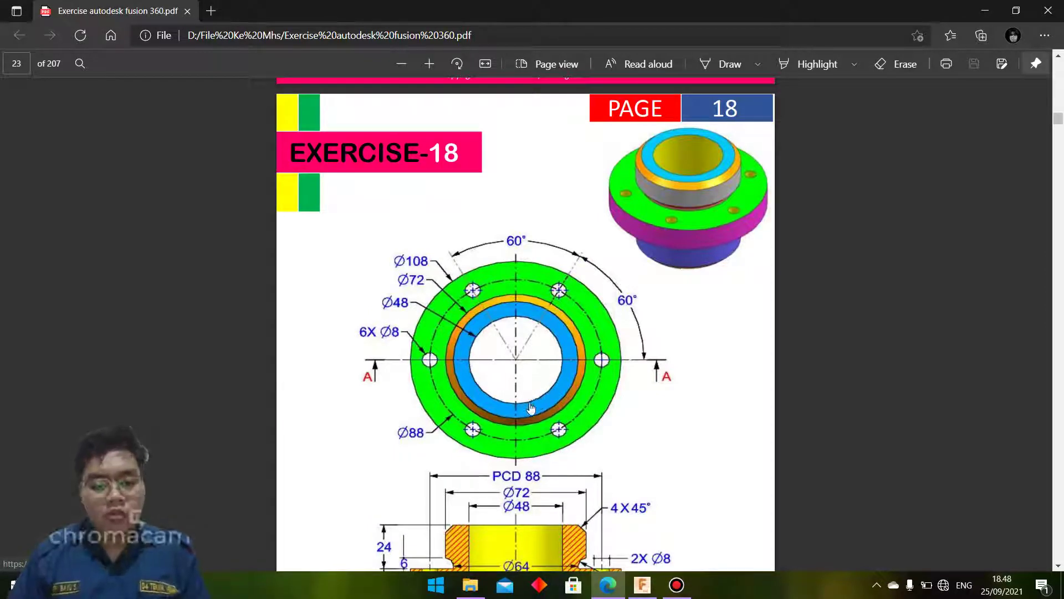
scroll(536, 400, "down", 1)
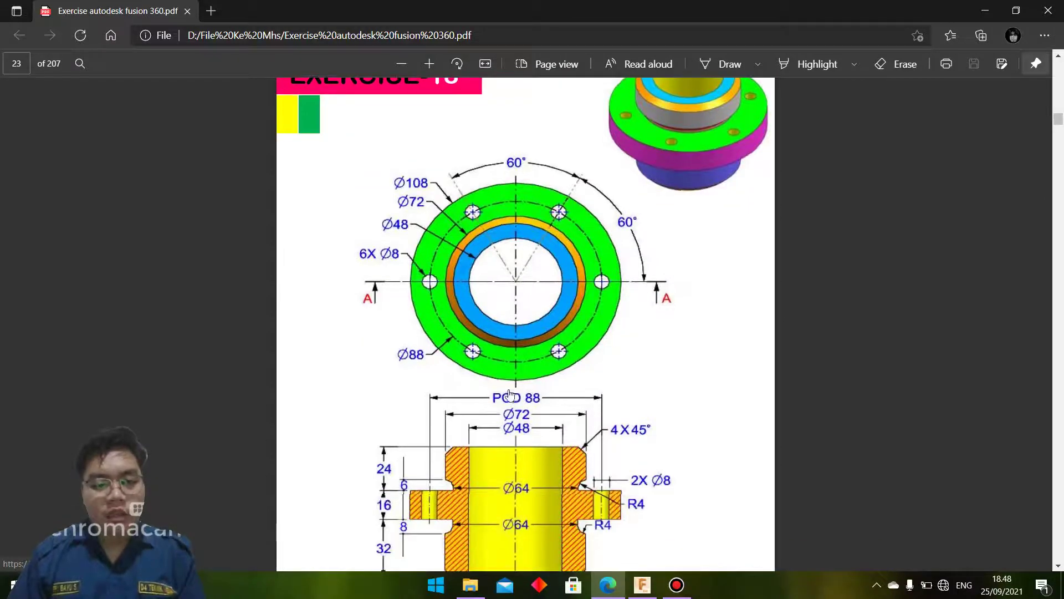
scroll(492, 376, "up", 3)
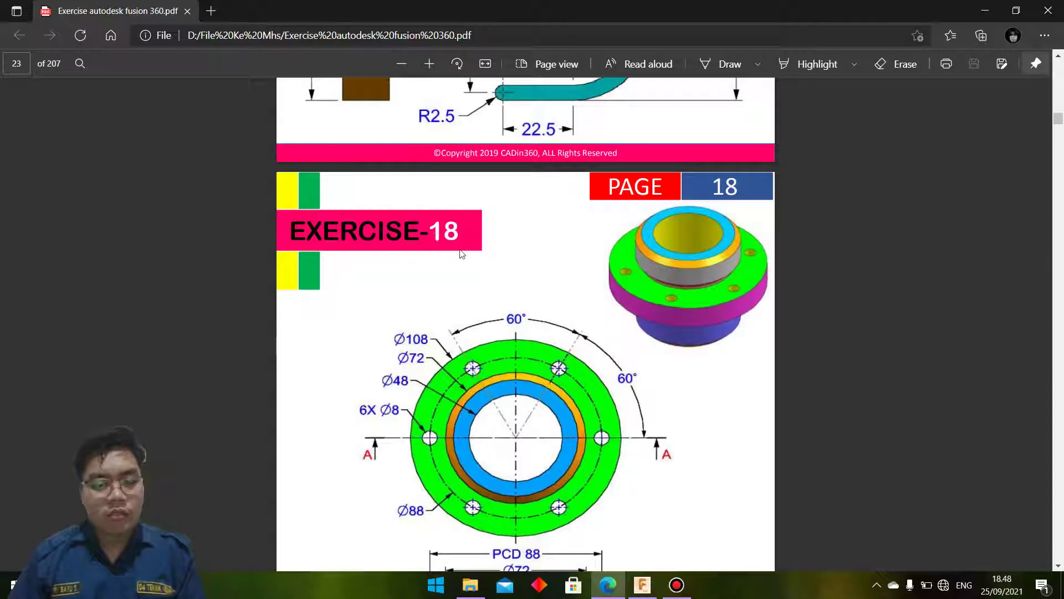
scroll(438, 298, "down", 1)
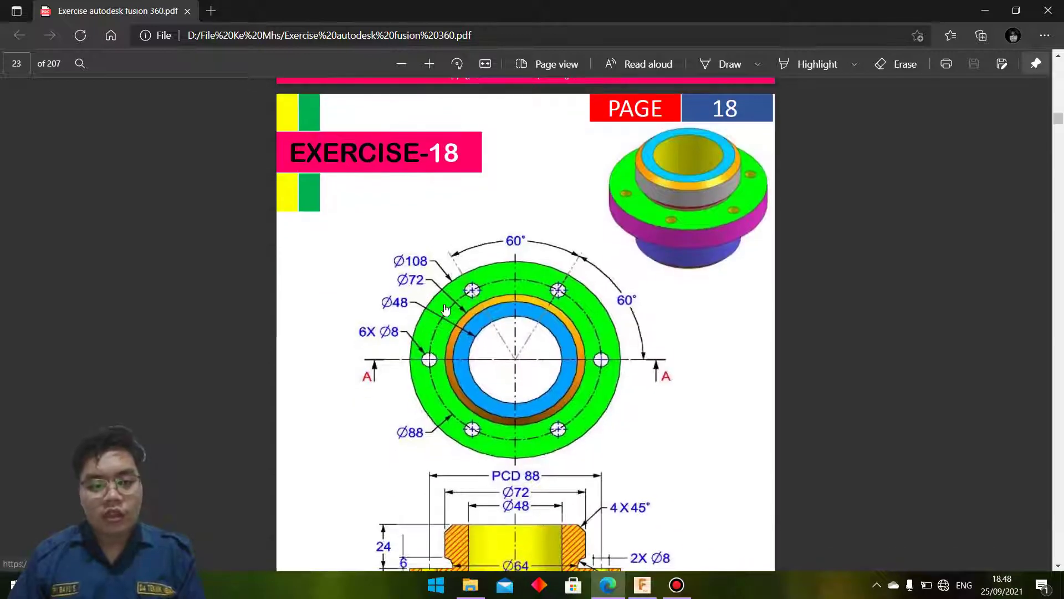
left_click(642, 589)
Step: Close the old S-shaped model without saving and begin a new sketch
left_click(920, 26)
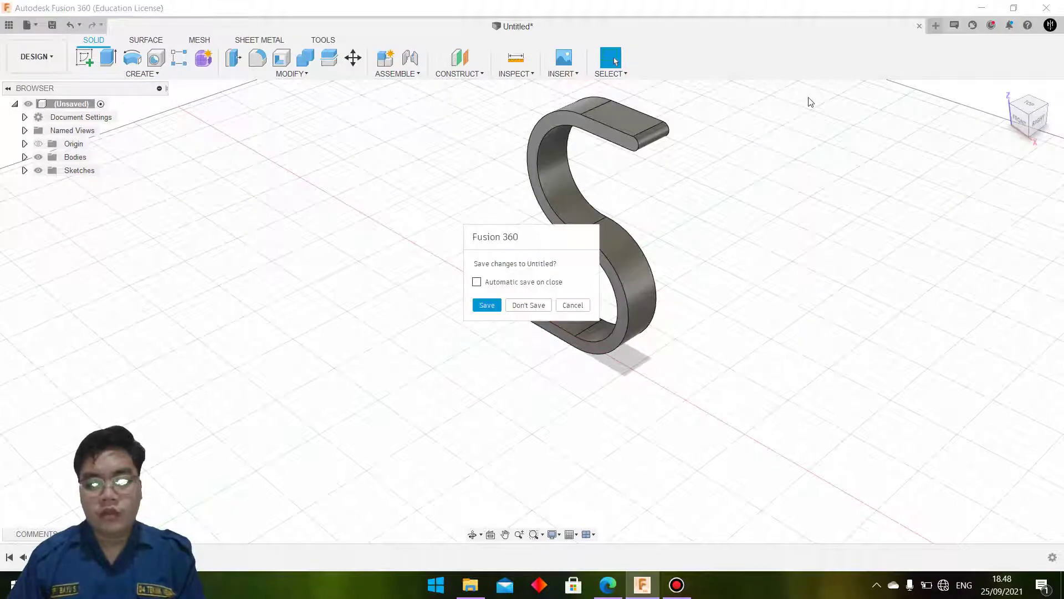
left_click(541, 310)
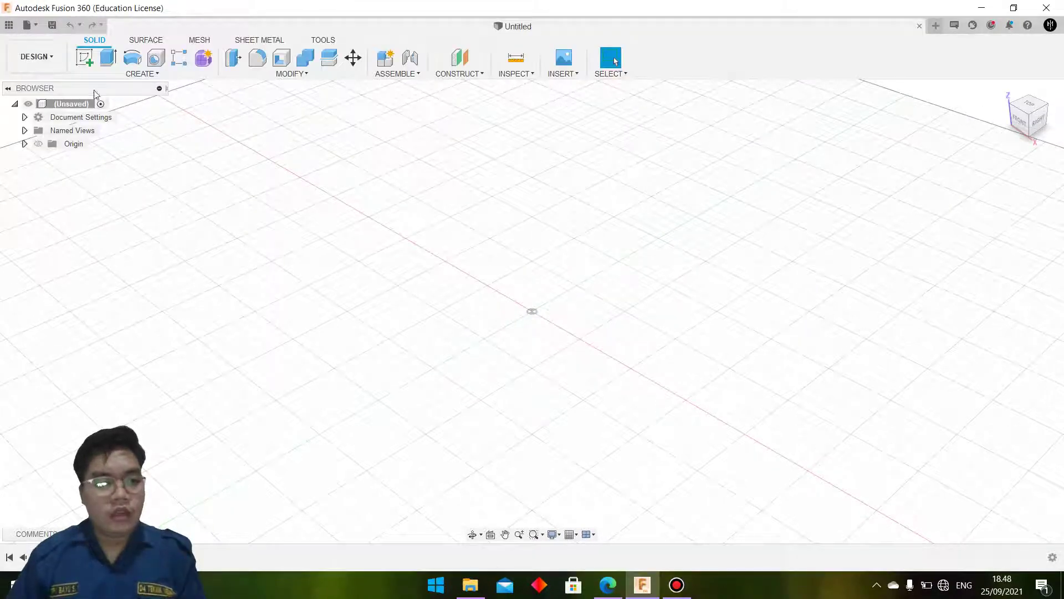
left_click(84, 57)
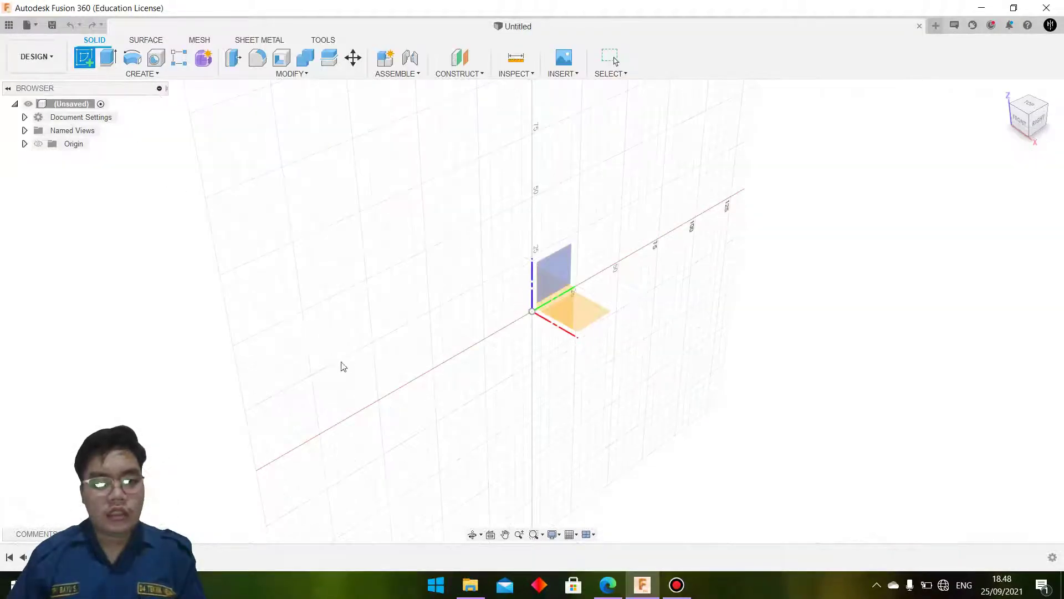
left_click(609, 585)
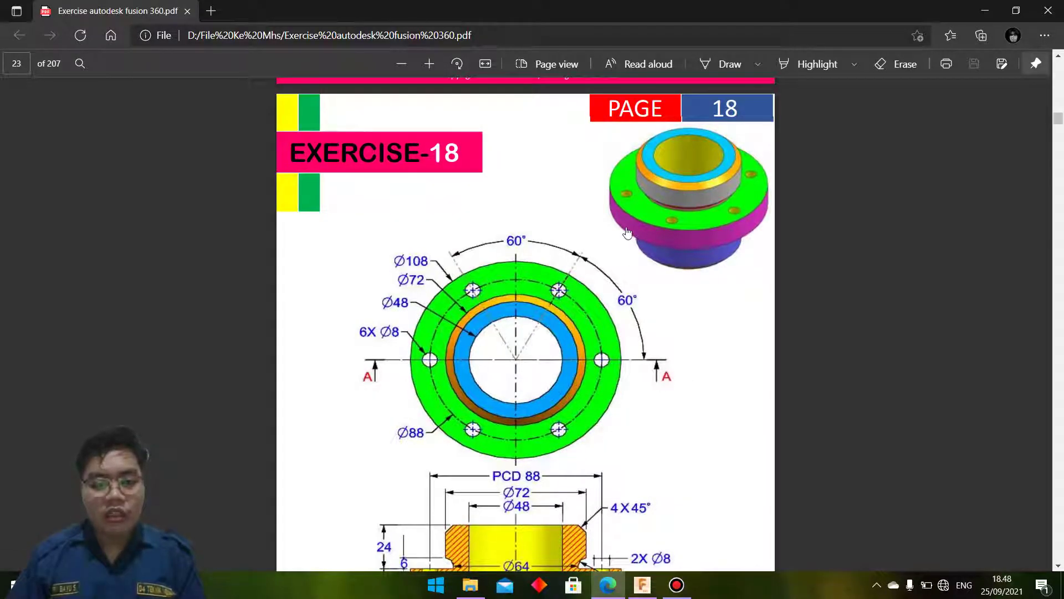
left_click(642, 585)
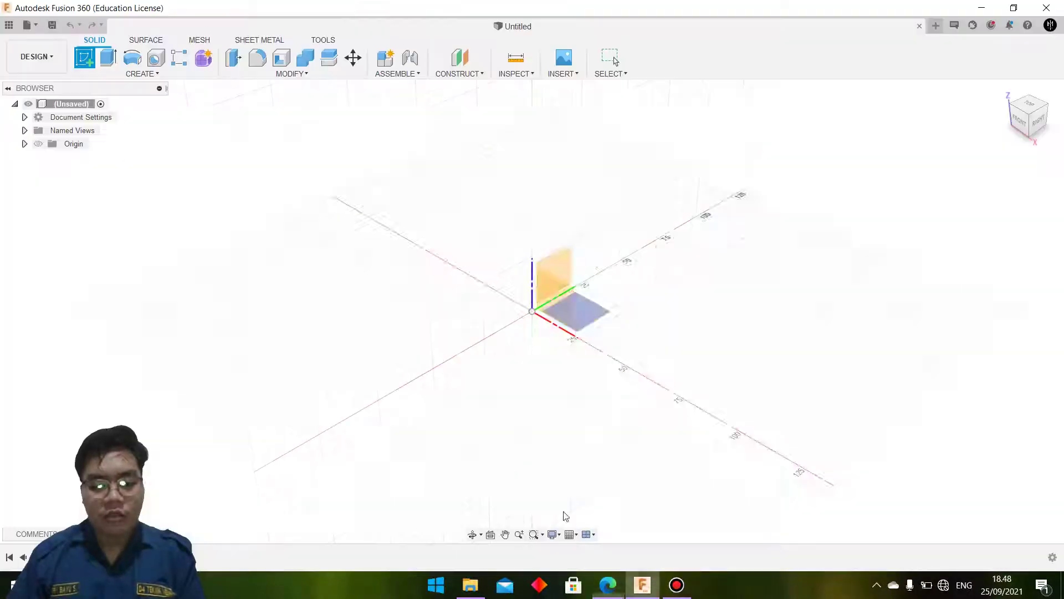
Step: Place the sketch on the XY plane and start a centre-diameter circle at the origin
left_click(584, 312)
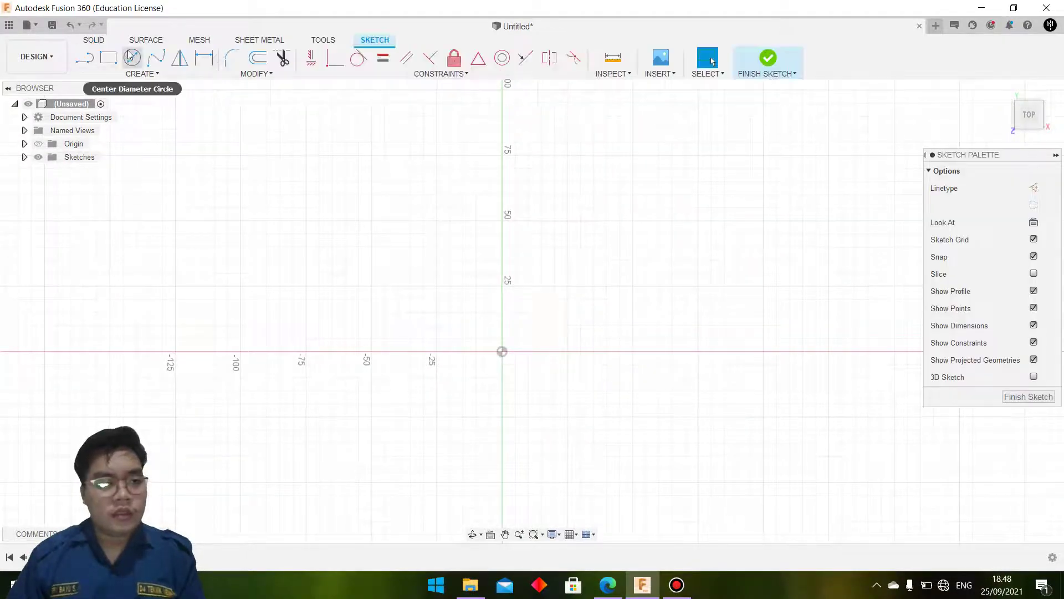
left_click(132, 57)
left_click(502, 352)
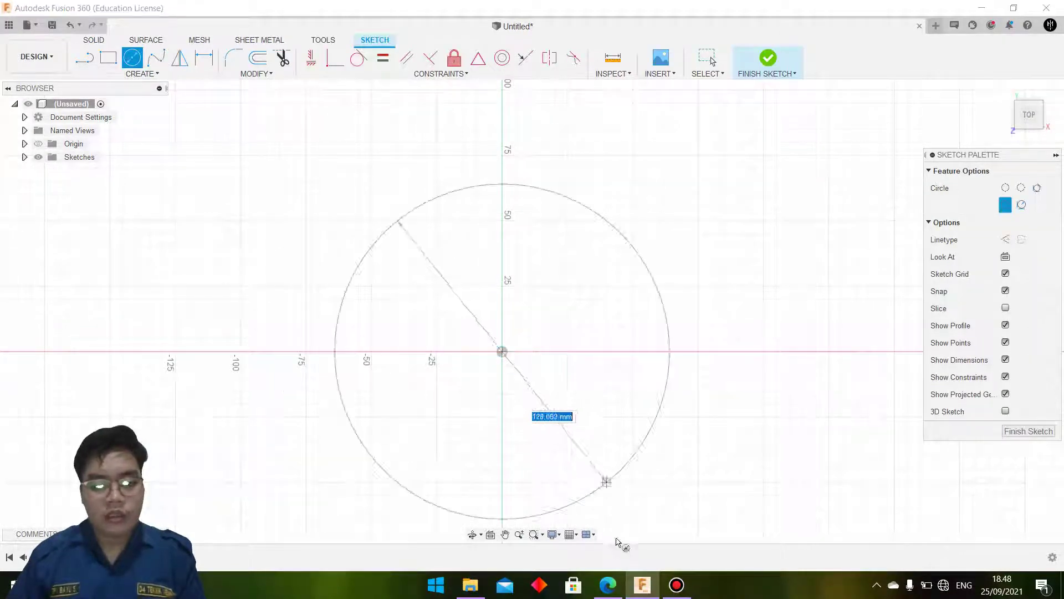
left_click(609, 585)
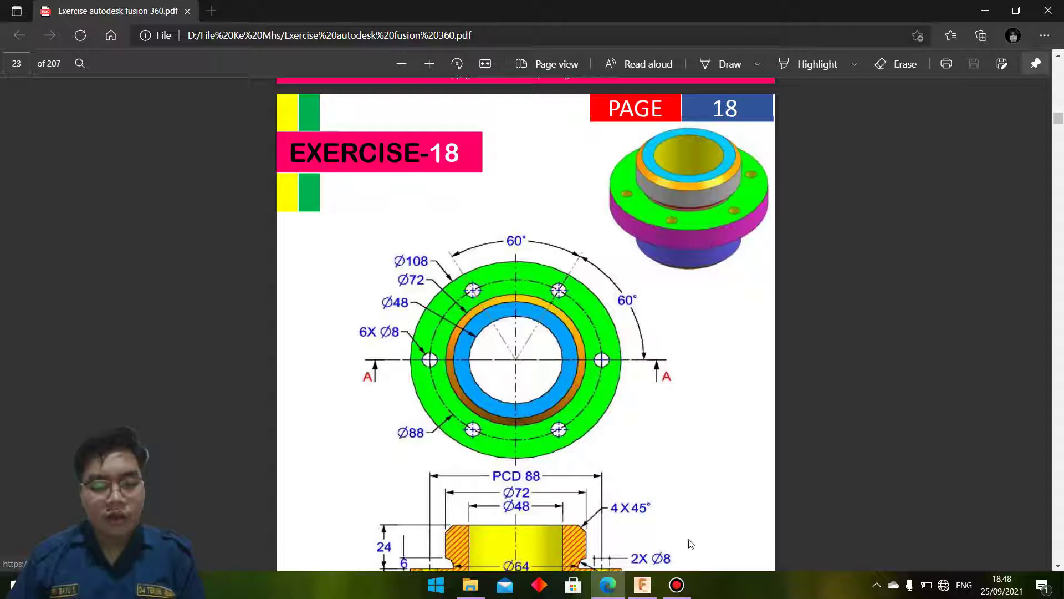
mouse_move(642, 585)
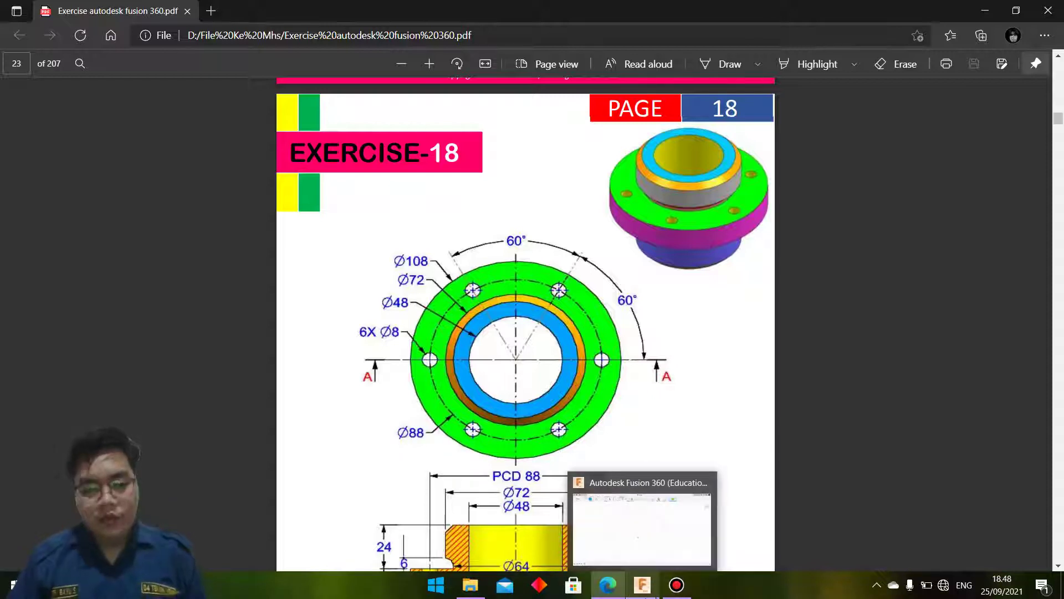
Step: Draw the Ø48 and Ø72 circles centred at the origin
left_click(642, 529)
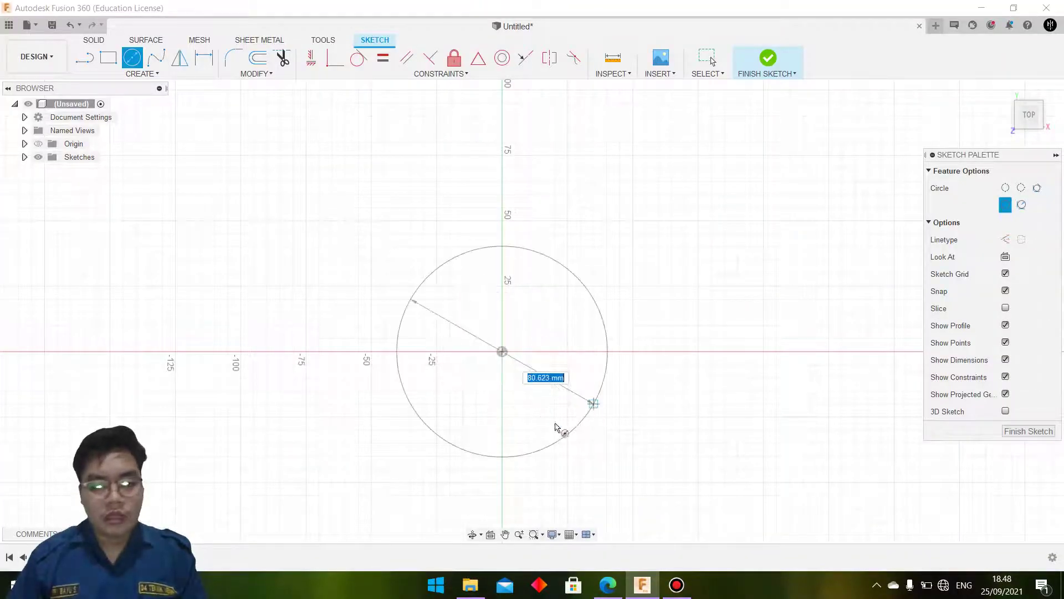
type("48")
key("Return")
key("Escape")
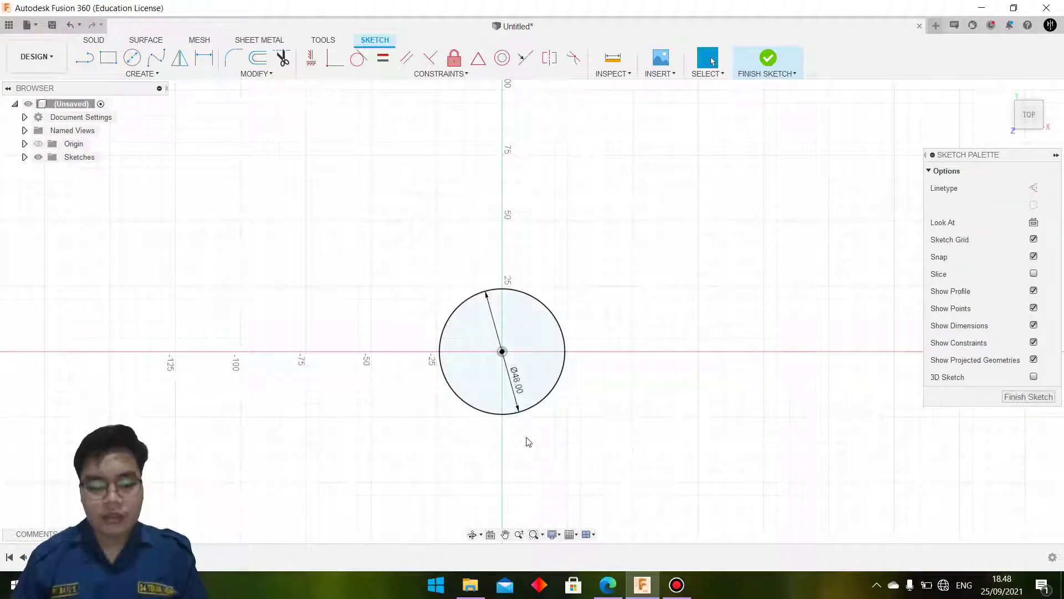
key("c")
left_click(502, 351)
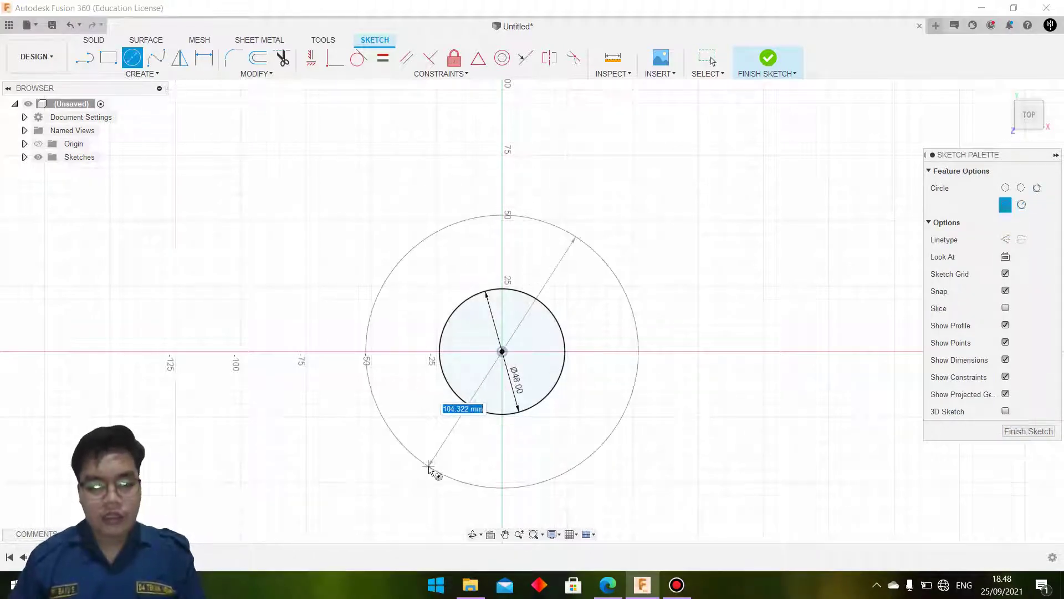
type("72")
key("Return")
key("Escape")
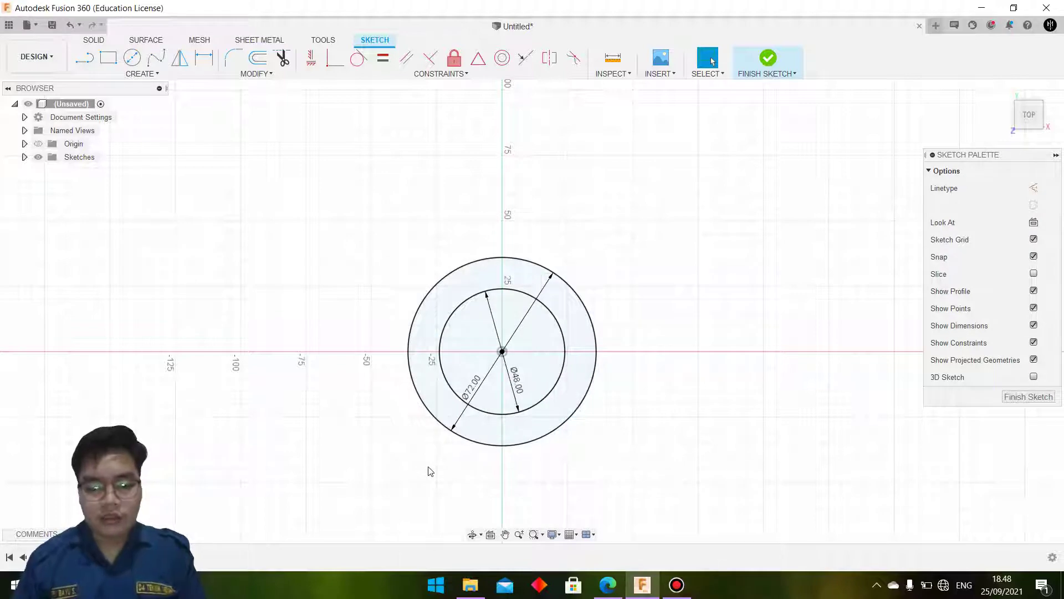
Step: Add the Ø108 flange circle at the origin, checking its diameter on the drawing
key("c")
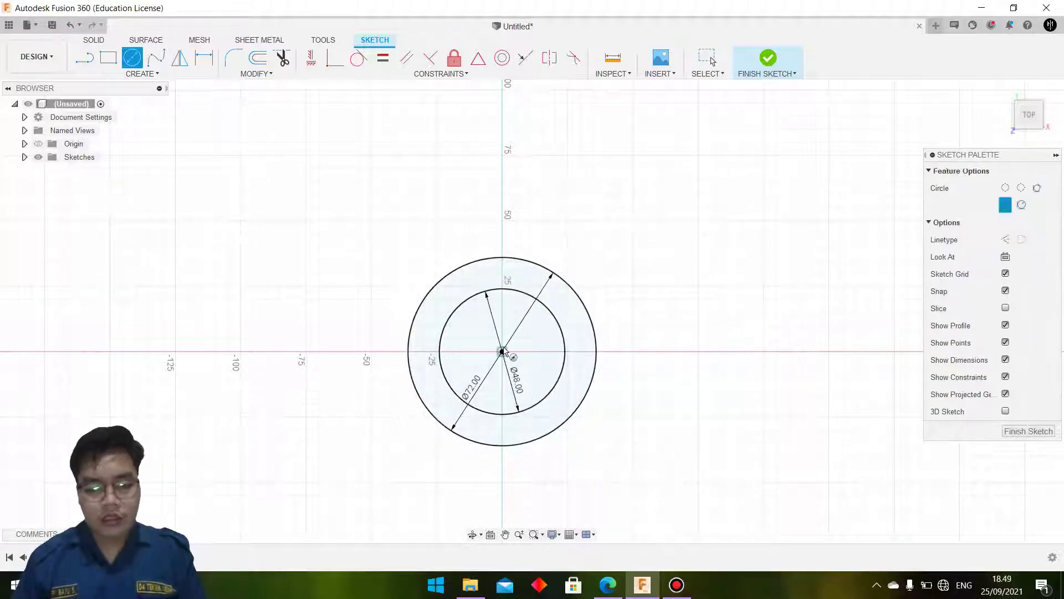
left_click(502, 351)
left_click(607, 588)
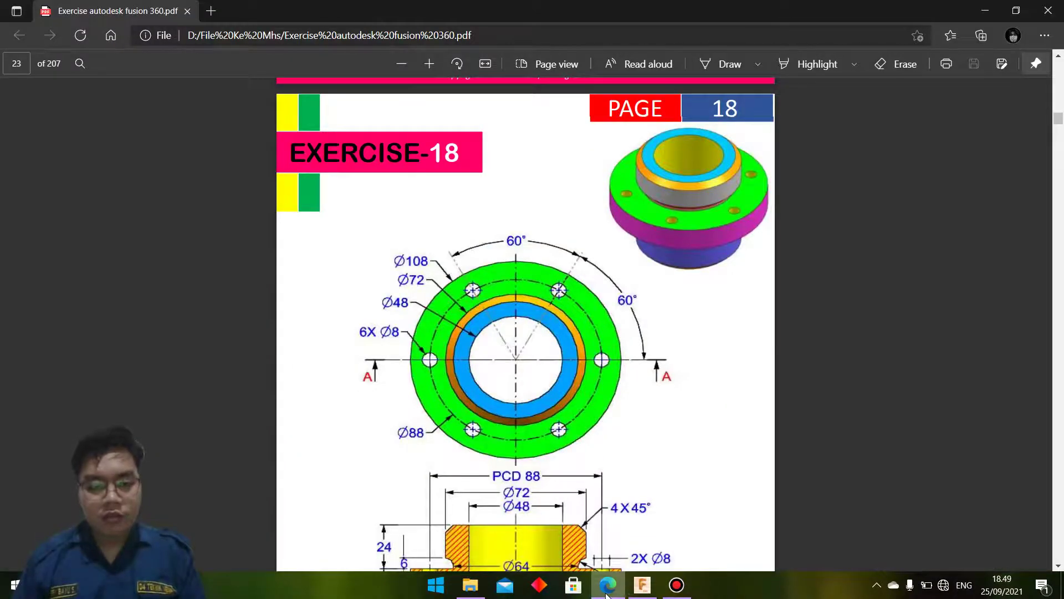
left_click(608, 587)
type("108")
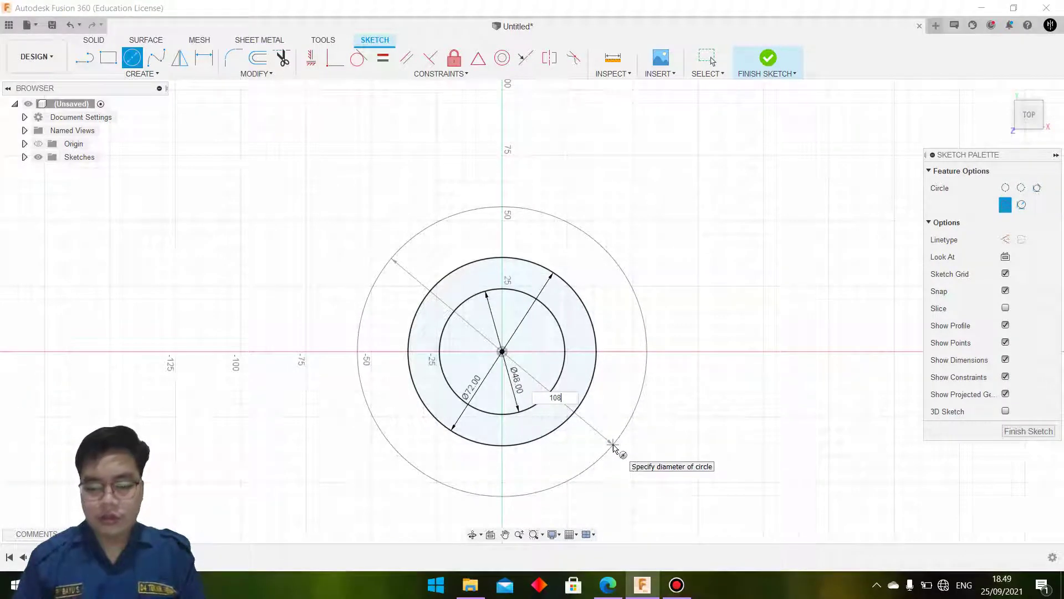
key("Tab")
key("Return")
key("Escape")
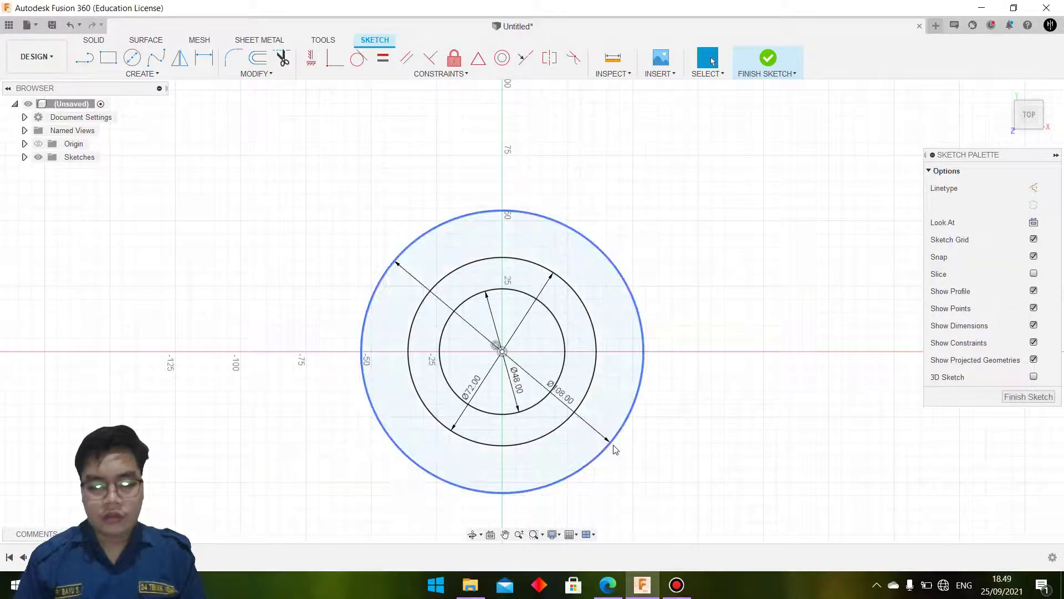
Step: Add a Ø88 circle, delete it again, and finish the sketch
key("c")
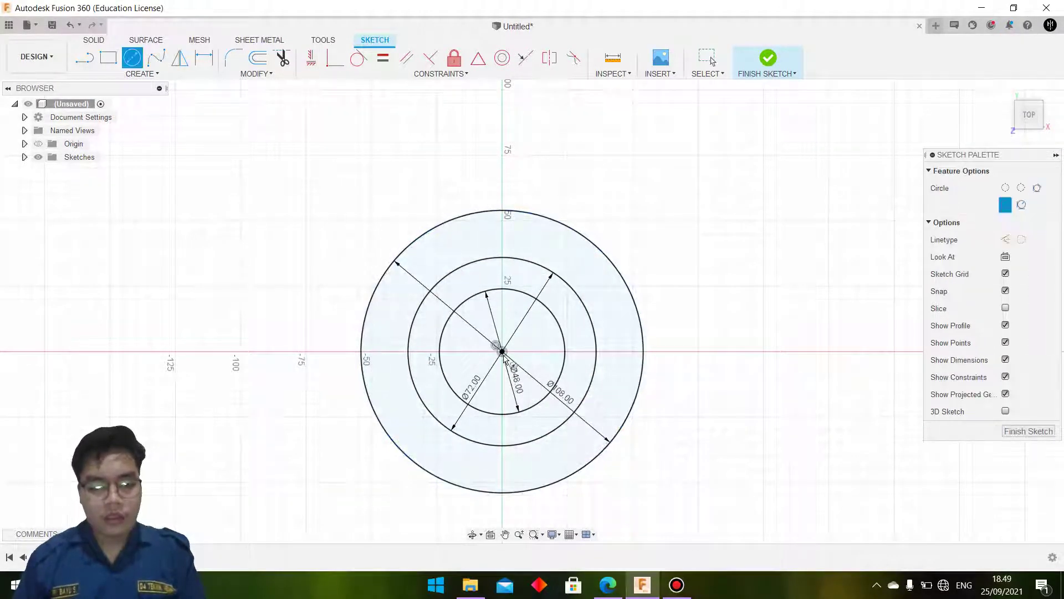
left_click(502, 352)
type("88")
key("Return")
key("Escape")
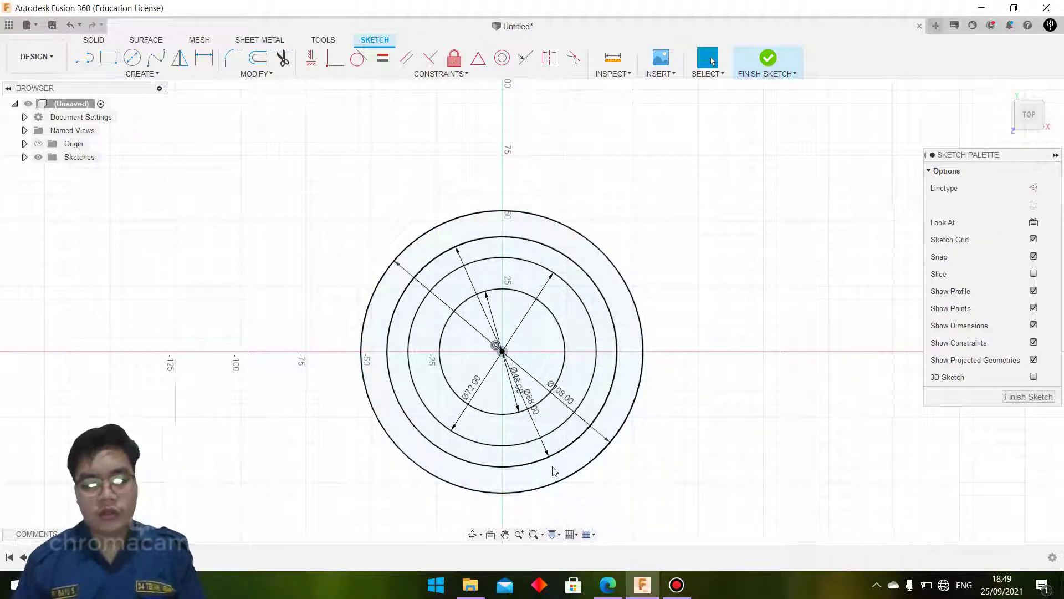
left_click(495, 469)
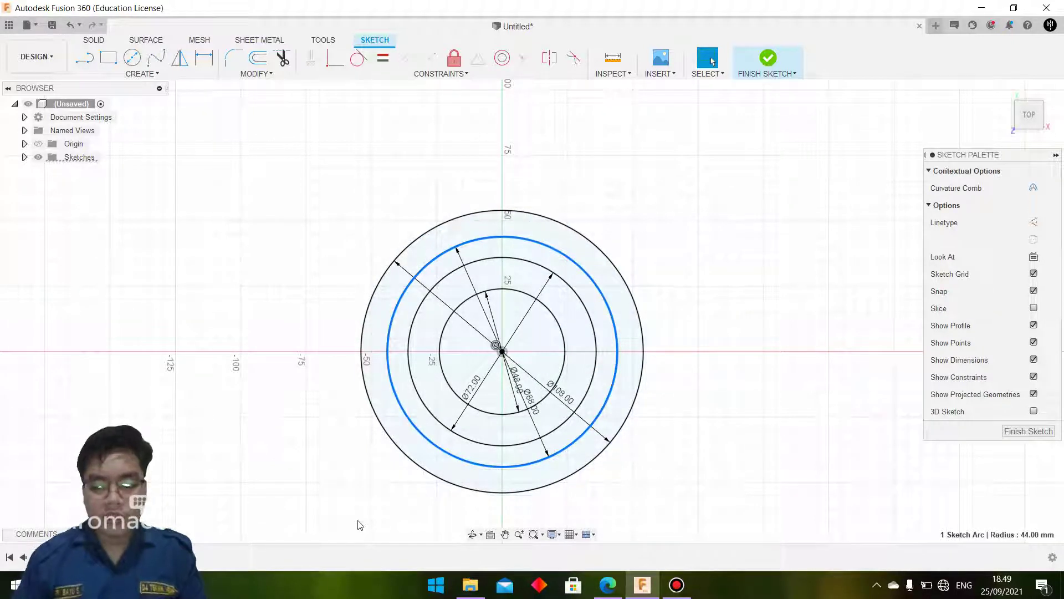
key("Delete")
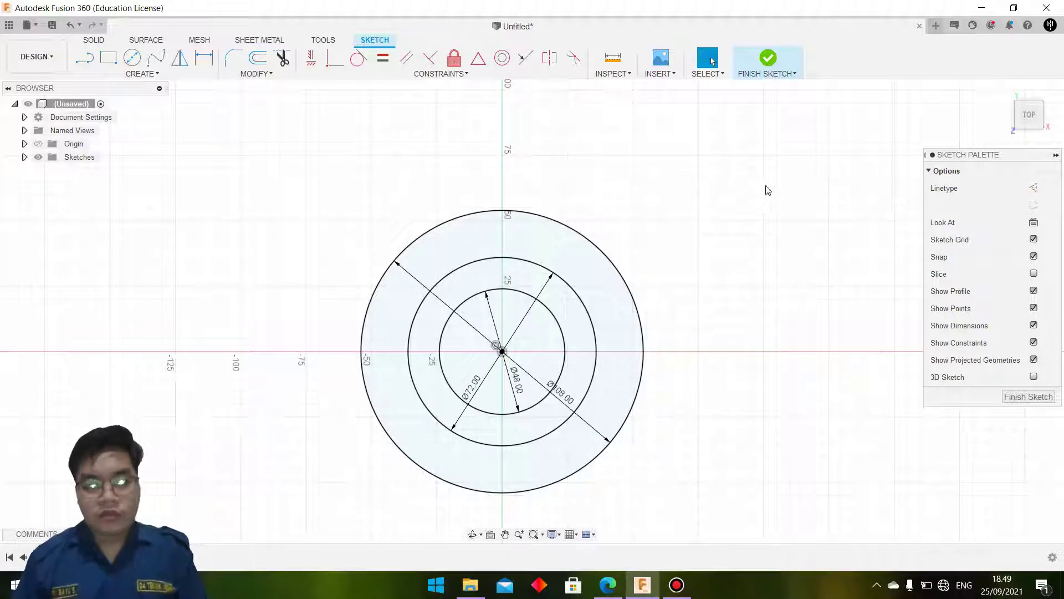
left_click(765, 78)
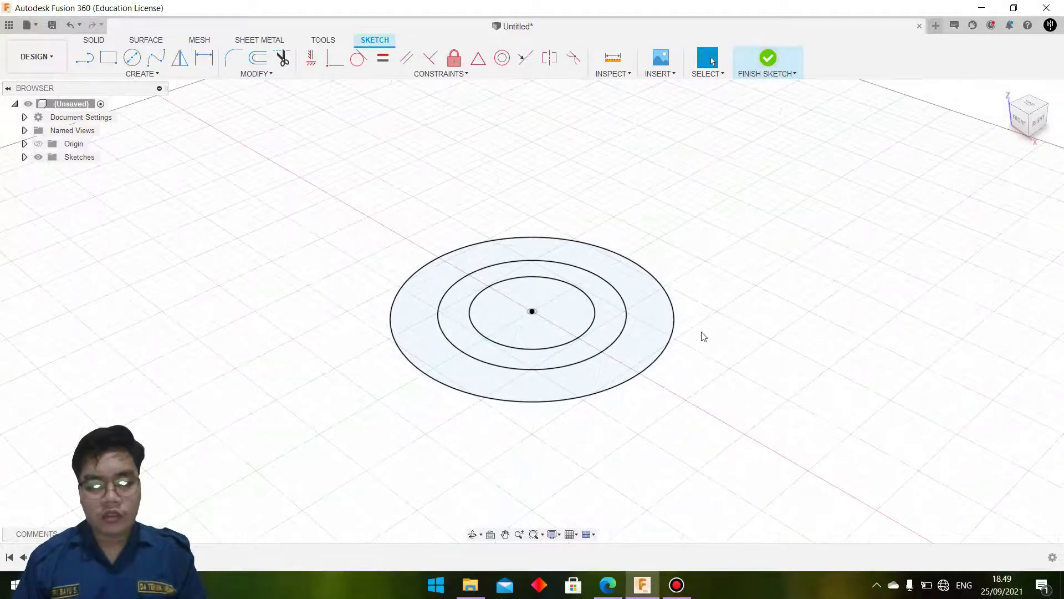
Step: Ink a freehand line across the flange in Section A-A of the PDF drawing
left_click(621, 595)
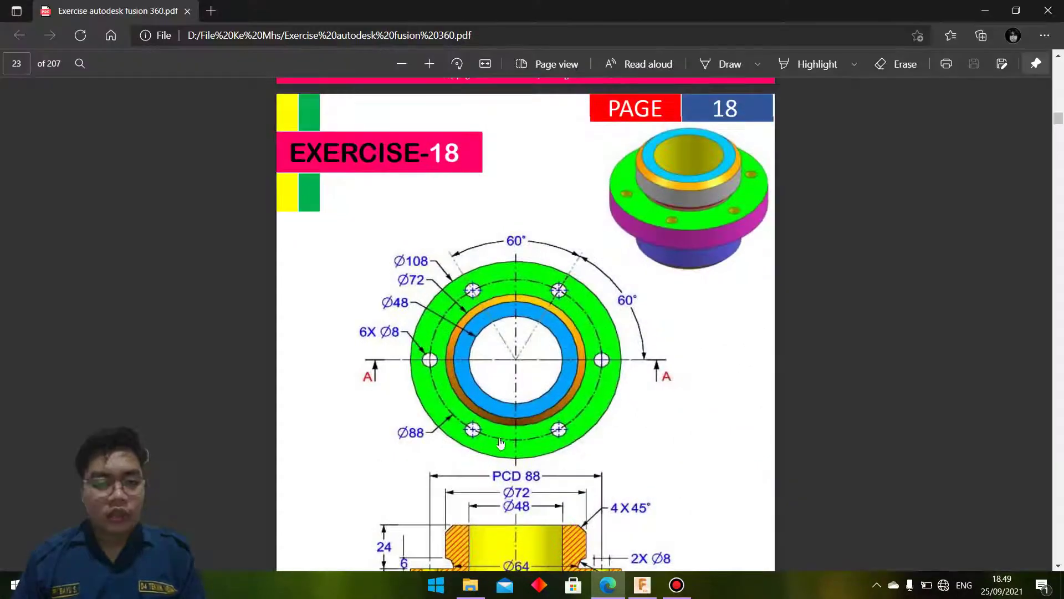
scroll(610, 277, "down", 5)
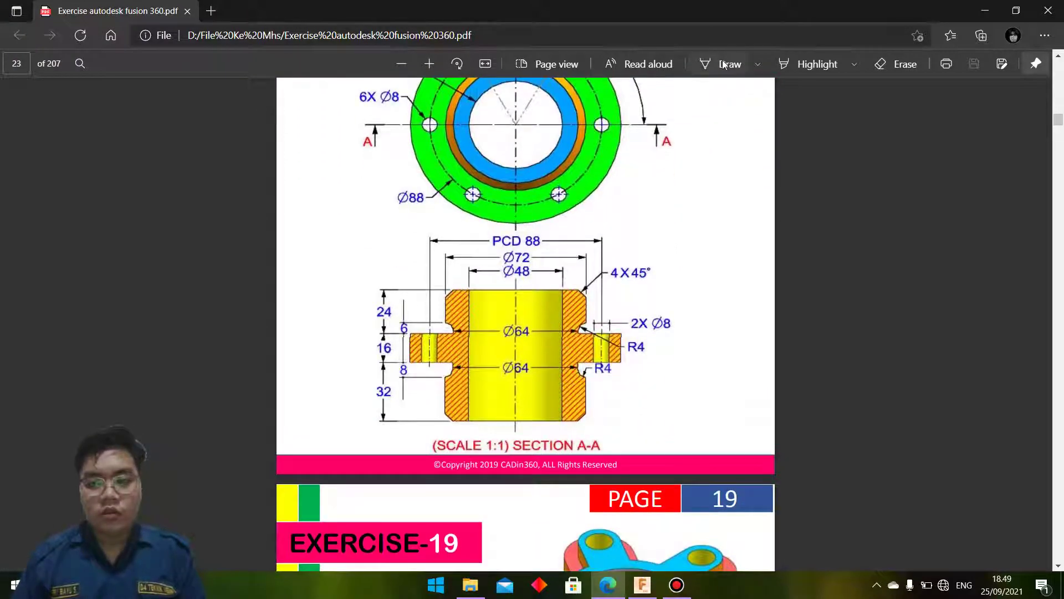
left_click(726, 63)
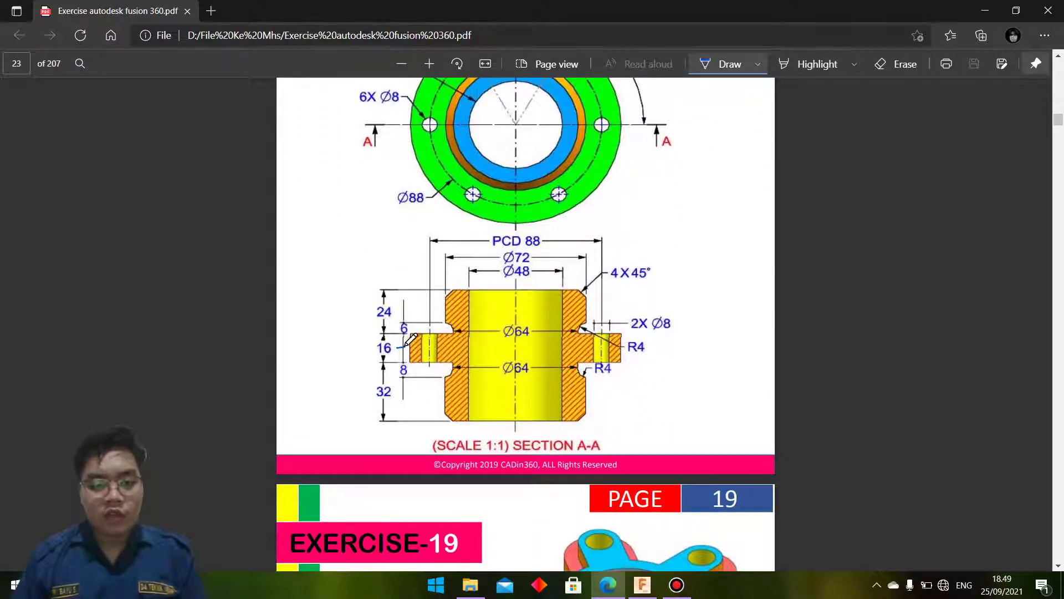
left_click_drag(534, 350, 632, 348)
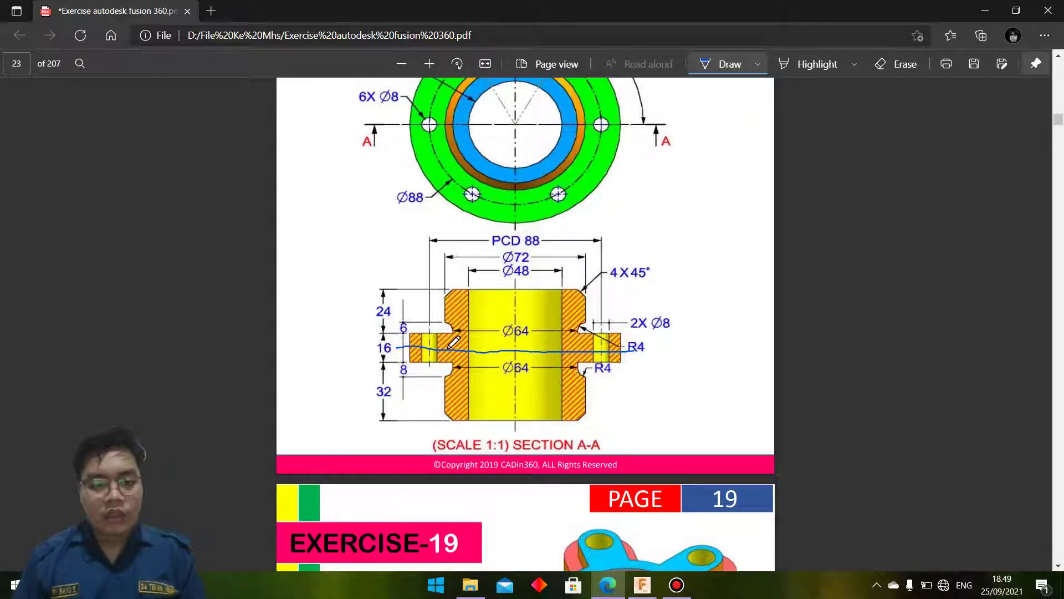
scroll(560, 380, "up", 3)
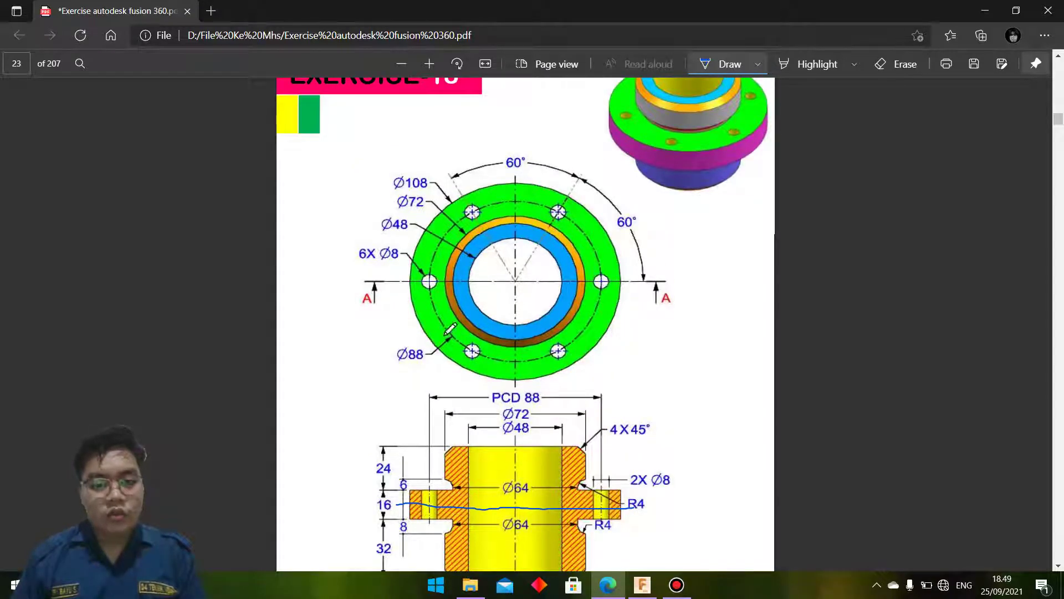
scroll(453, 320, "down", 3)
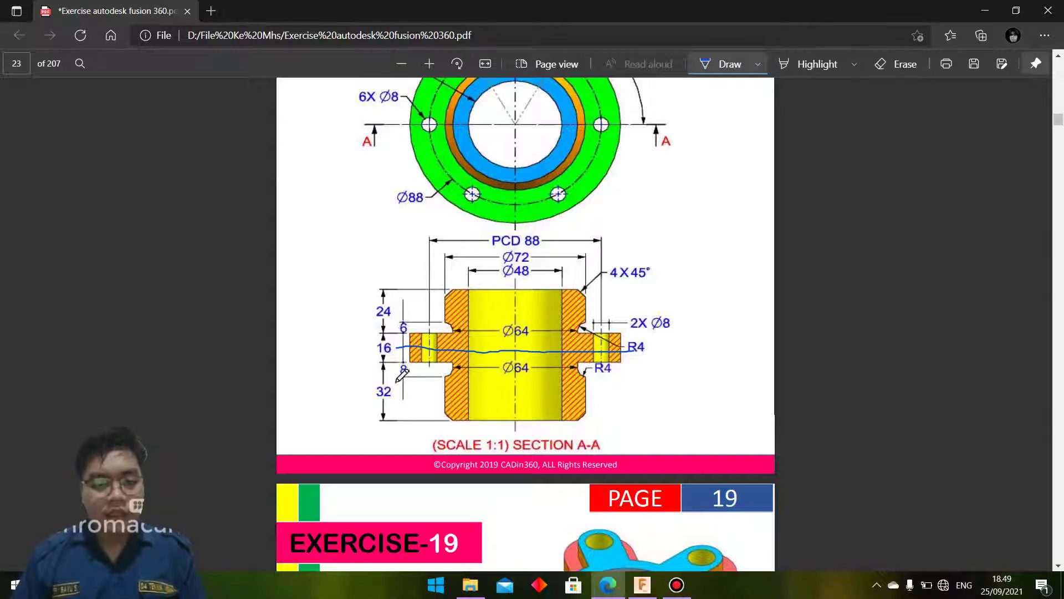
scroll(394, 377, "down", 2)
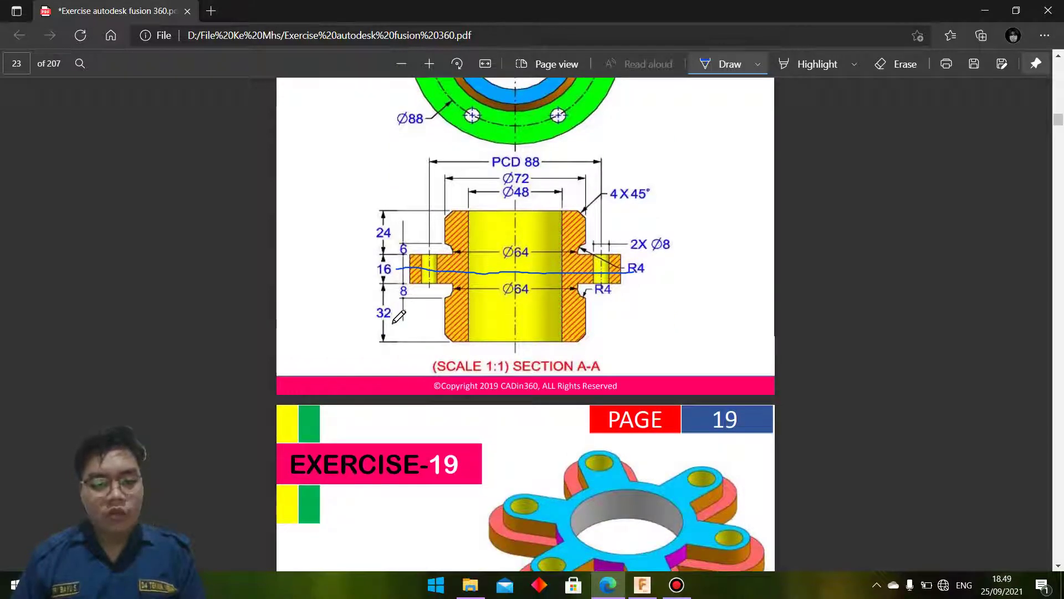
scroll(416, 283, "up", 4)
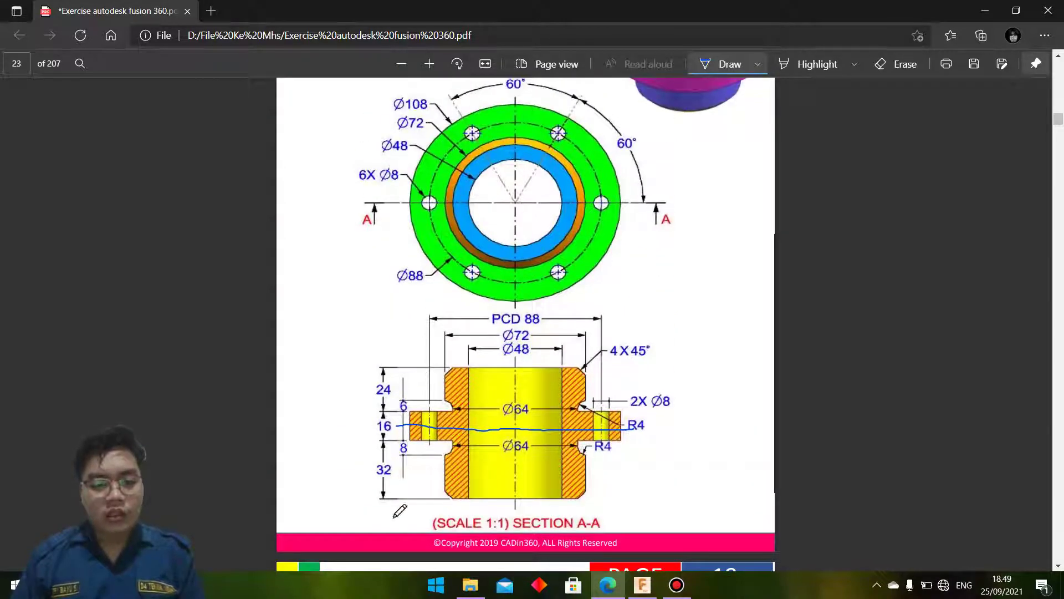
mouse_move(642, 584)
left_click(645, 595)
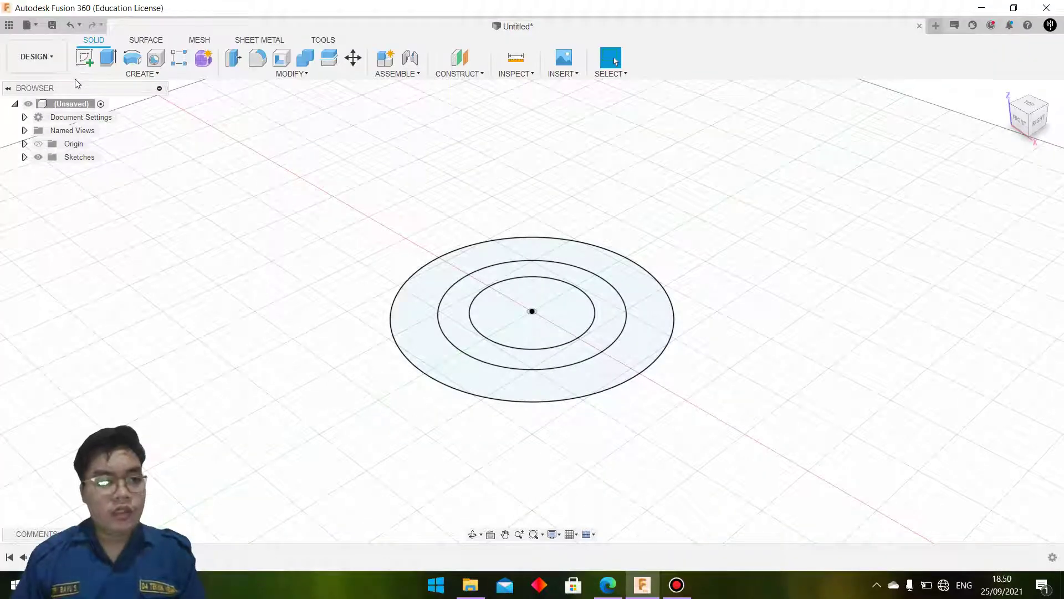
Step: Extrude the Ø48–Ø72 ring two-sided, 32 mm up and 40 mm down
left_click(109, 57)
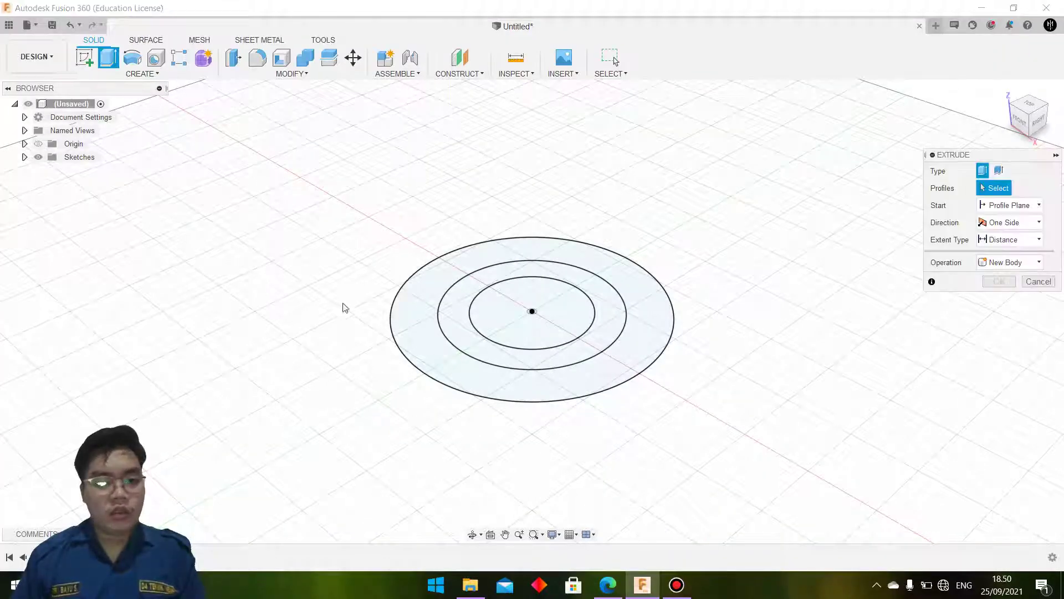
left_click(452, 323)
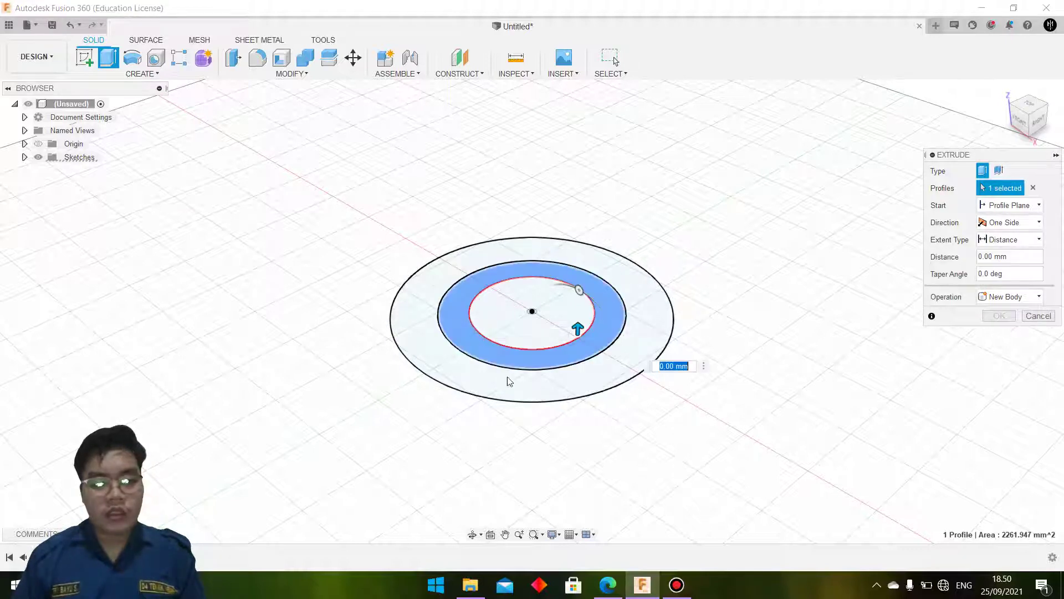
left_click(1003, 222)
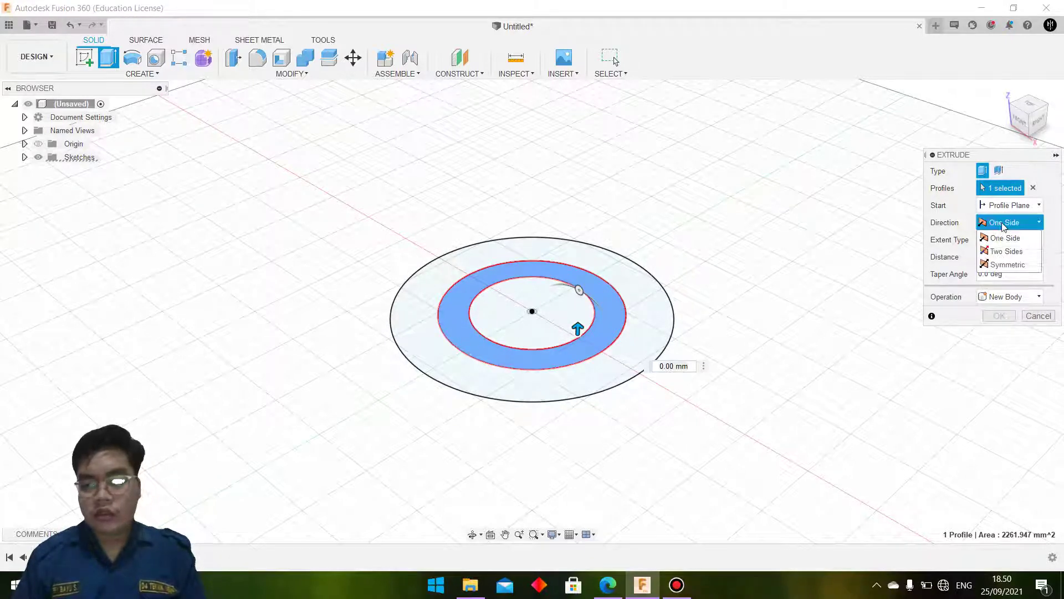
left_click(1006, 252)
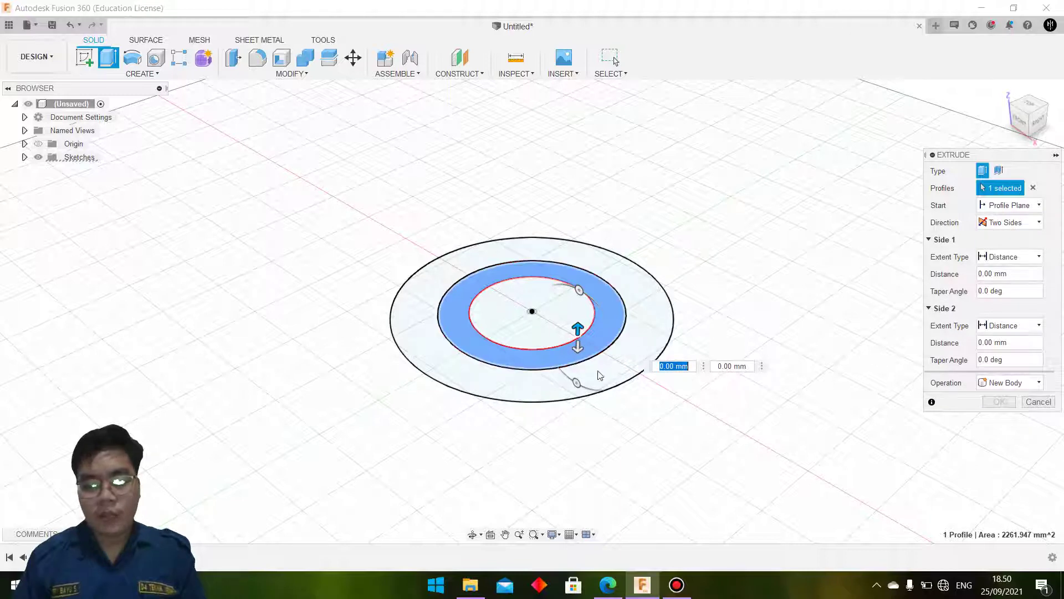
left_click_drag(577, 327, 577, 304)
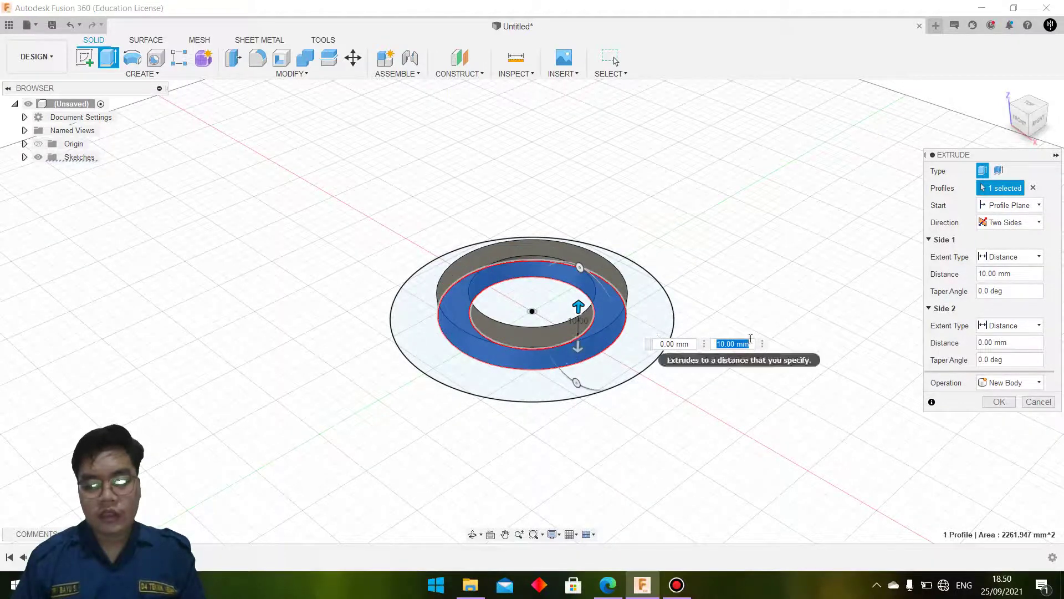
left_click_drag(733, 343, 714, 344)
type("32")
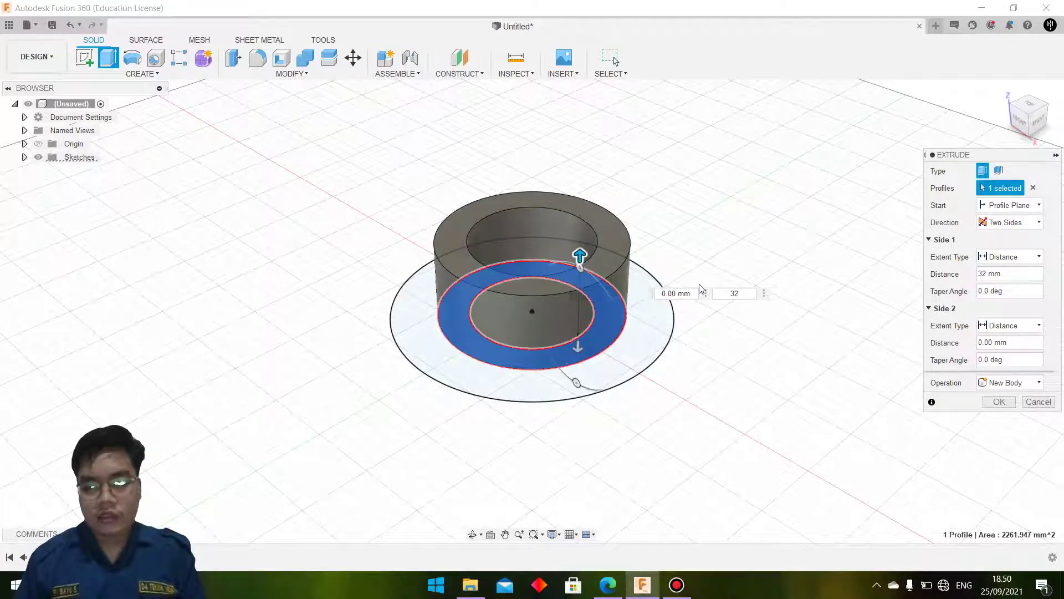
key("Tab")
type("40")
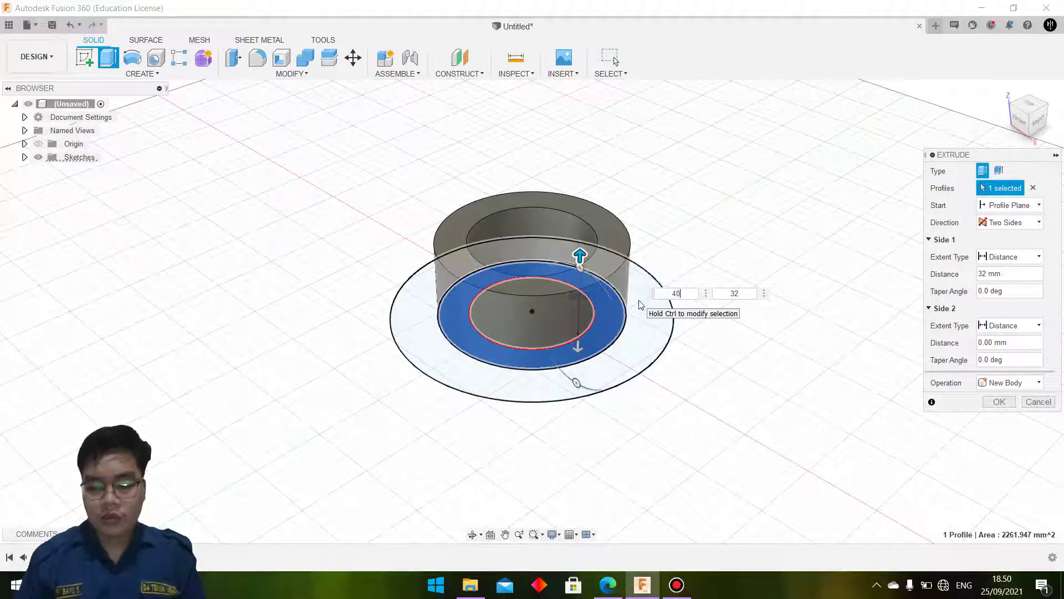
key("Return")
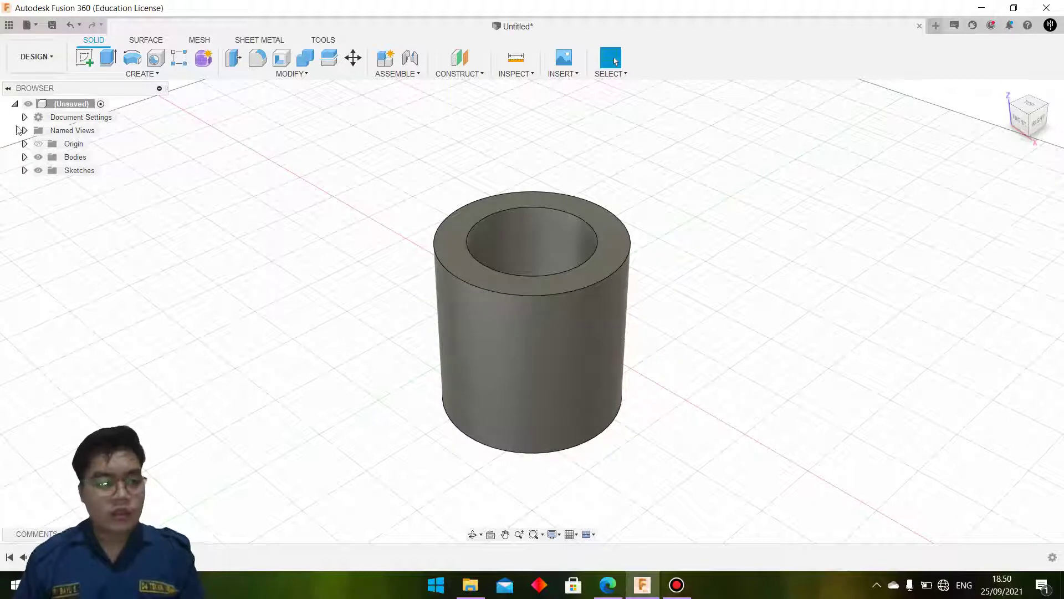
Step: Make Sketch1 visible again under Sketches and glance at the drawing
left_click(24, 170)
left_click(48, 184)
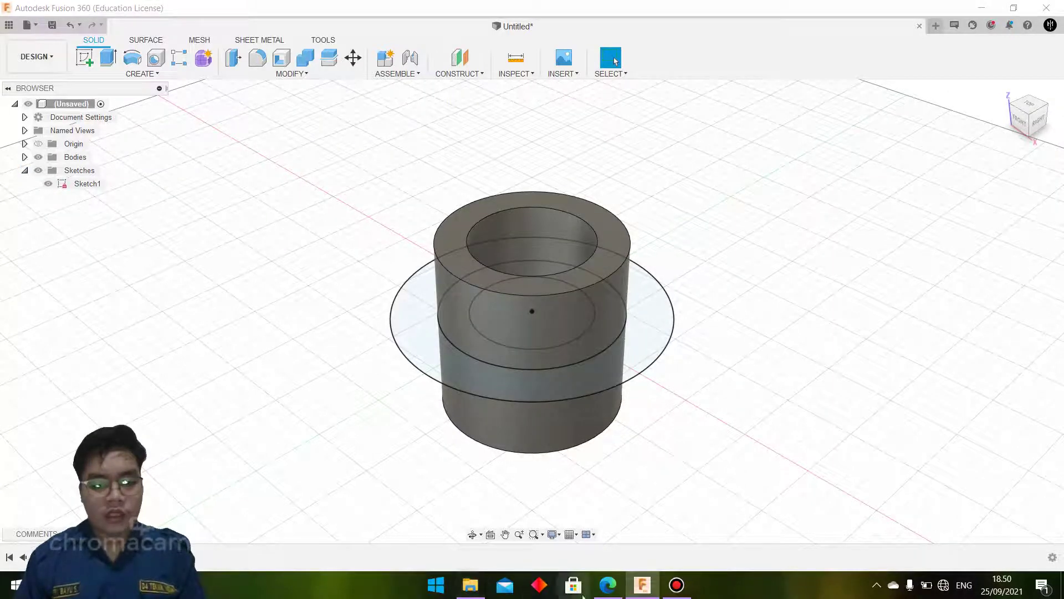
left_click(608, 585)
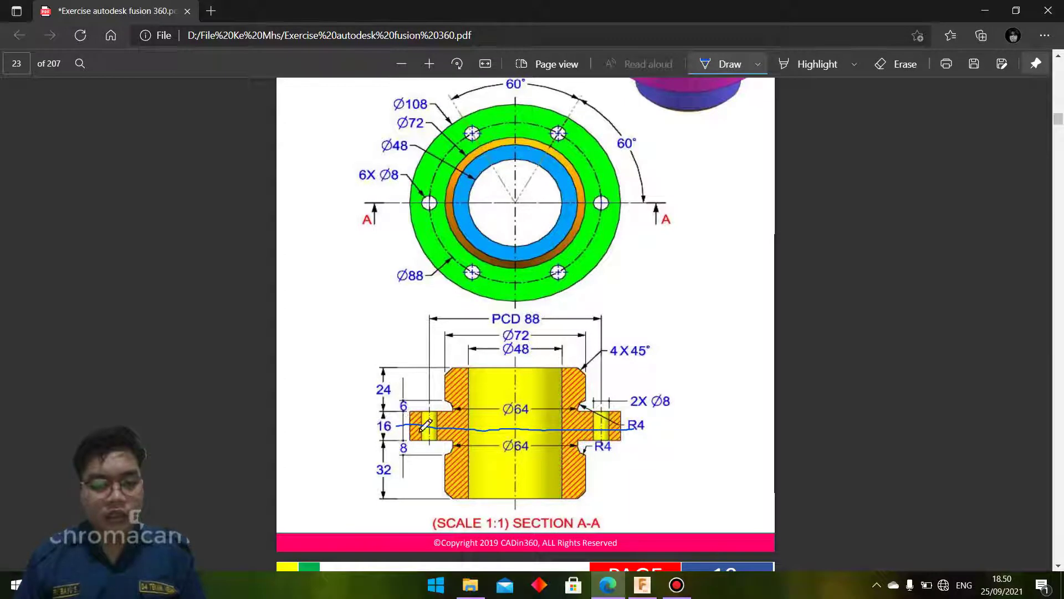
key("alt+Tab")
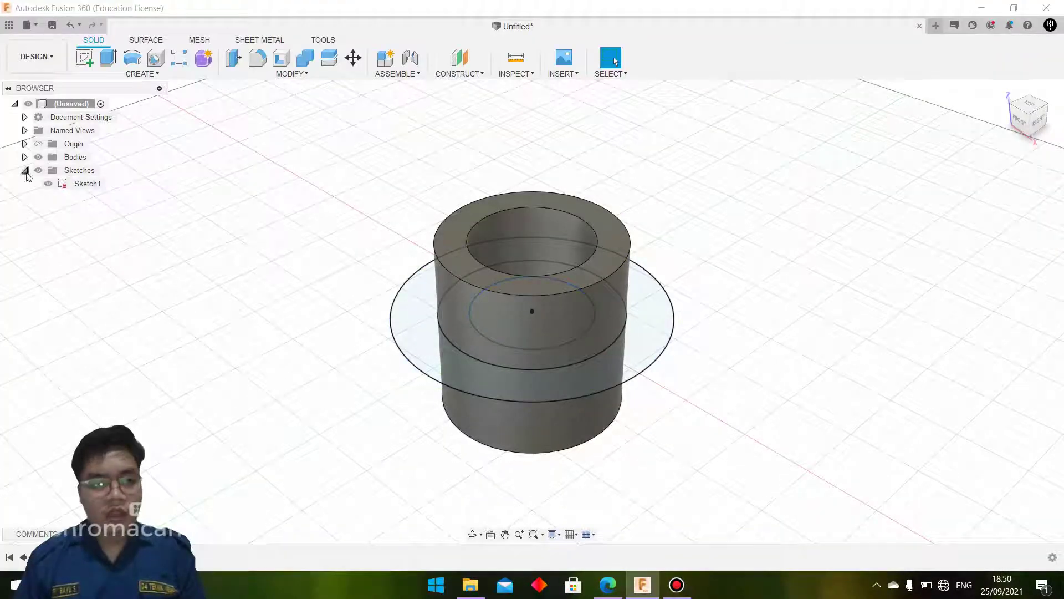
Step: Extrude the Ø72–Ø108 ring symmetrically 8 mm, joined to the tube, then hide Sketch1
key("e")
left_click(416, 325)
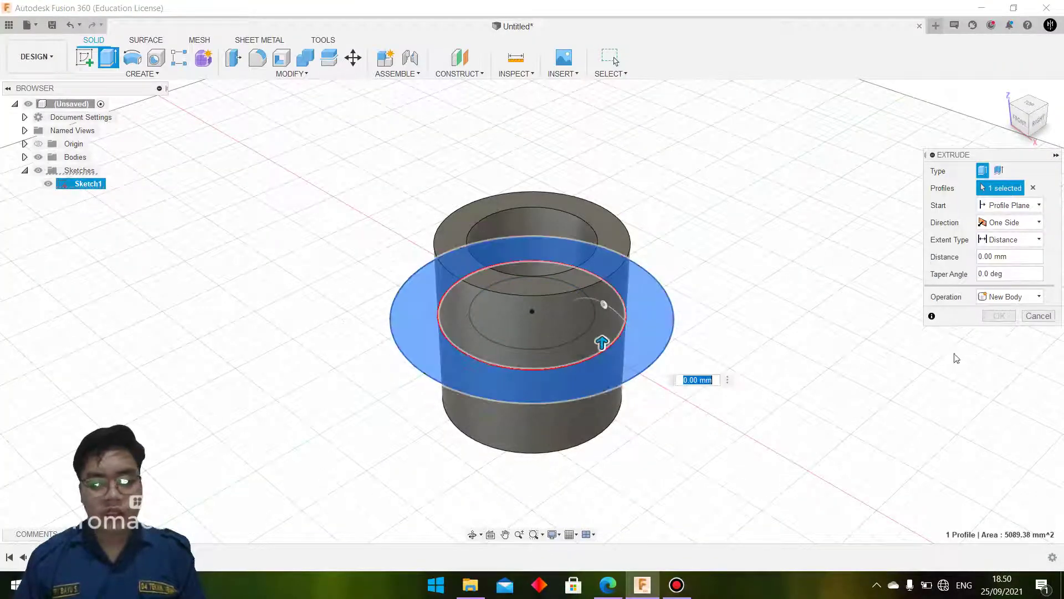
left_click(1025, 222)
left_click(1007, 265)
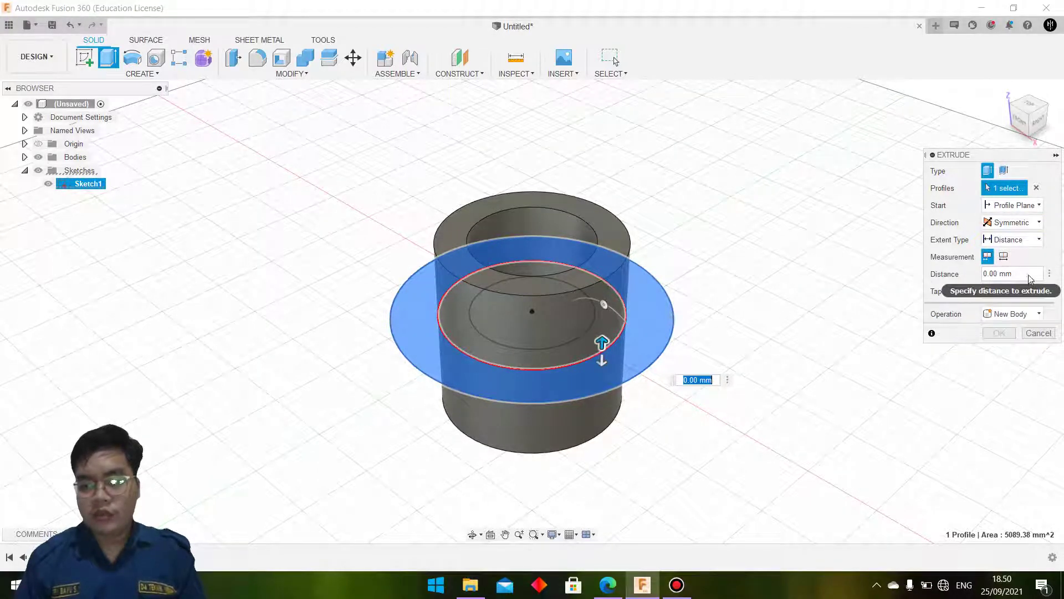
left_click(1030, 279)
type("8")
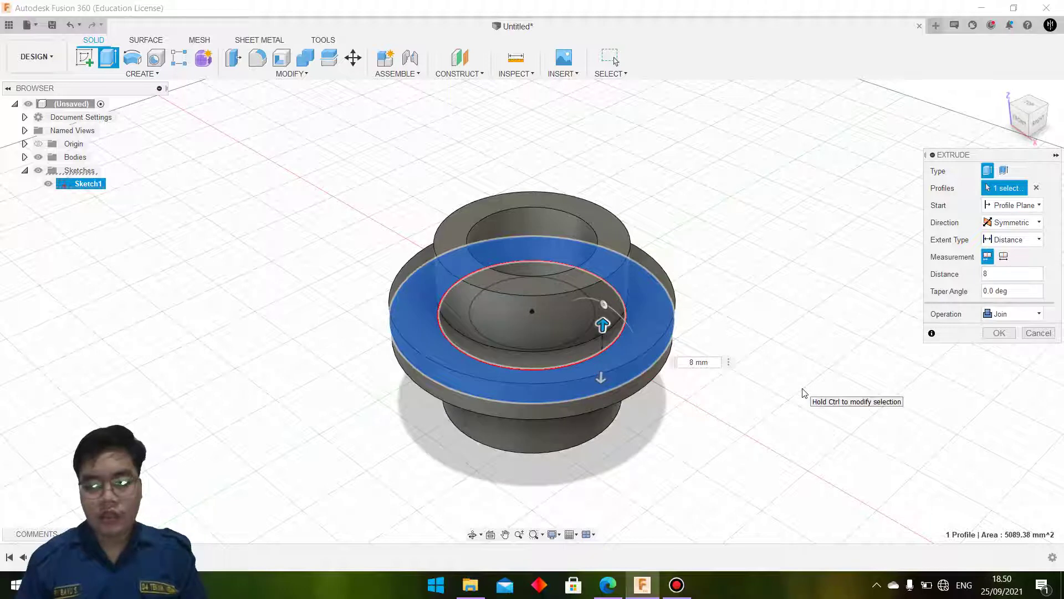
key("Return")
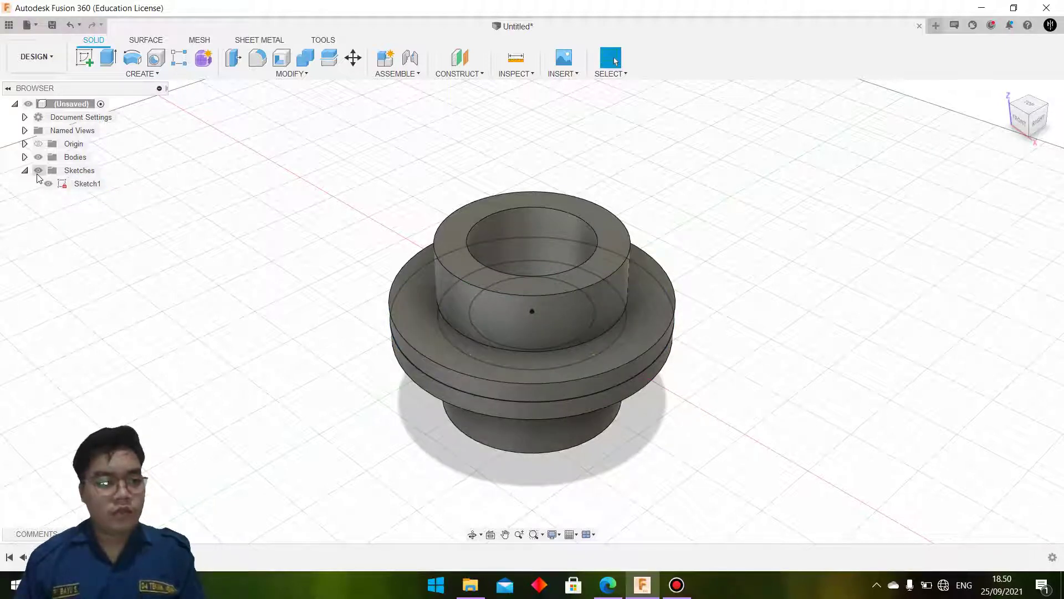
left_click(48, 185)
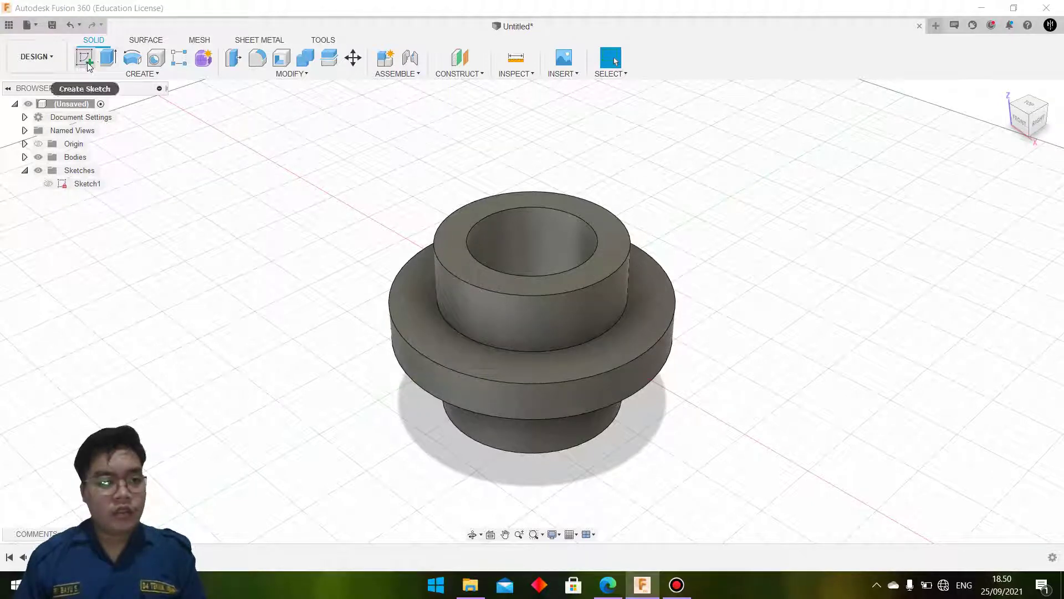
Step: Chamfer the tube's top and bottom outer edges by distance and angle: 4 mm at 45°
left_click(280, 75)
left_click(247, 114)
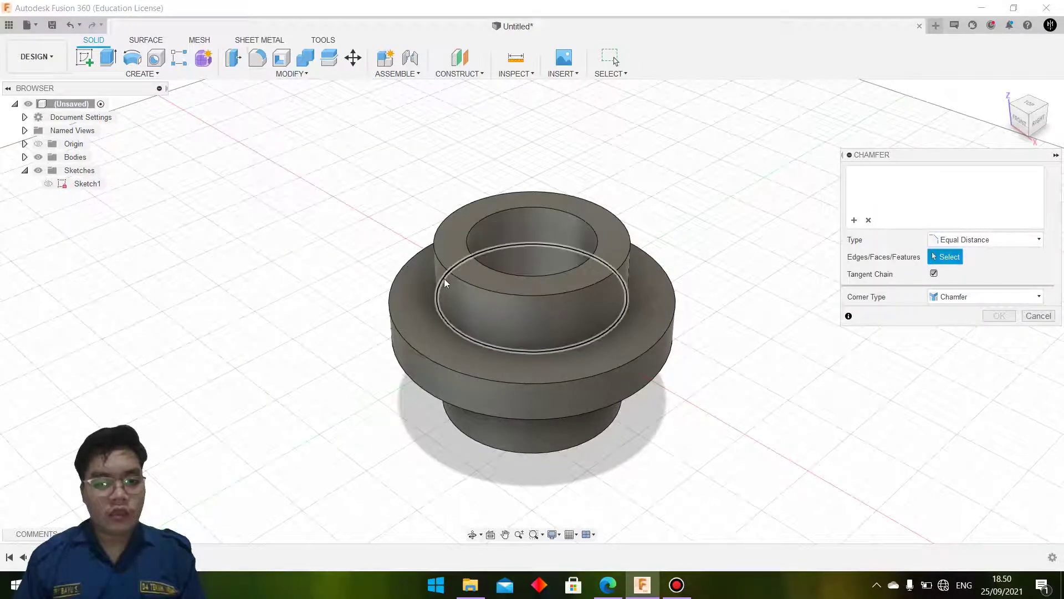
left_click(452, 277)
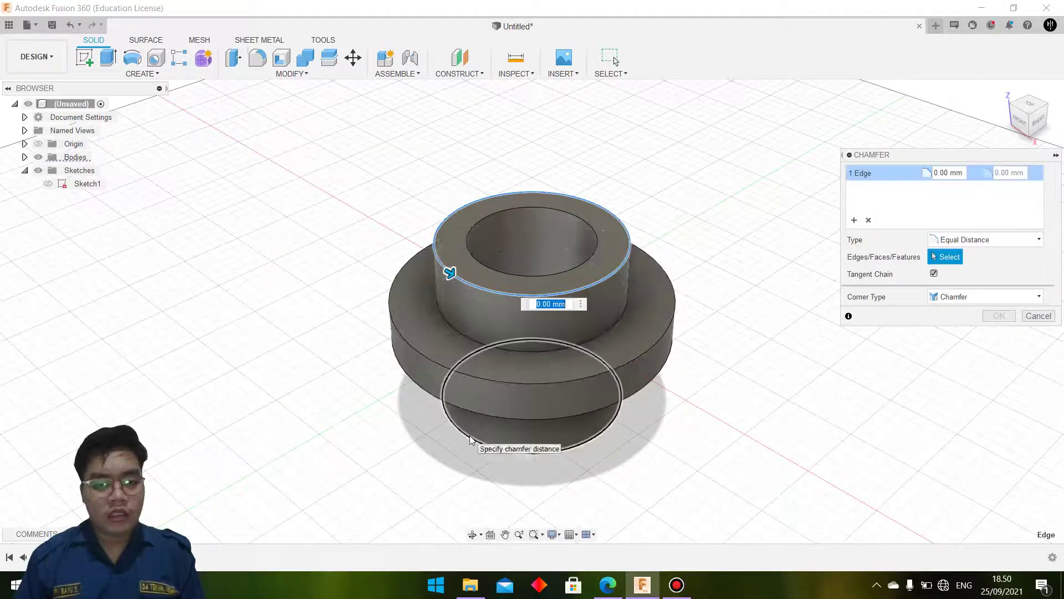
left_click(975, 244)
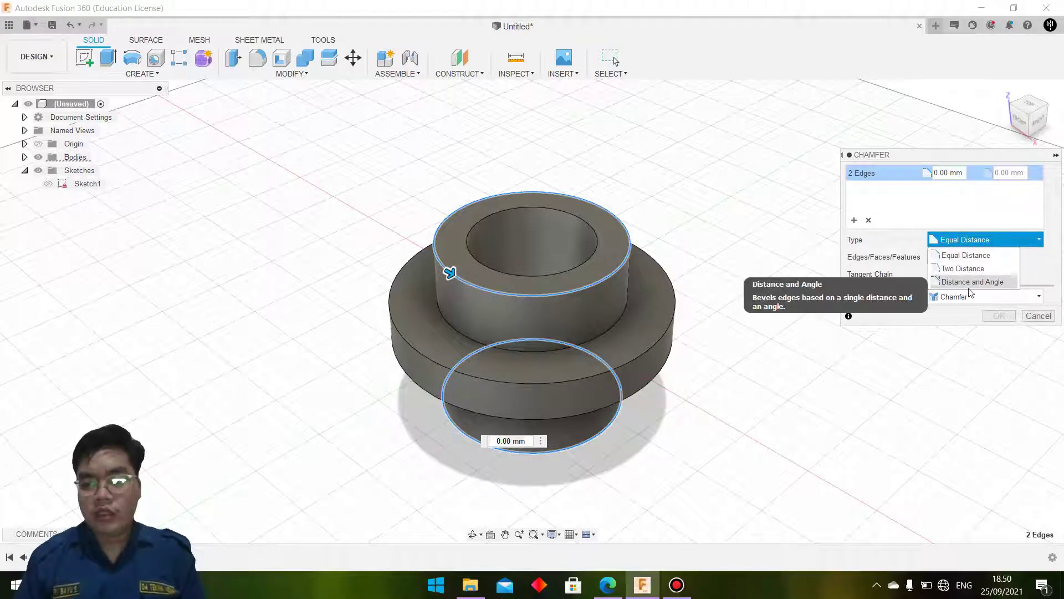
left_click(970, 284)
left_click(955, 176)
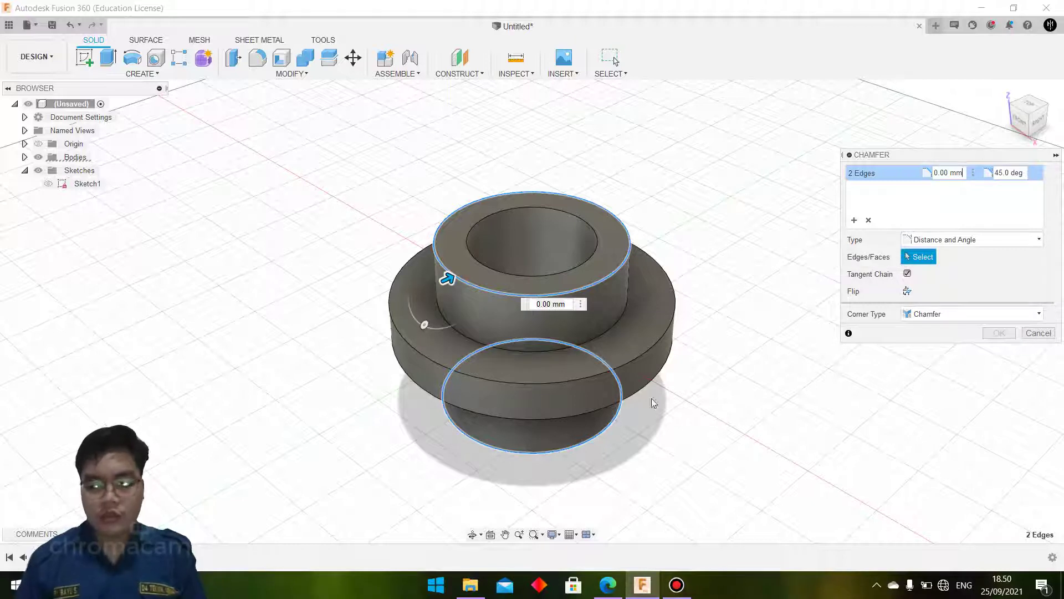
left_click(608, 585)
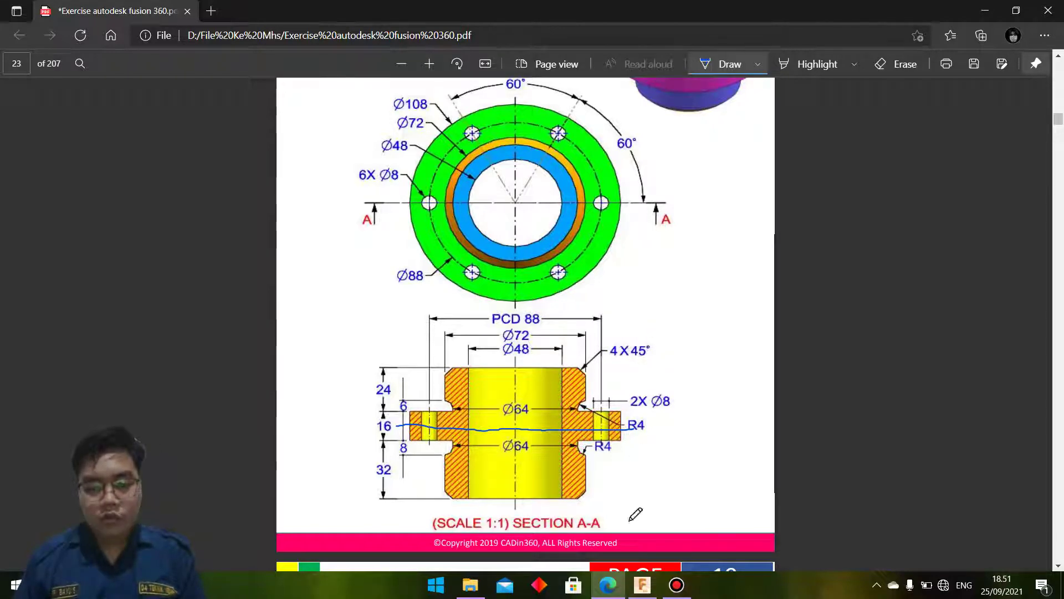
left_click(642, 584)
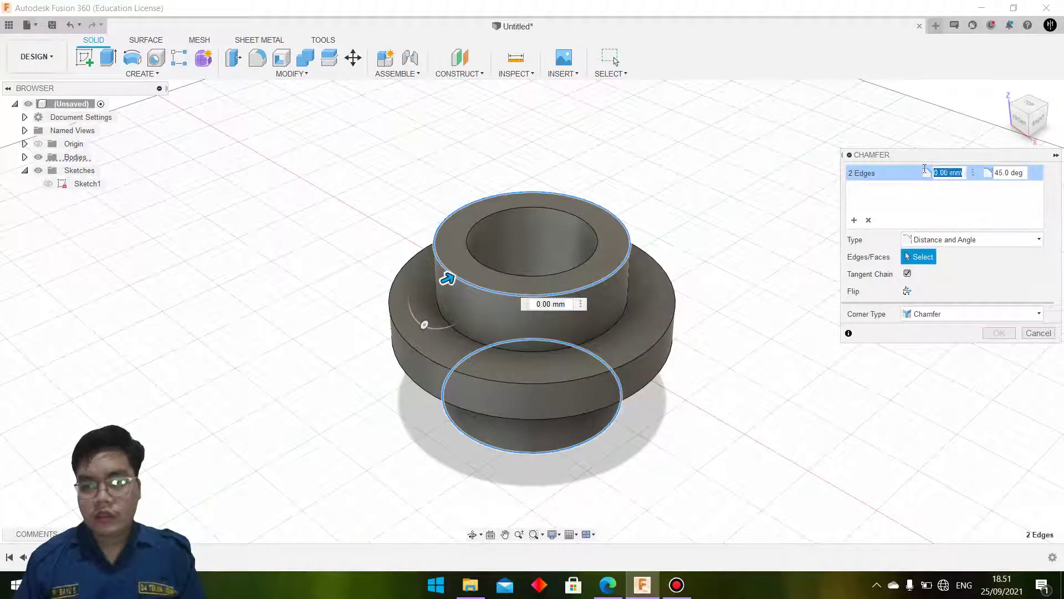
type("4")
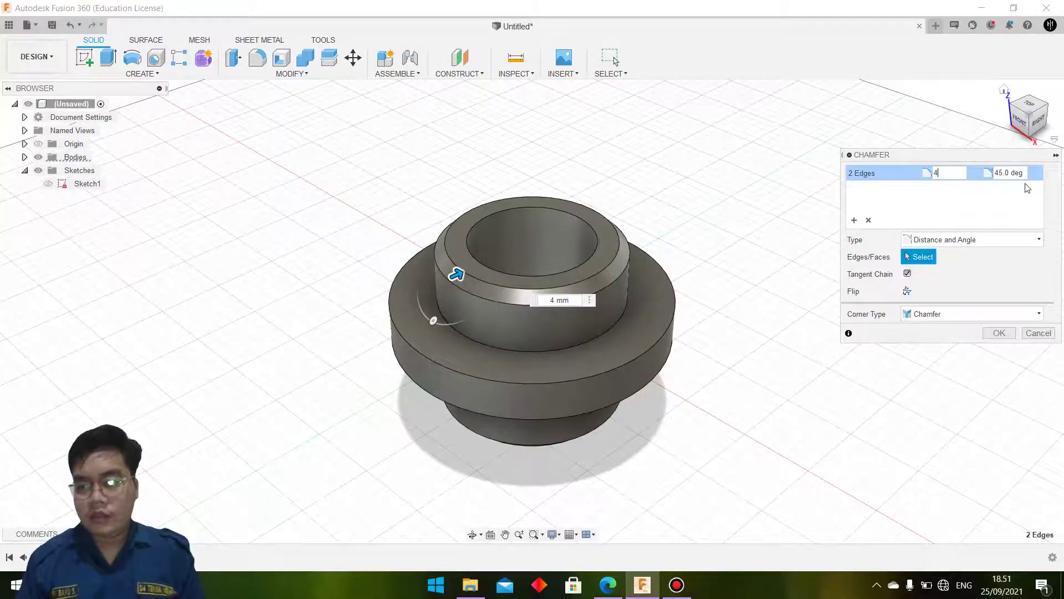
left_click(999, 334)
left_click(1028, 115)
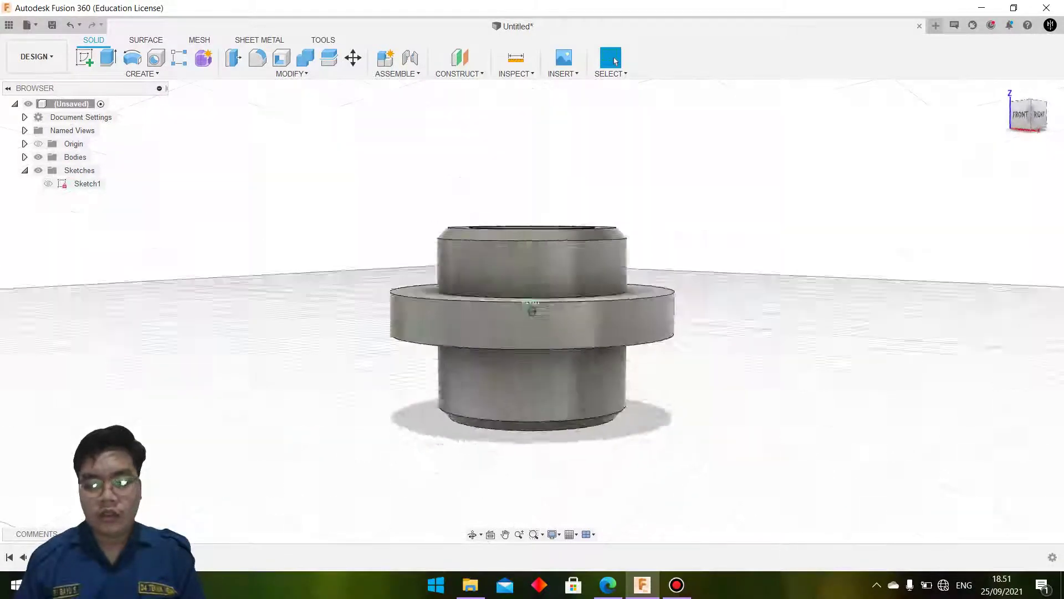
Step: Orbit and zoom to an elevated view centred on the bushing
middle_click_drag(531, 311, 533, 333, "shift")
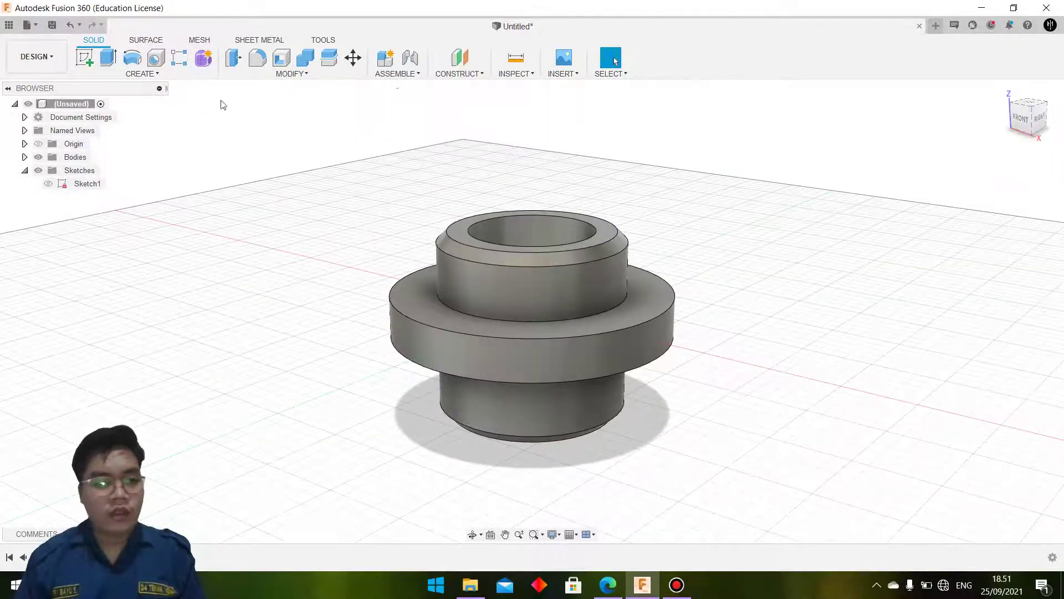
scroll(406, 261, "up", 3)
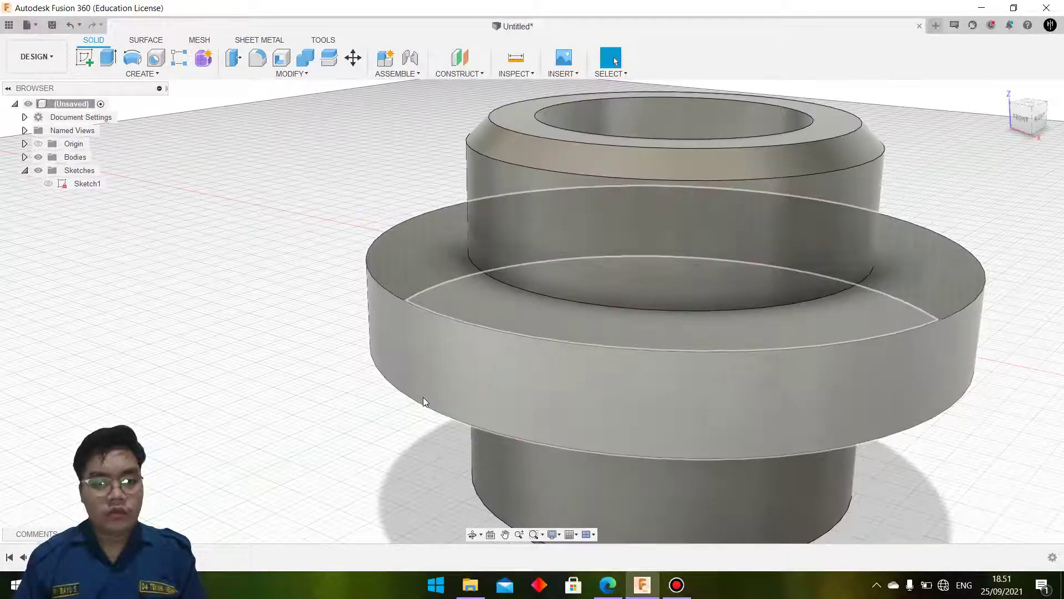
scroll(394, 407, "down", 5)
scroll(373, 406, "down", 3)
middle_click_drag(373, 407, 386, 388)
mouse_move(1030, 115)
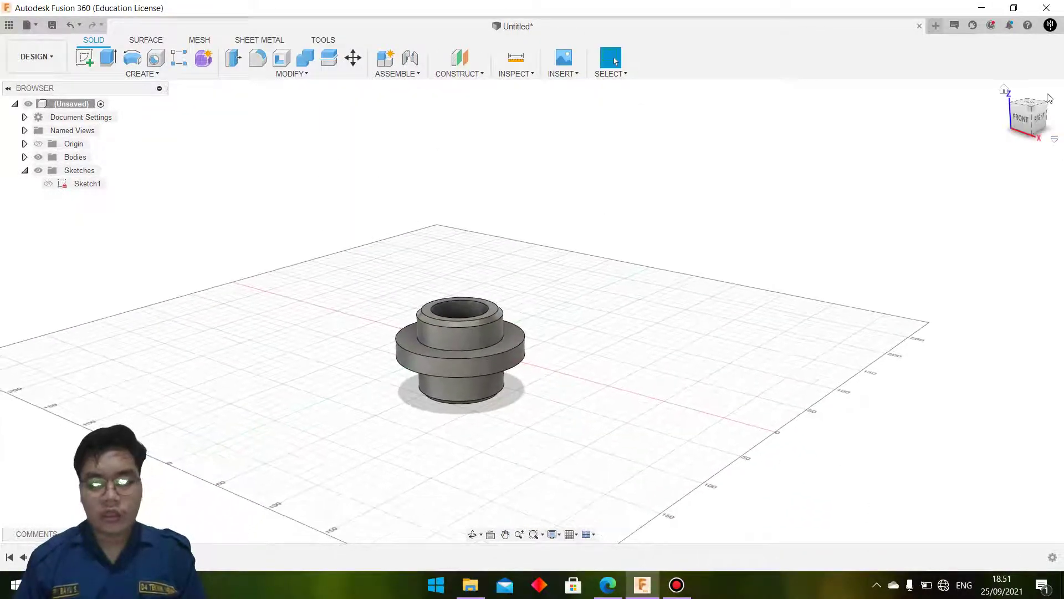
left_click_drag(1034, 105, 1032, 133)
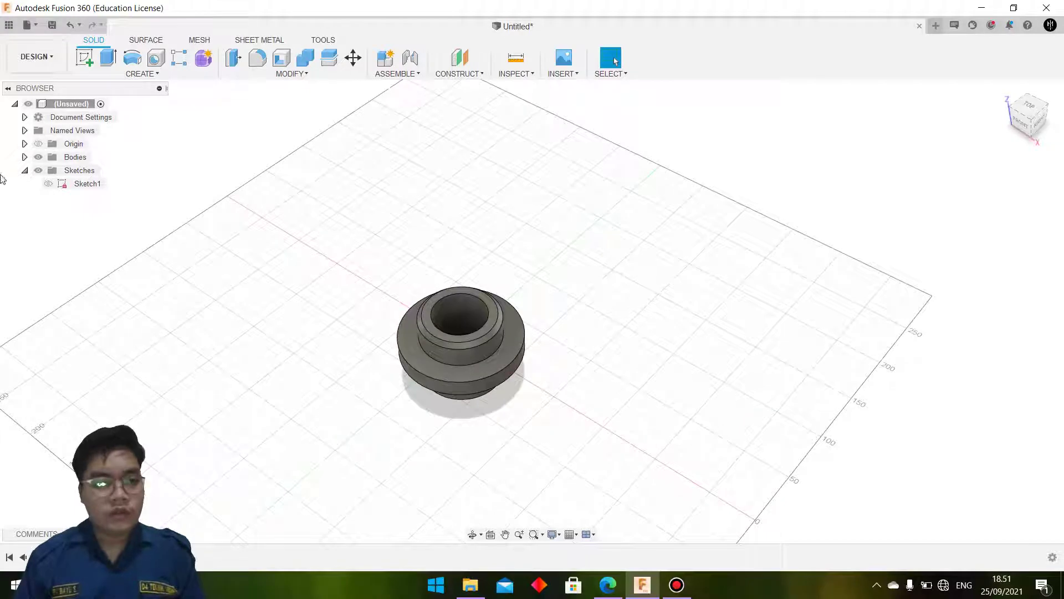
Step: Create a new sketch on the XZ front plane
left_click(85, 57)
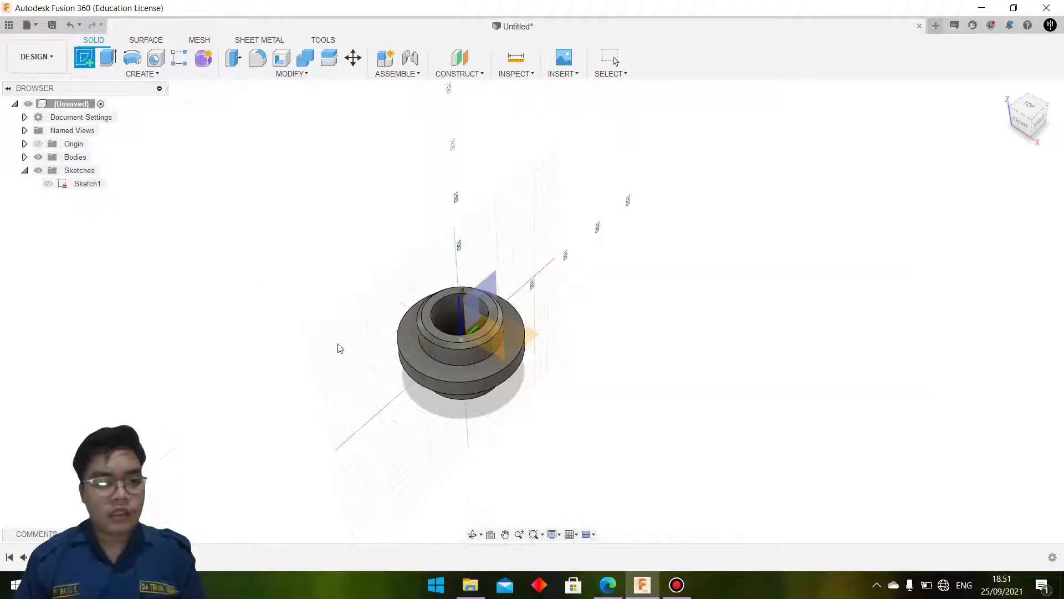
left_click(484, 334)
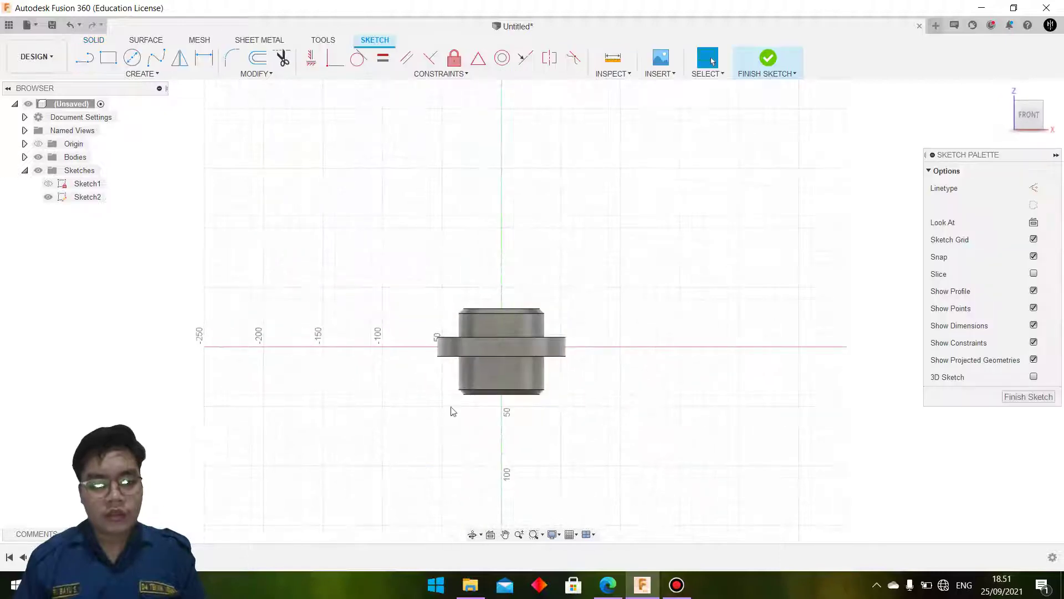
scroll(488, 426, "up", 1)
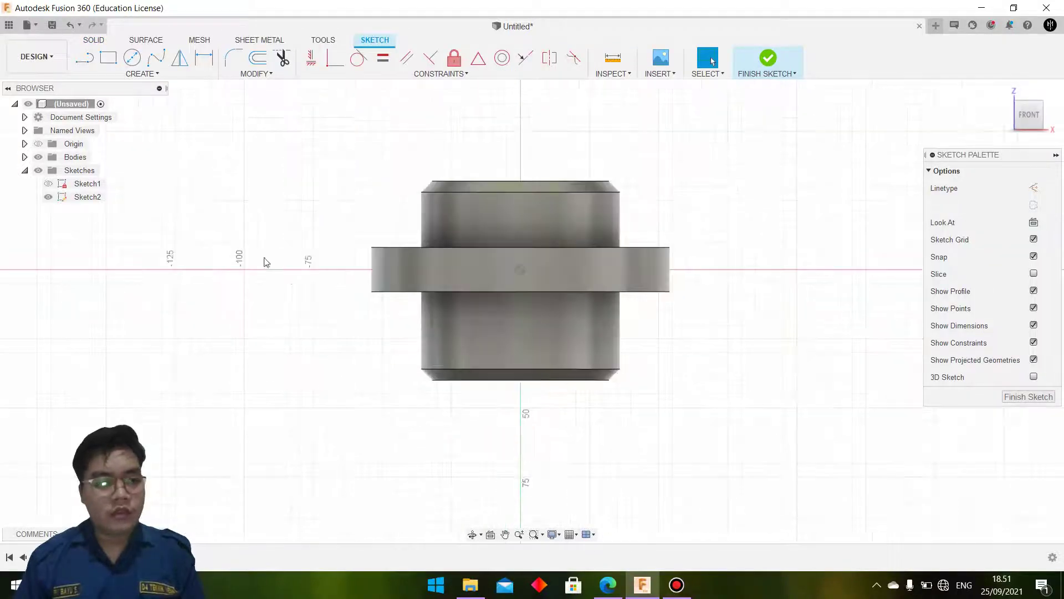
left_click(142, 73)
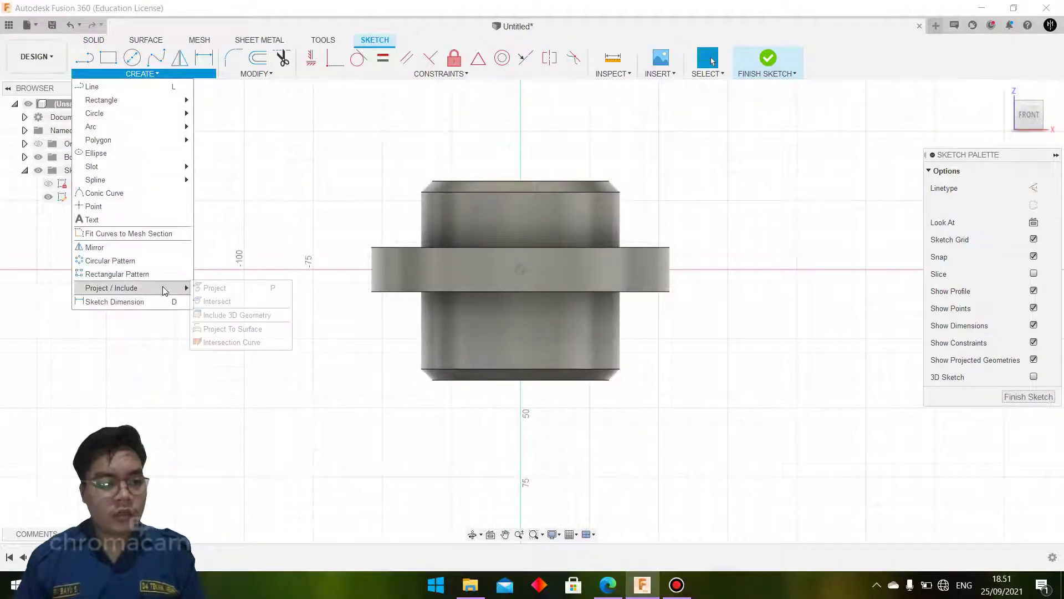
mouse_move(125, 288)
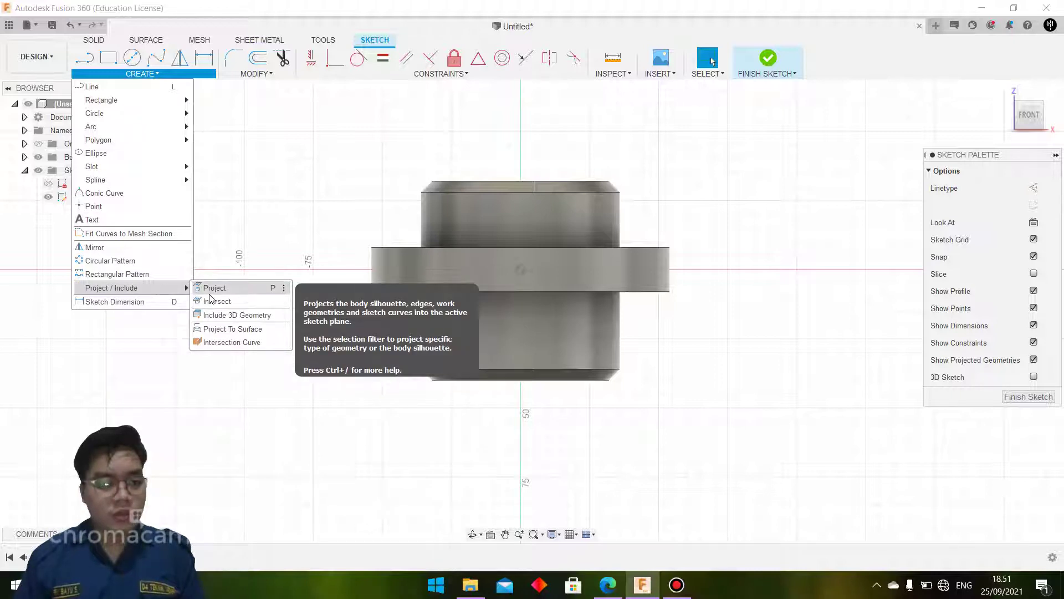
left_click(210, 296)
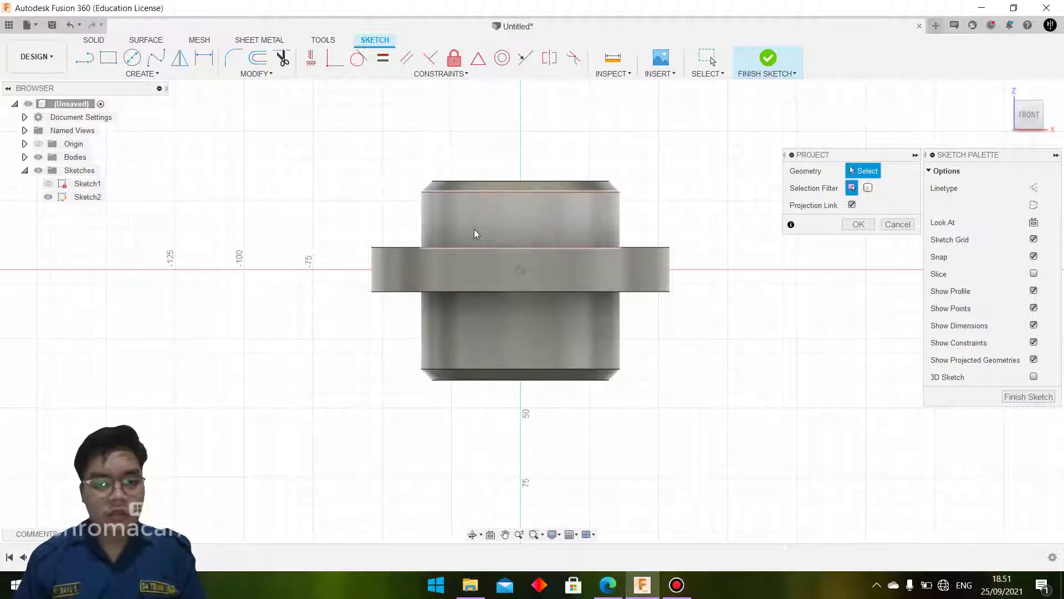
Step: Project the upper tube, flange and lower tube faces into Sketch2
left_click(474, 230)
left_click(449, 271)
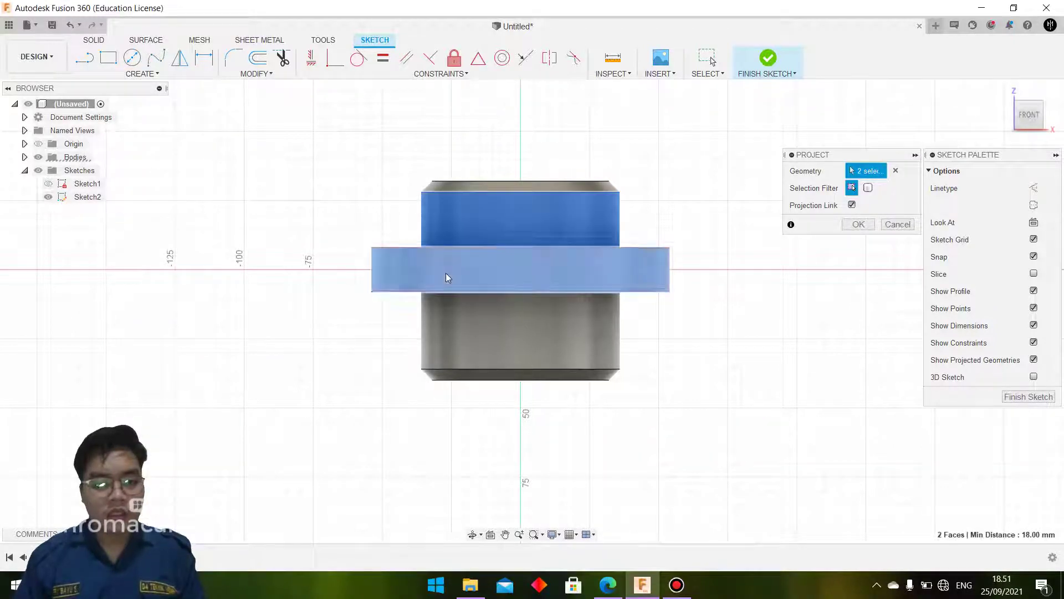
left_click(446, 325)
left_click(858, 224)
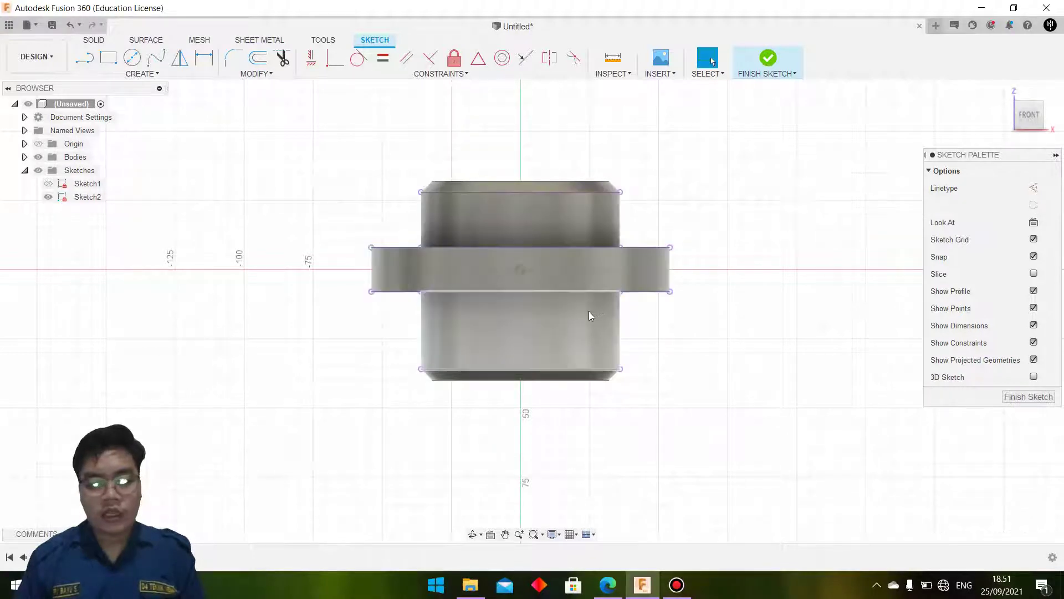
scroll(452, 216, "up", 2)
scroll(451, 238, "up", 2)
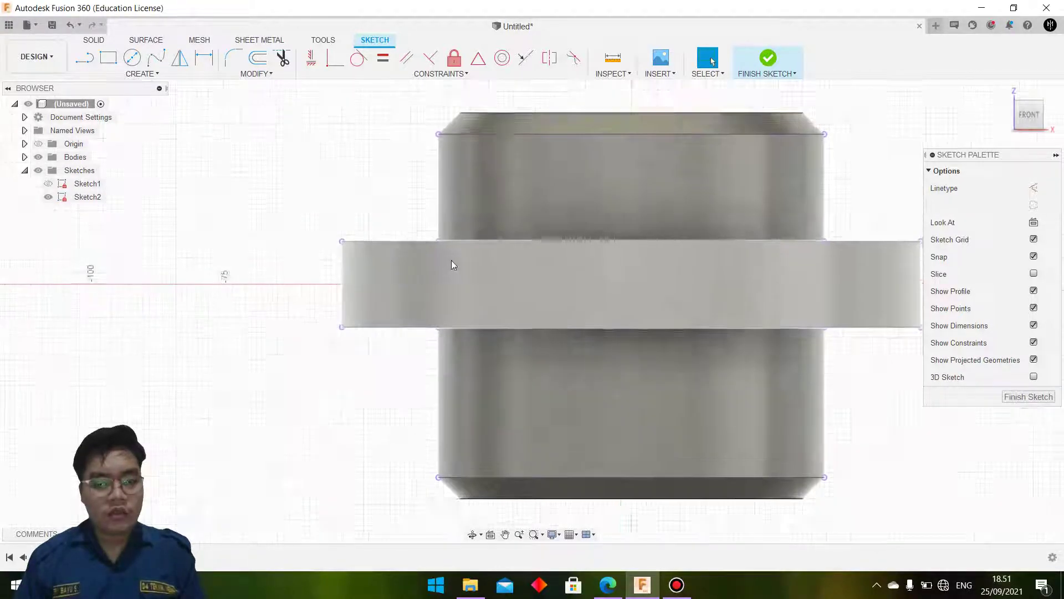
scroll(471, 243, "up", 3)
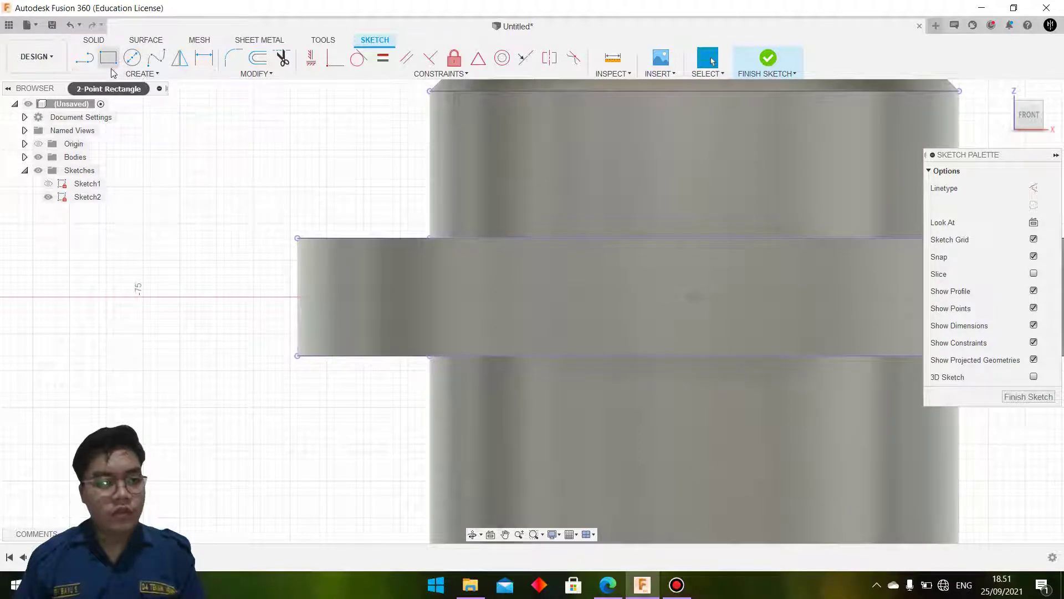
left_click(82, 60)
left_click(608, 585)
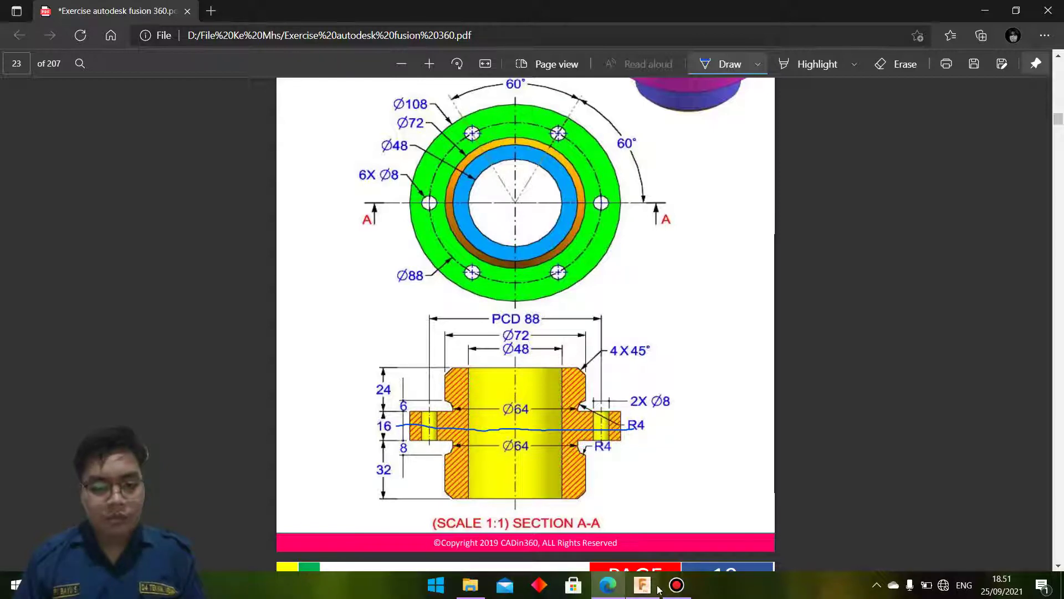
mouse_move(642, 585)
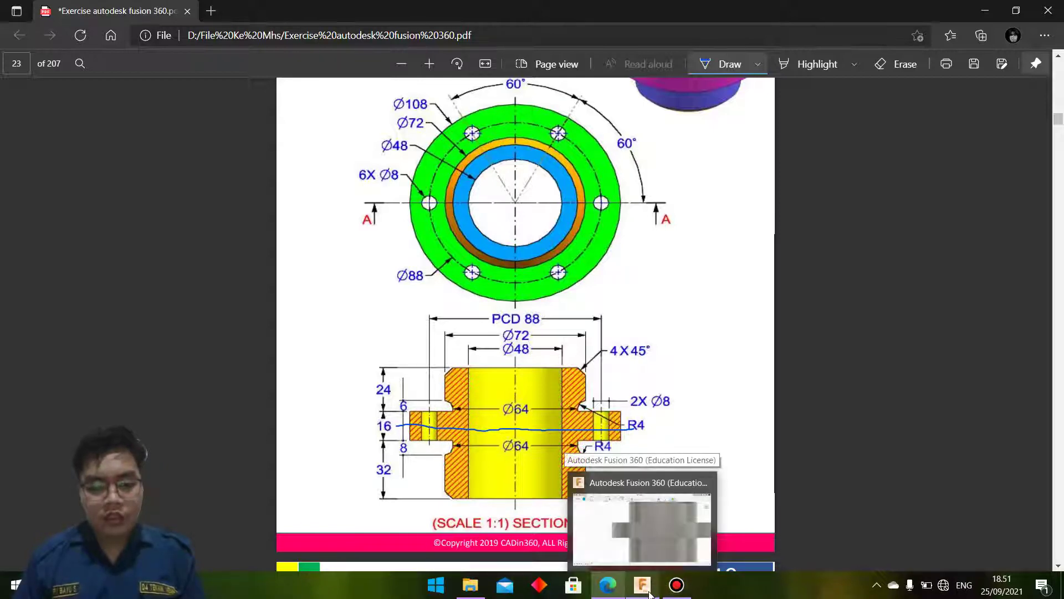
Step: Draw vertical lines from the flange's inner corners: 6 mm upward and 8 mm downward
left_click(650, 594)
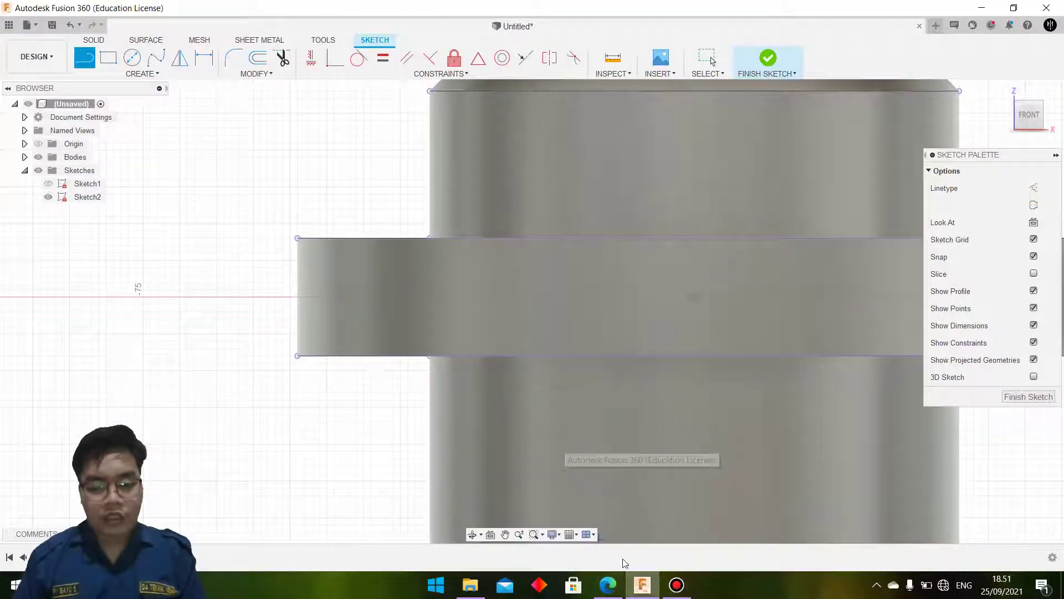
left_click(431, 240)
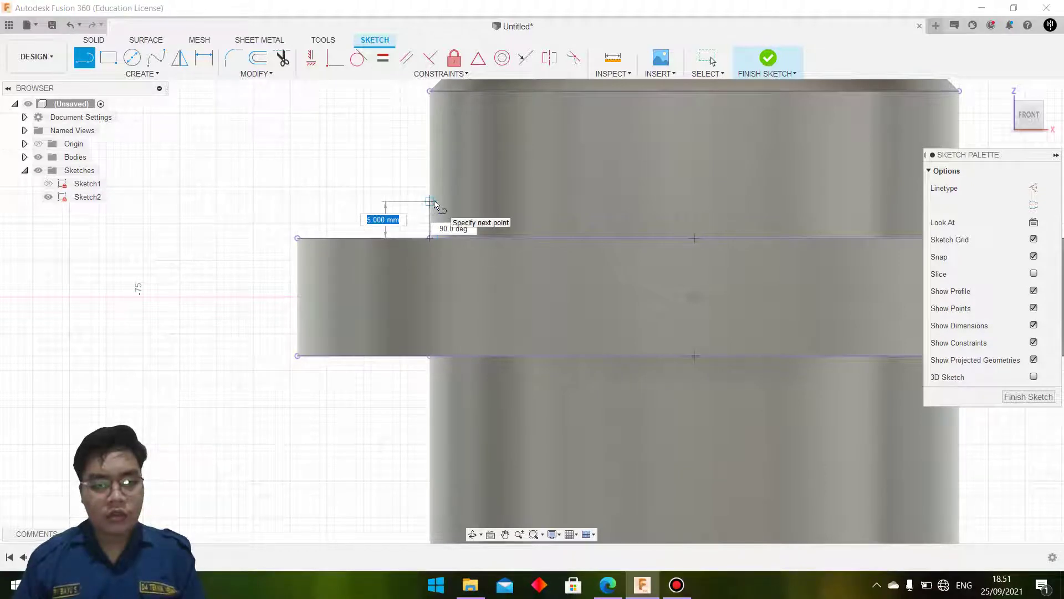
type("6")
key("Return")
key("Escape")
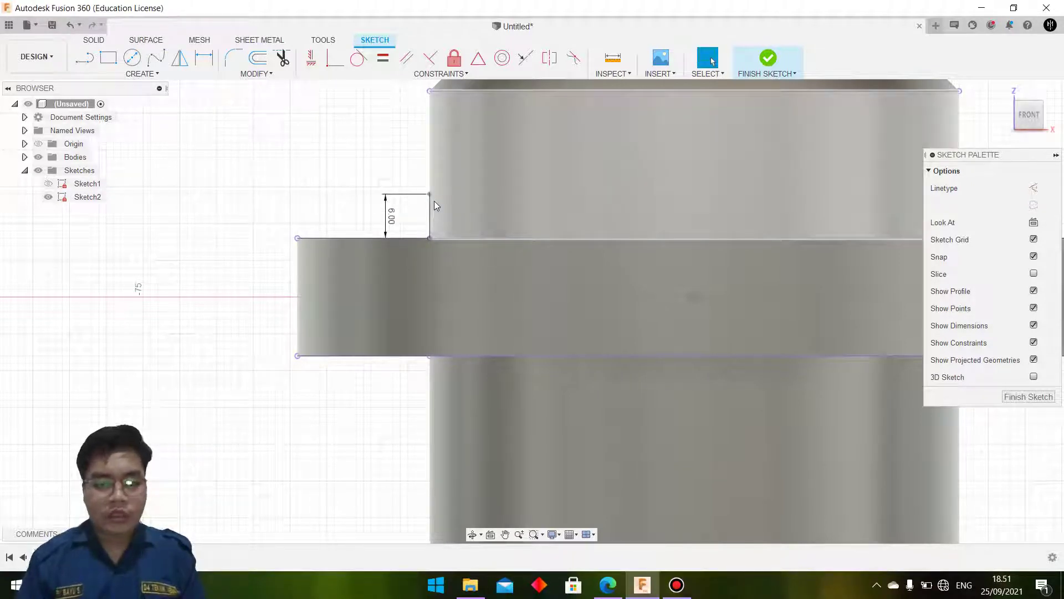
key("l")
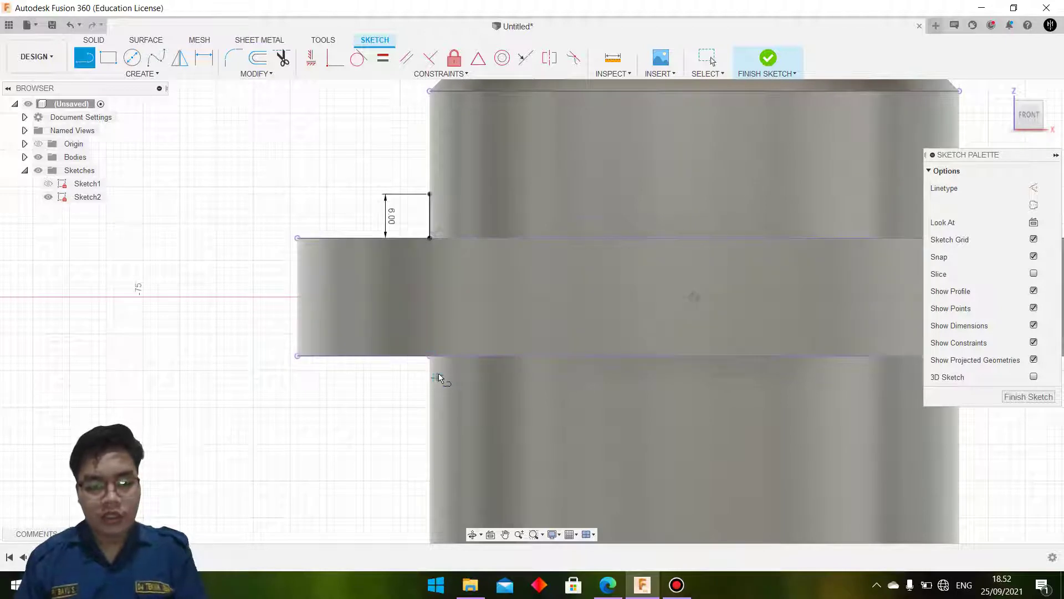
left_click(431, 357)
type("8")
key("Return")
key("Escape")
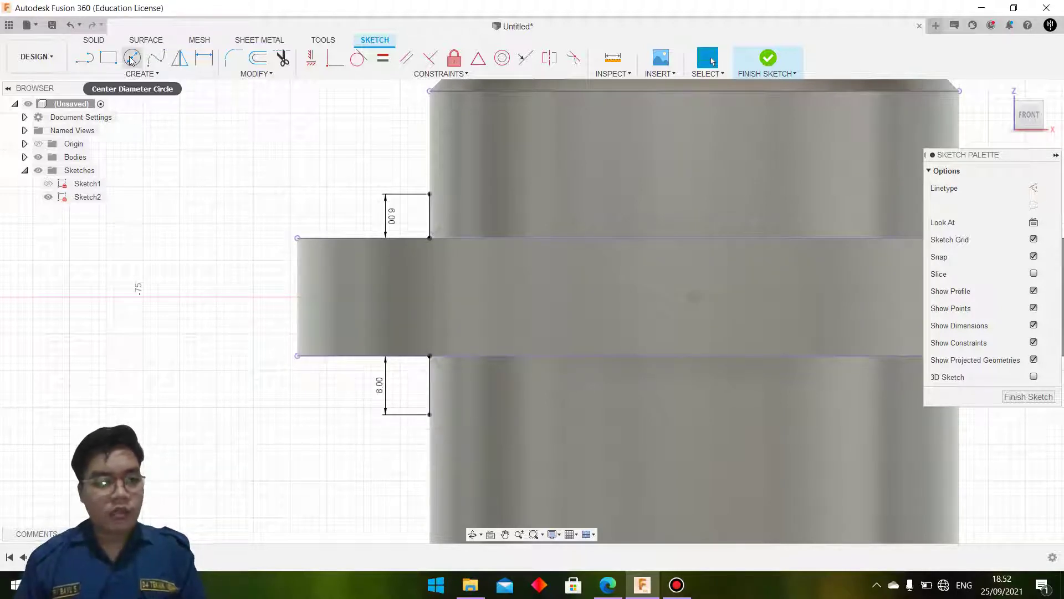
left_click(133, 73)
mouse_move(95, 113)
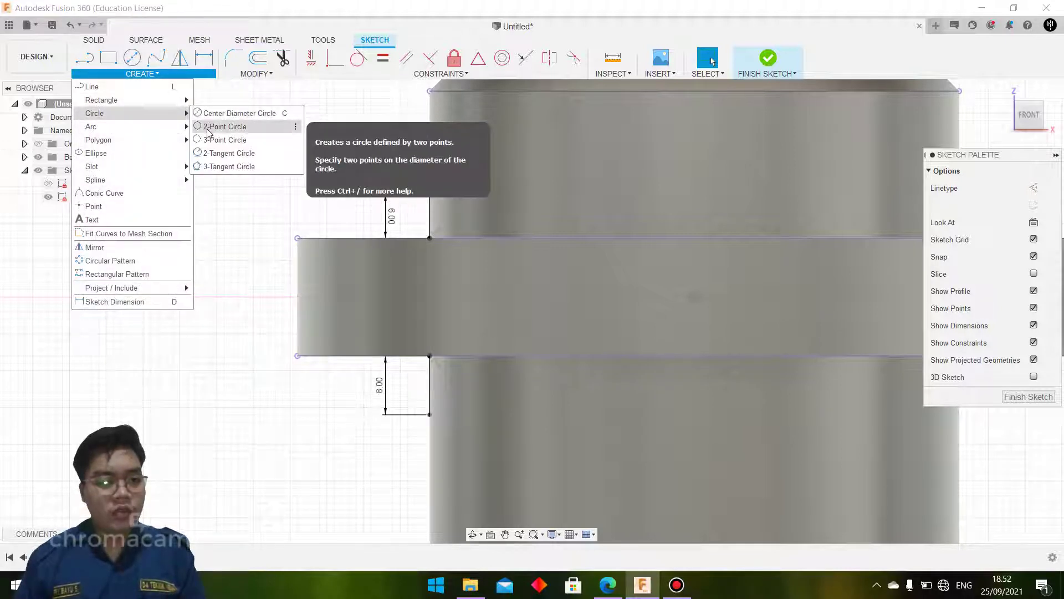
Step: Begin a groove circle, check the section drawing for dimensions, then cancel the circle
left_click(208, 131)
left_click(429, 194)
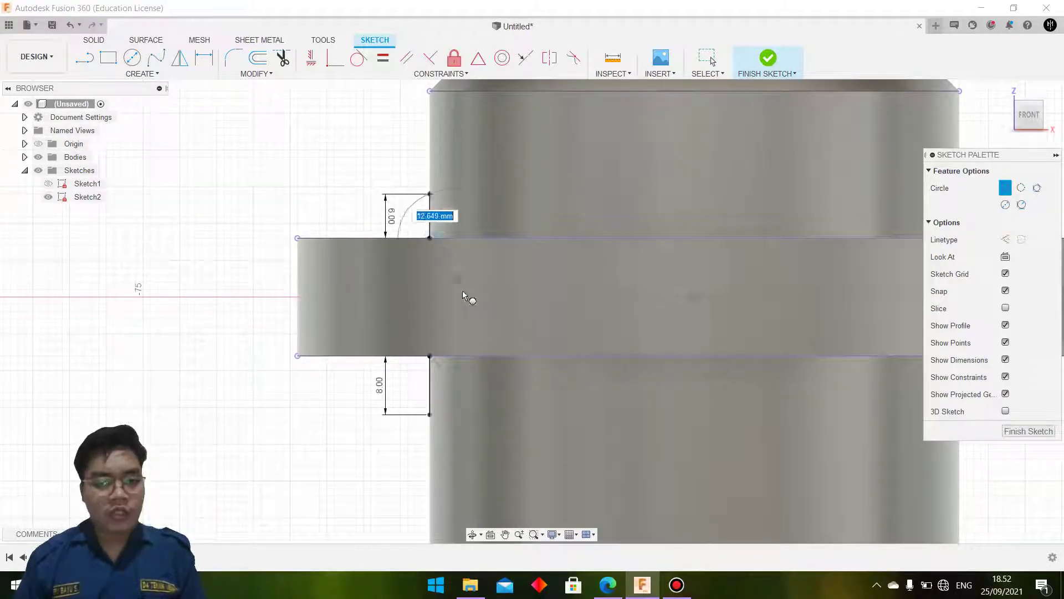
key("alt+Tab")
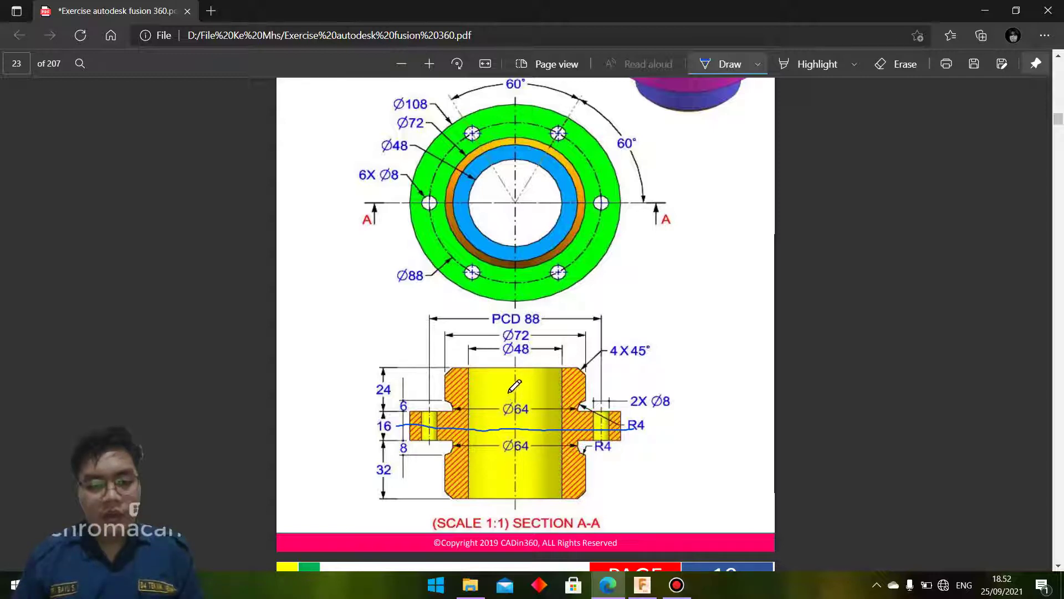
left_click(643, 585)
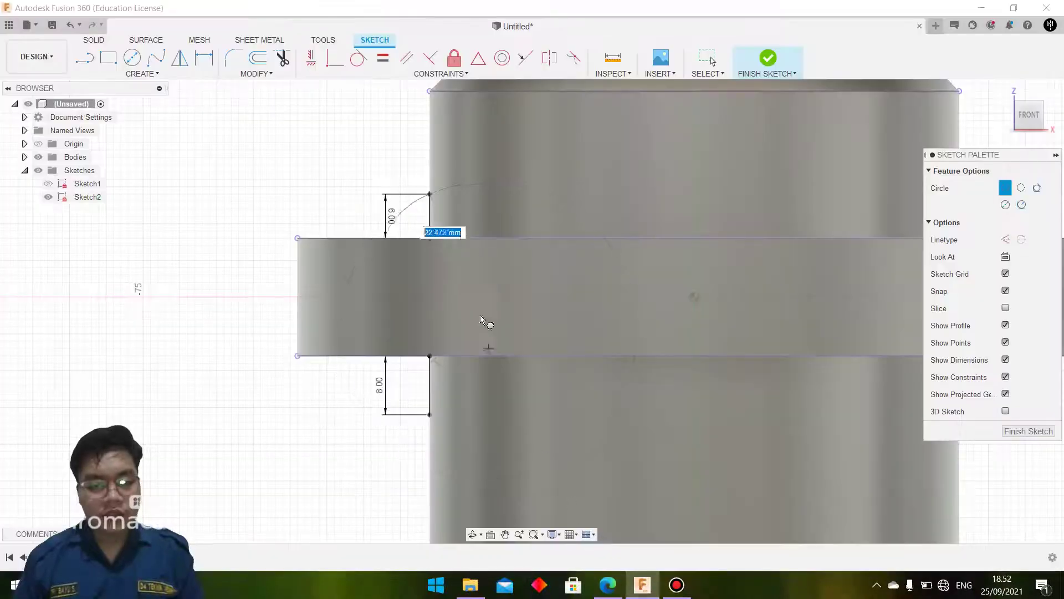
key("Escape")
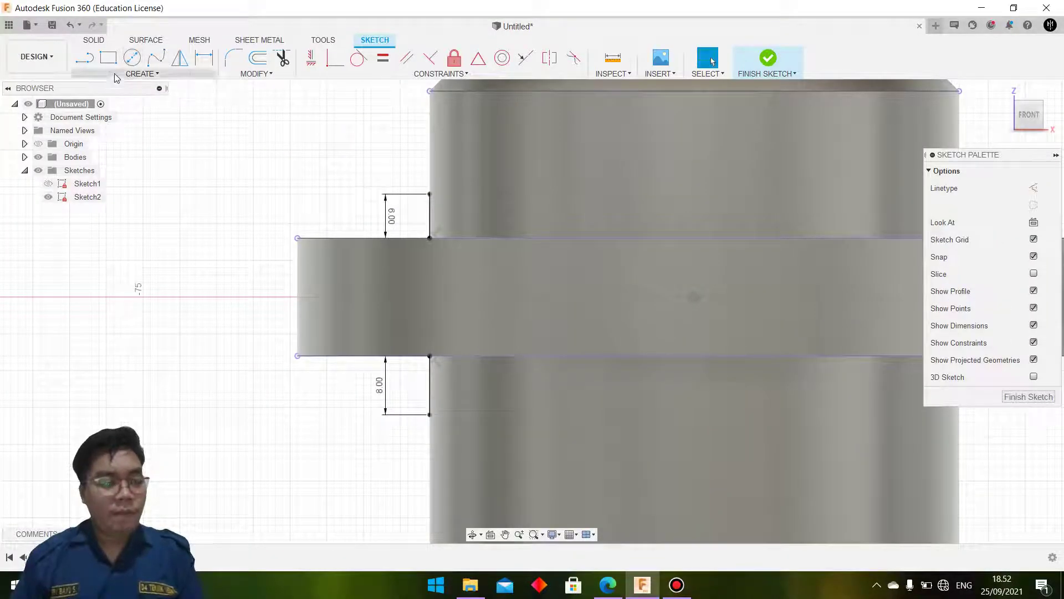
Step: Draw a 4 mm horizontal line from the top corner and a 6 mm vertical line down
left_click(104, 63)
left_click(85, 59)
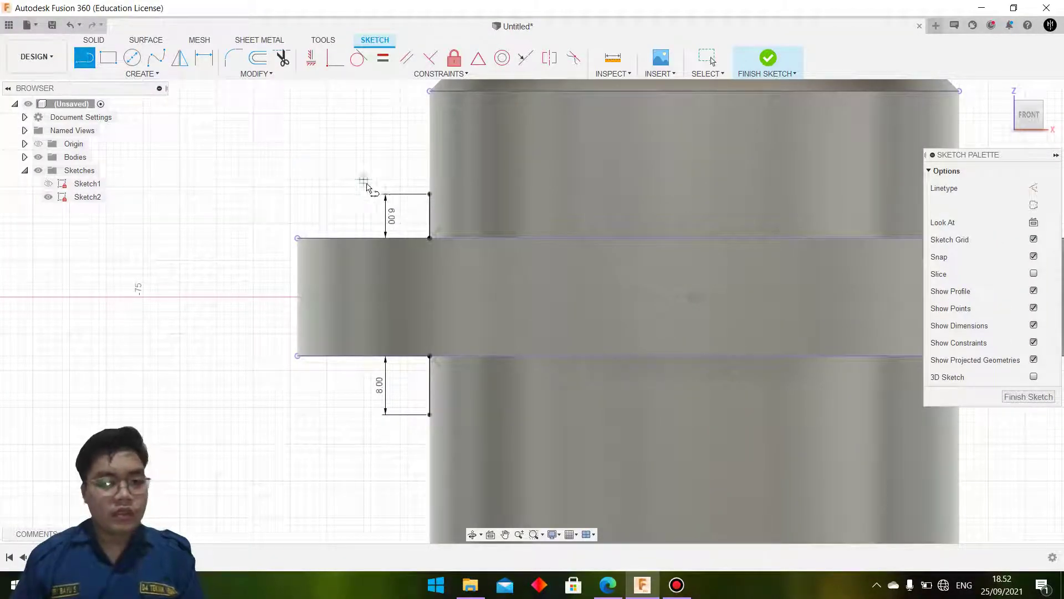
left_click(431, 195)
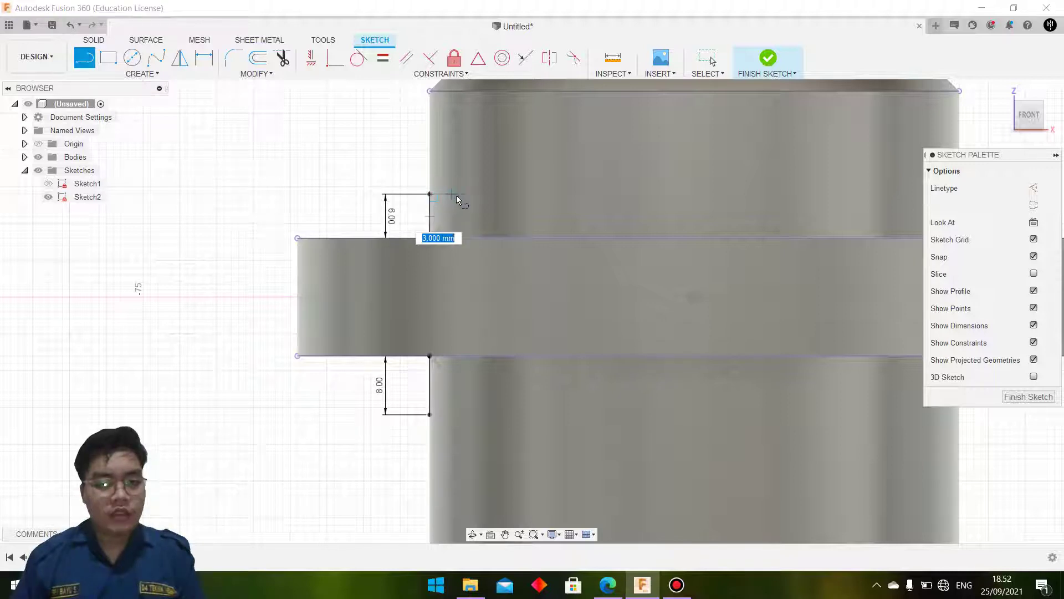
type("4")
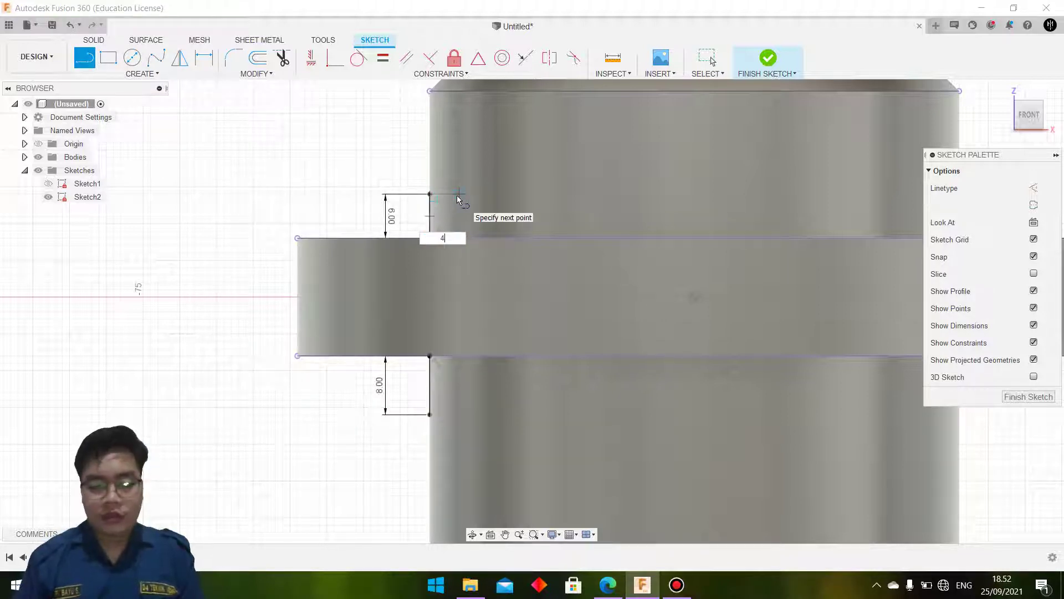
key("Return")
key("Escape")
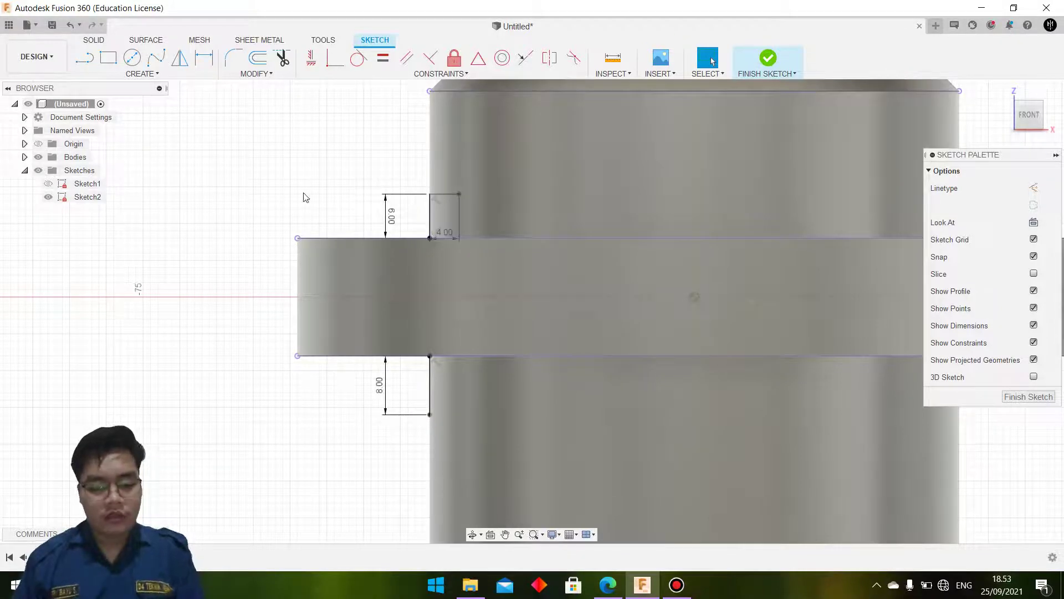
key("l")
left_click(459, 195)
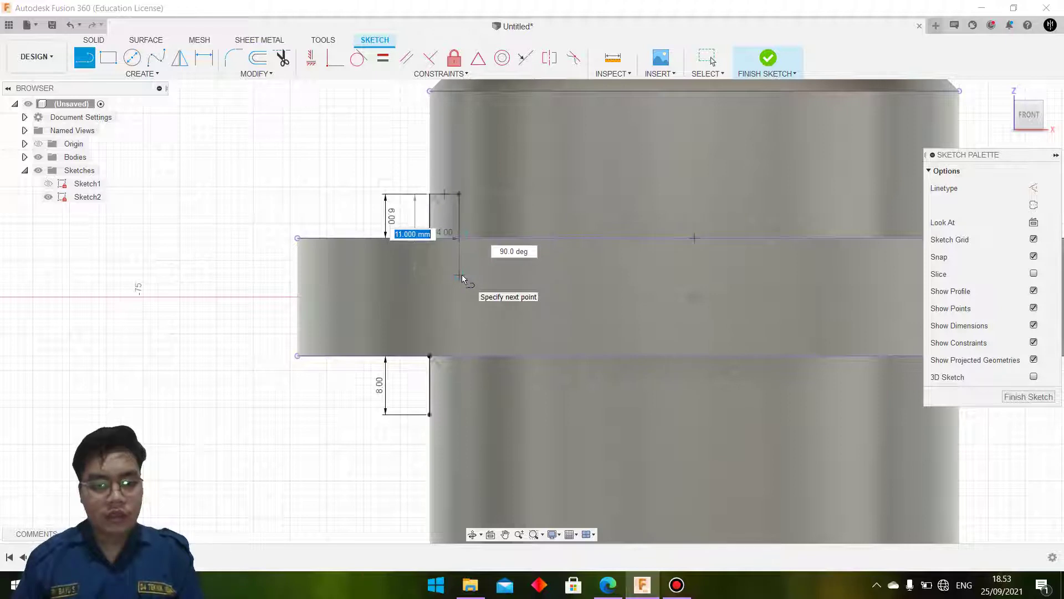
type("6")
key("Return")
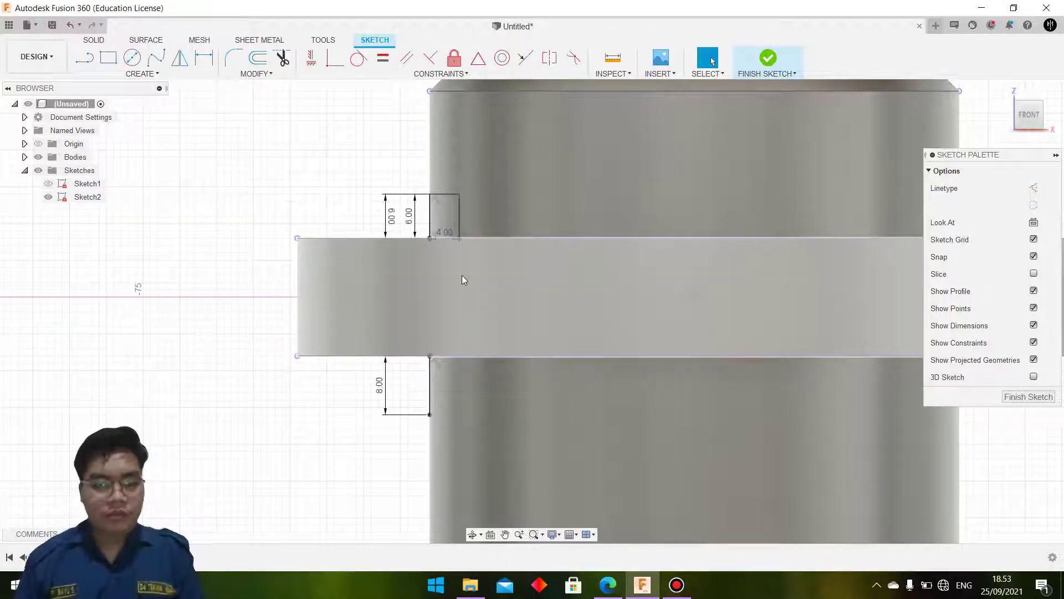
key("Escape")
Step: Select the vertical notch line to verify its 6 mm length
left_click(84, 57)
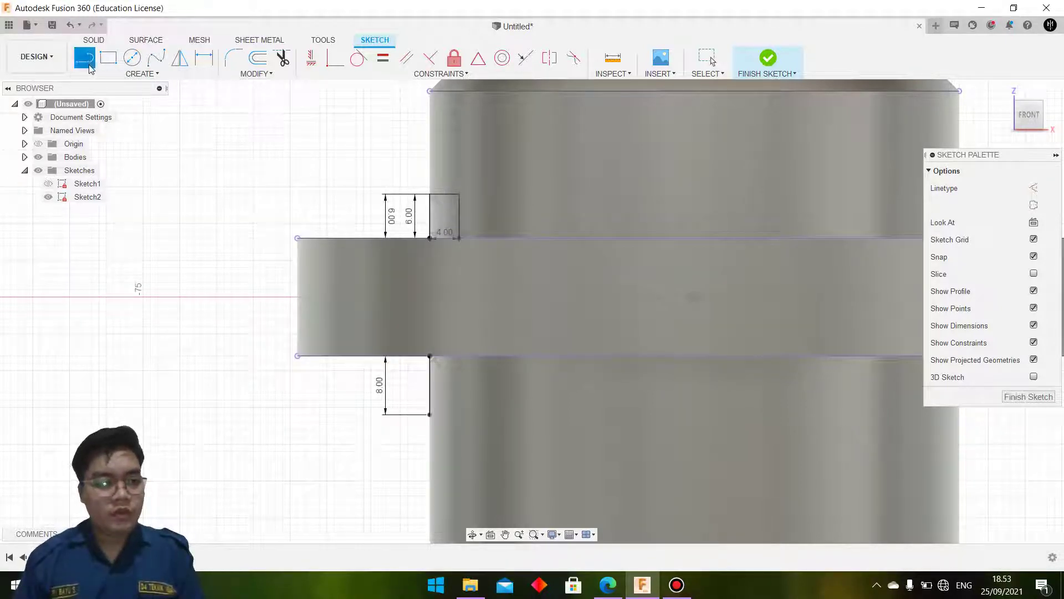
left_click(430, 238)
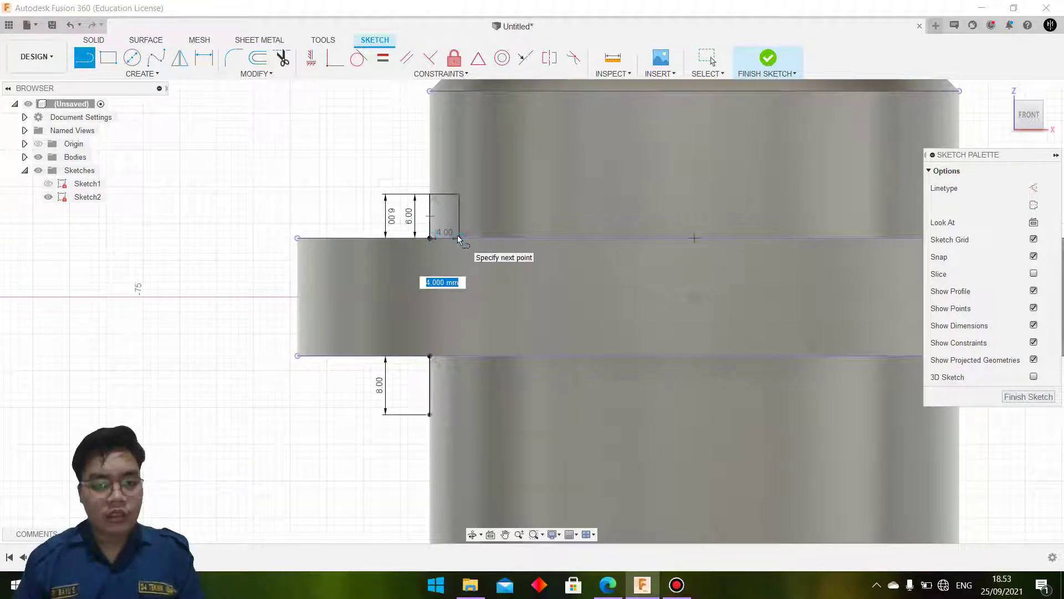
key("Escape")
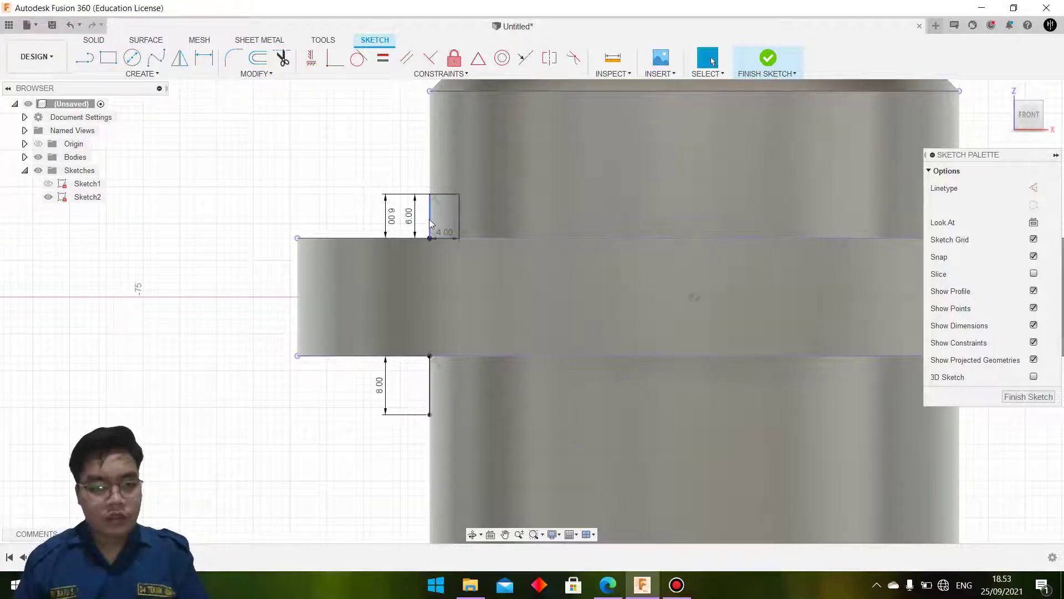
left_click(430, 223)
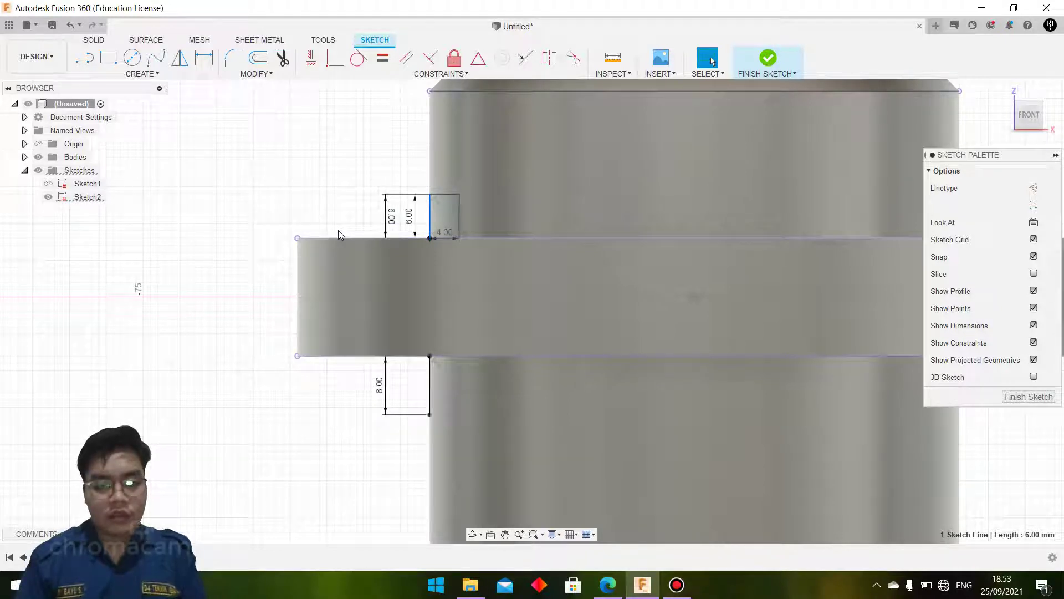
key("Escape")
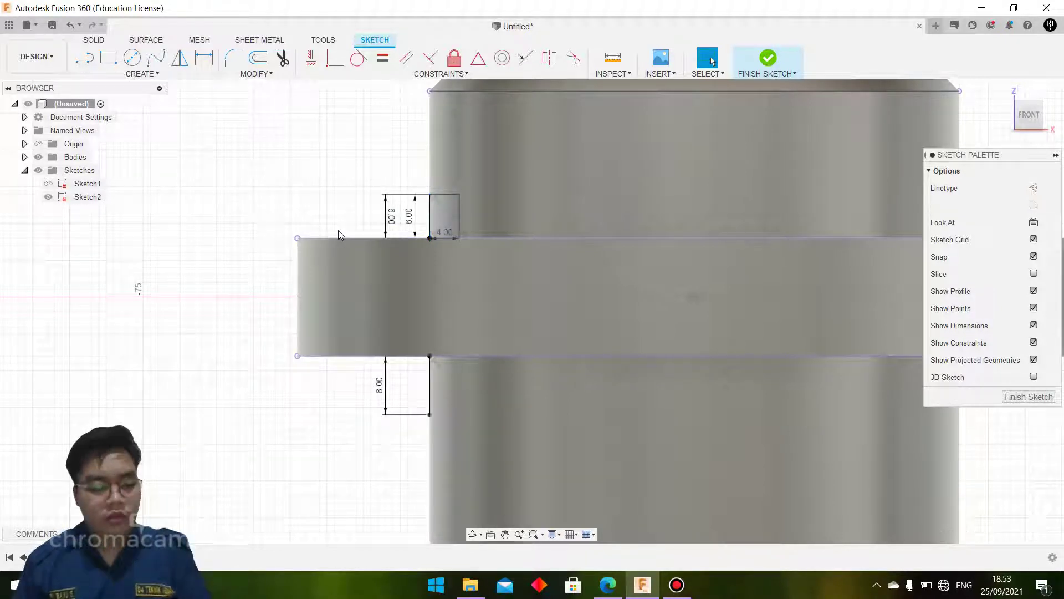
Step: Fillet the upper notch's top-right corner at 4 mm radius and pan down to the lower notch
left_click(242, 62)
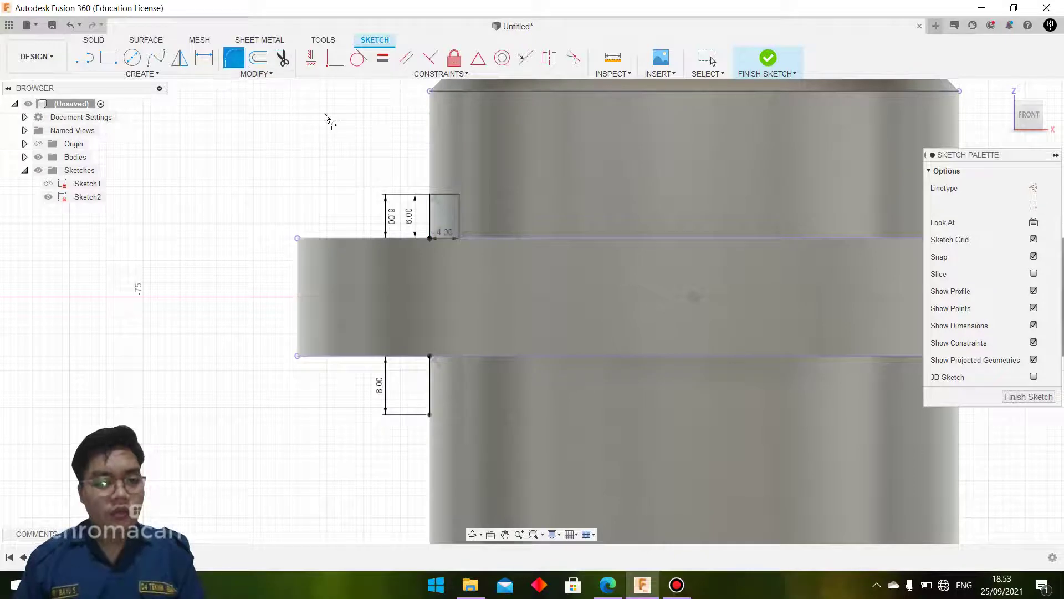
left_click(459, 195)
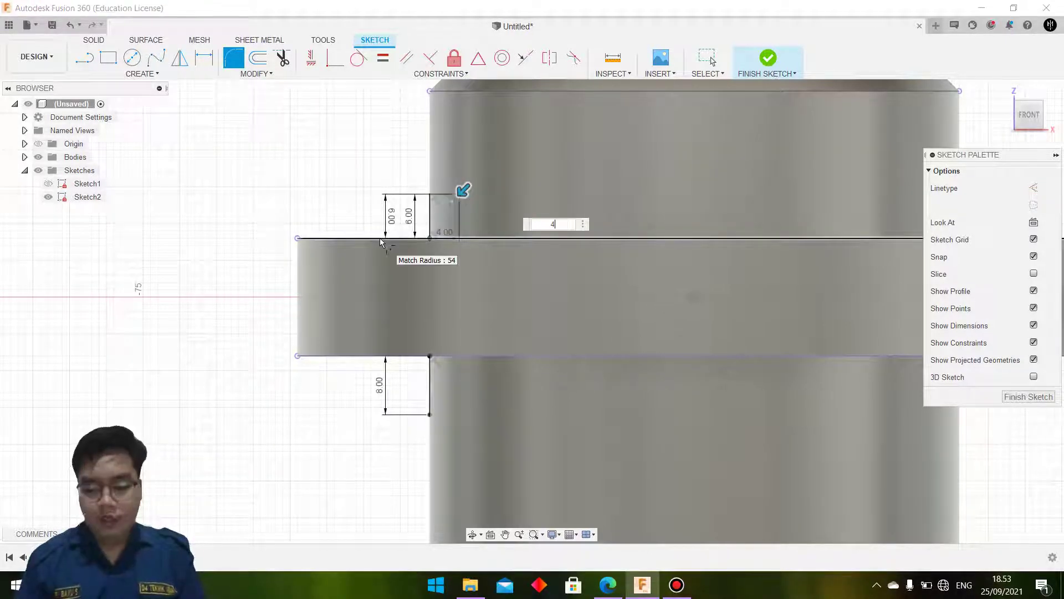
type("4")
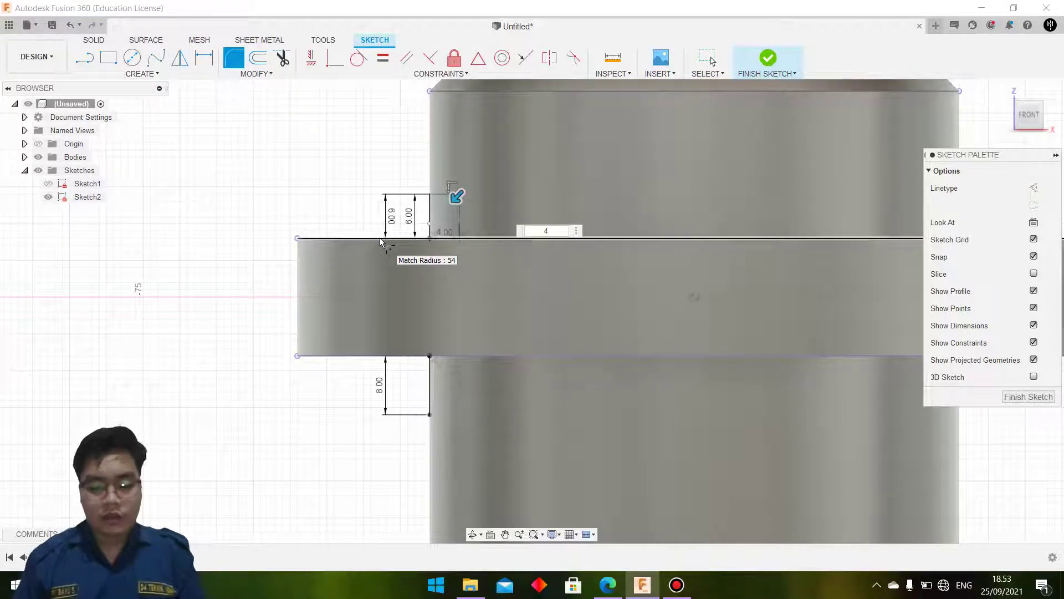
key("Return")
scroll(464, 212, "up", 2)
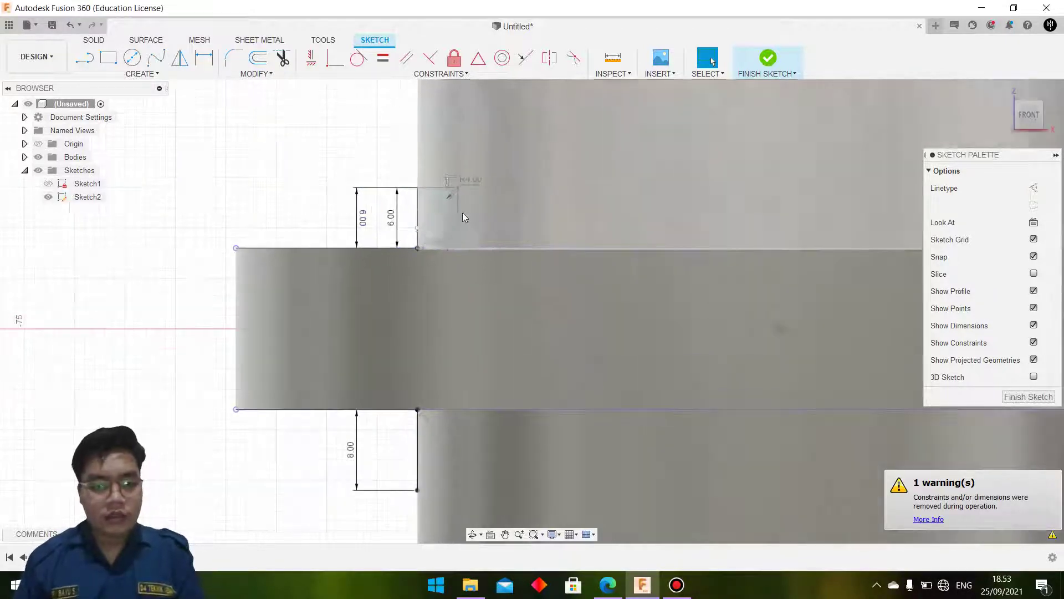
scroll(451, 230, "up", 1)
scroll(446, 228, "up", 2)
scroll(440, 232, "down", 1)
scroll(437, 232, "down", 1)
scroll(437, 232, "down", 1)
middle_click_drag(442, 277, 419, 194)
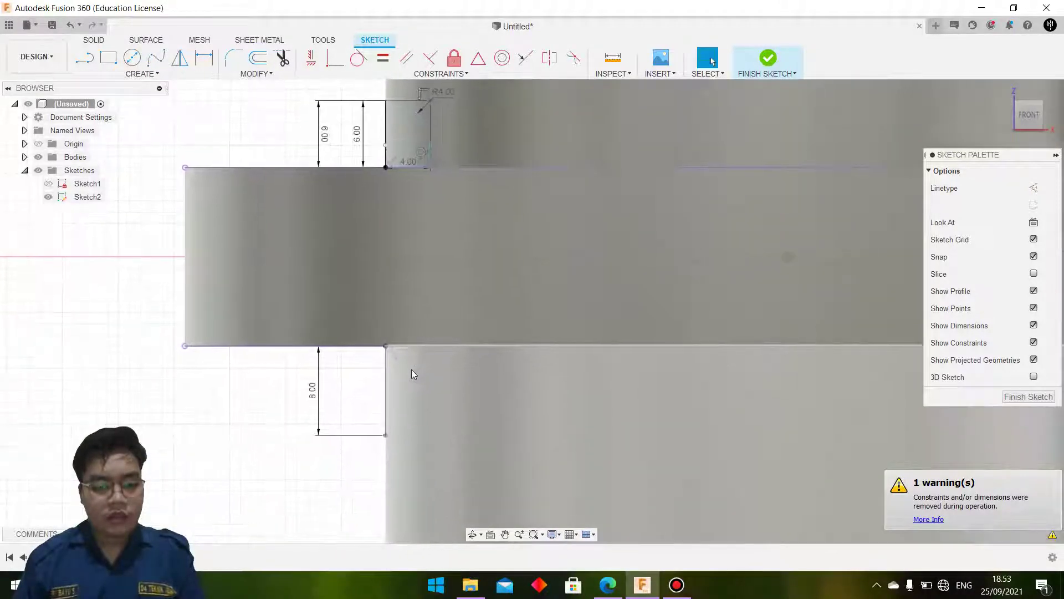
left_click(84, 57)
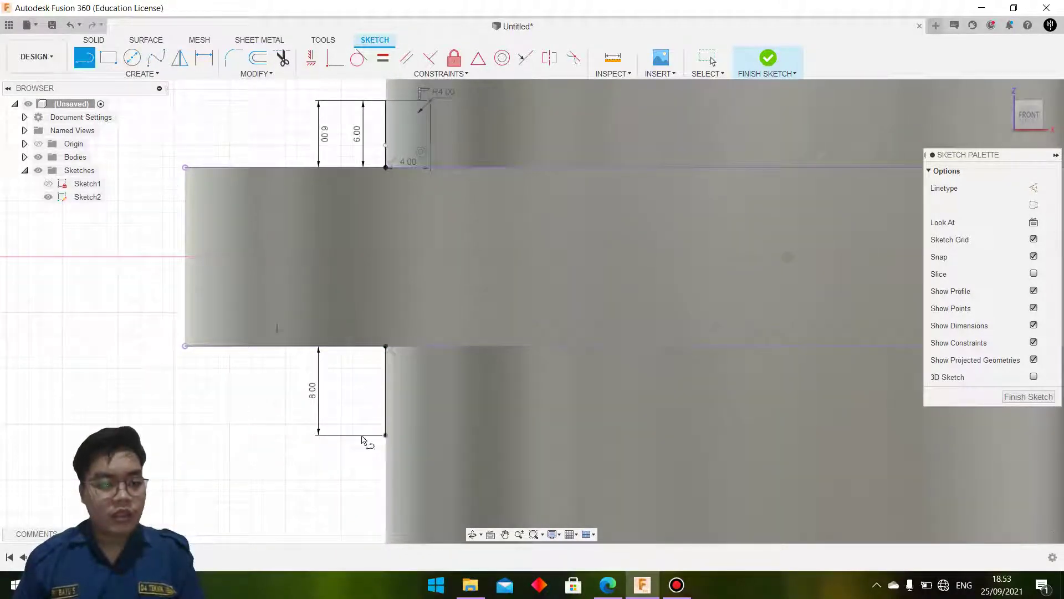
Step: Draw a 4 mm horizontal line and an 8 mm vertical line closing the lower notch
left_click(386, 436)
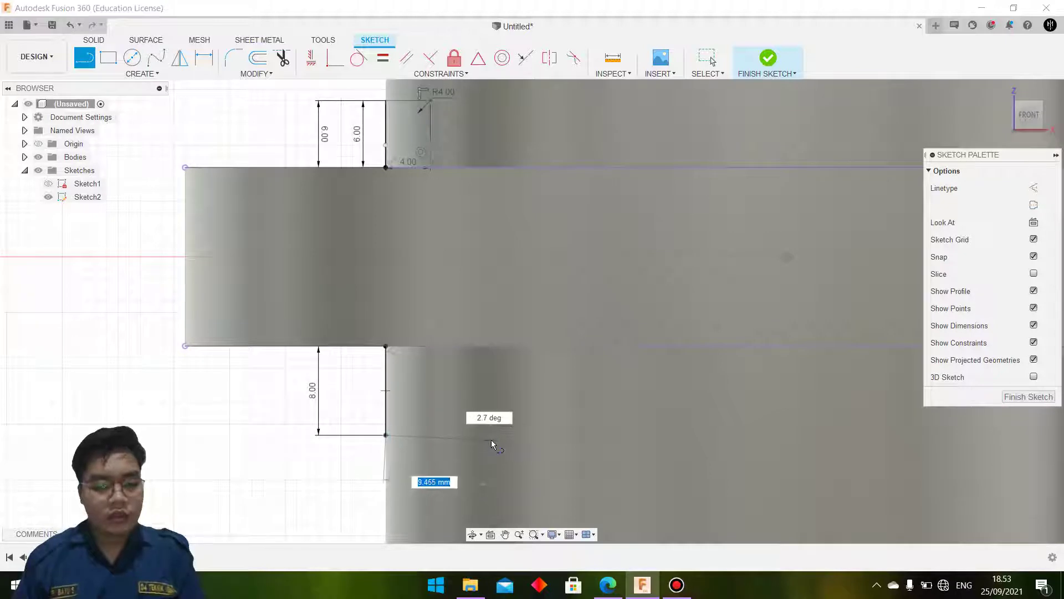
type("4")
key("Return")
key("Escape")
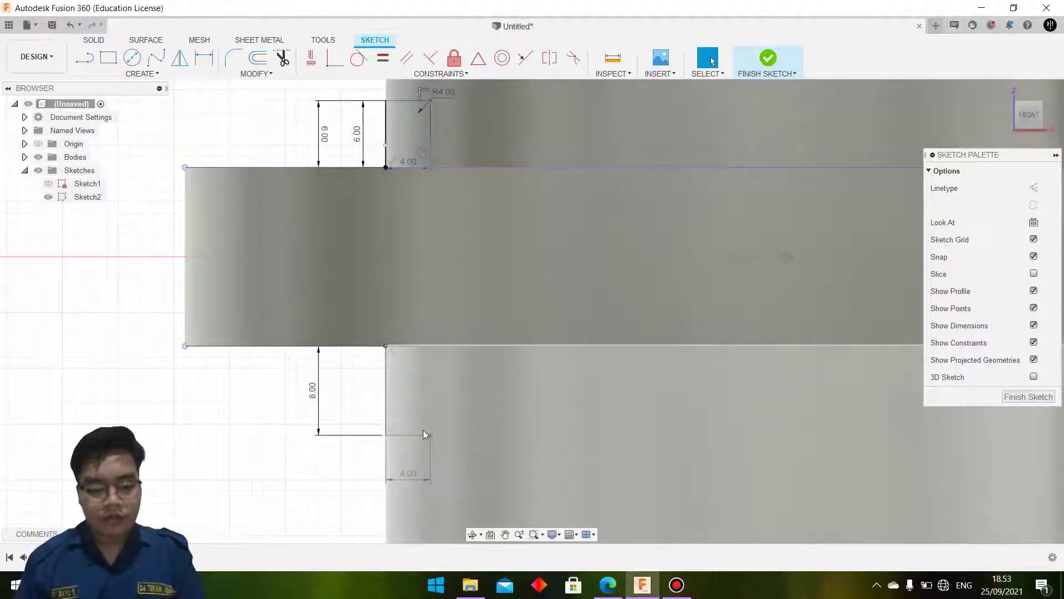
key("l")
left_click(435, 435)
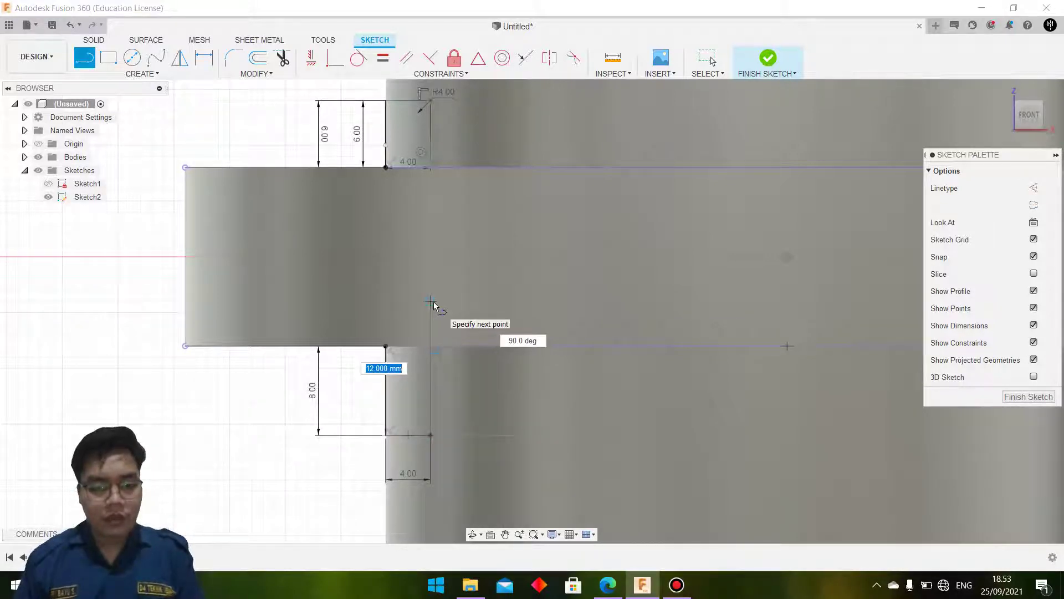
type("8")
key("Return")
key("Escape")
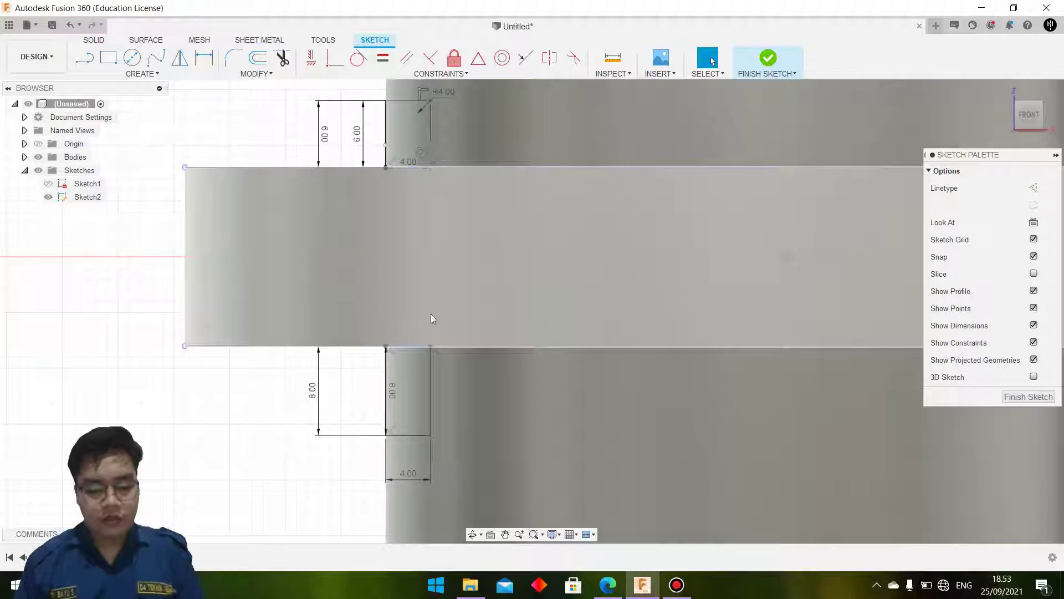
key("l")
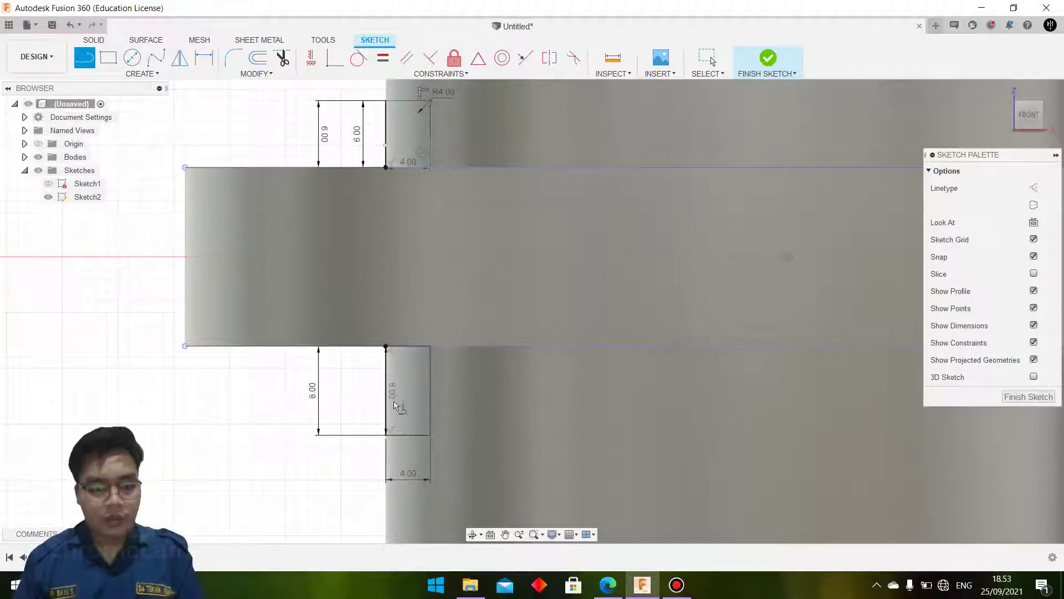
Step: Round the lower notch's lower-right corner with a 4 mm fillet and finish the sketch
left_click(233, 57)
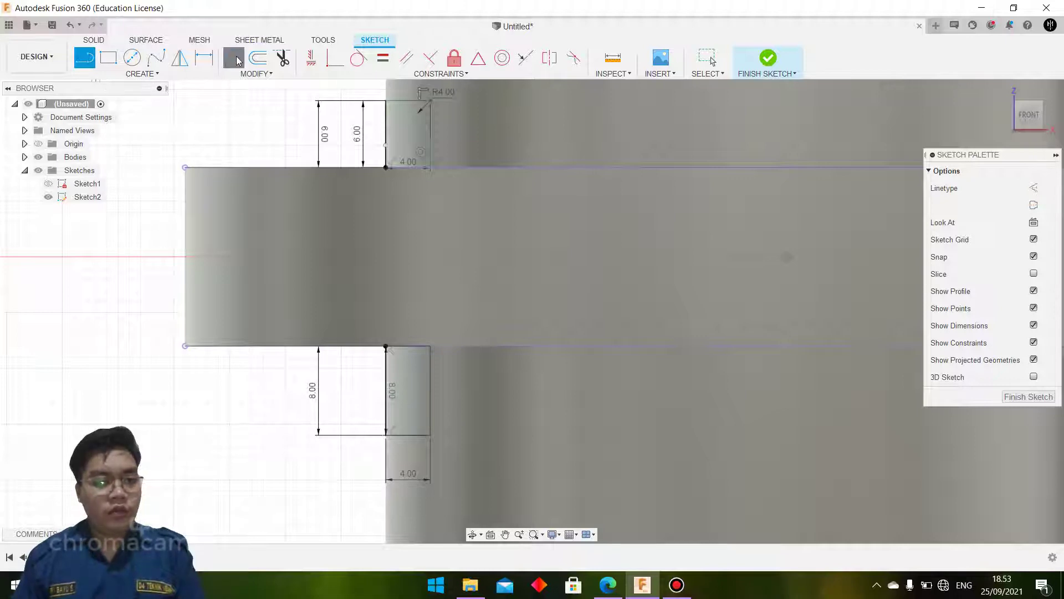
left_click(431, 416)
type("4")
key("Return")
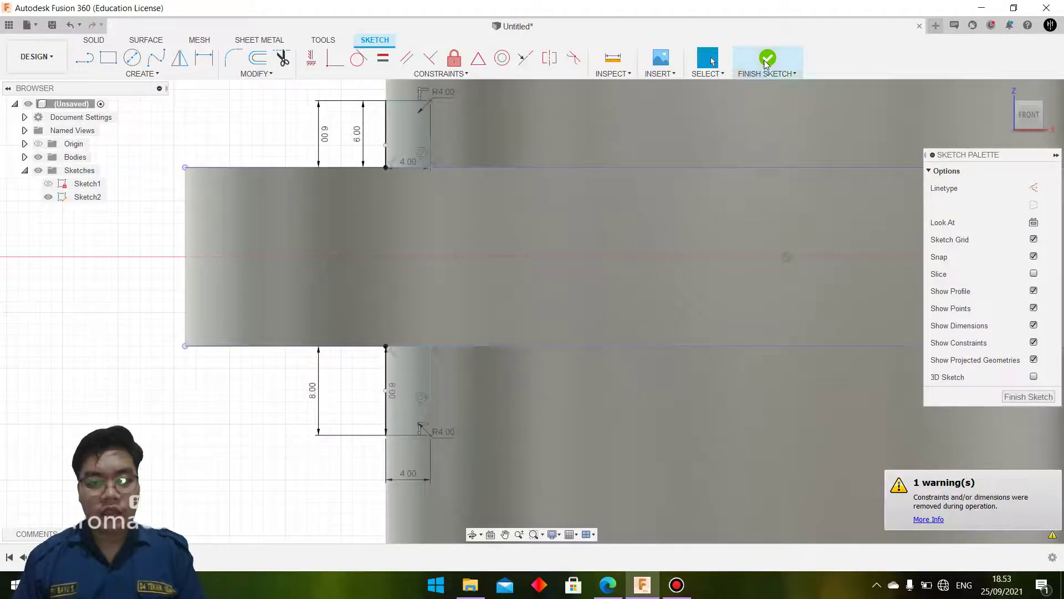
left_click(767, 59)
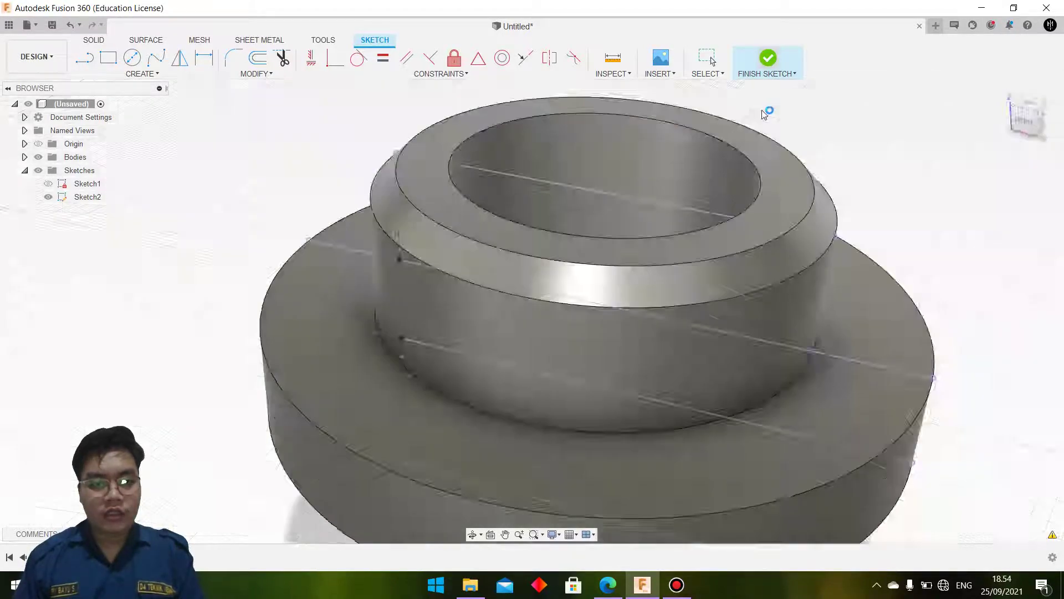
middle_click_drag(629, 349, 703, 313, "shift")
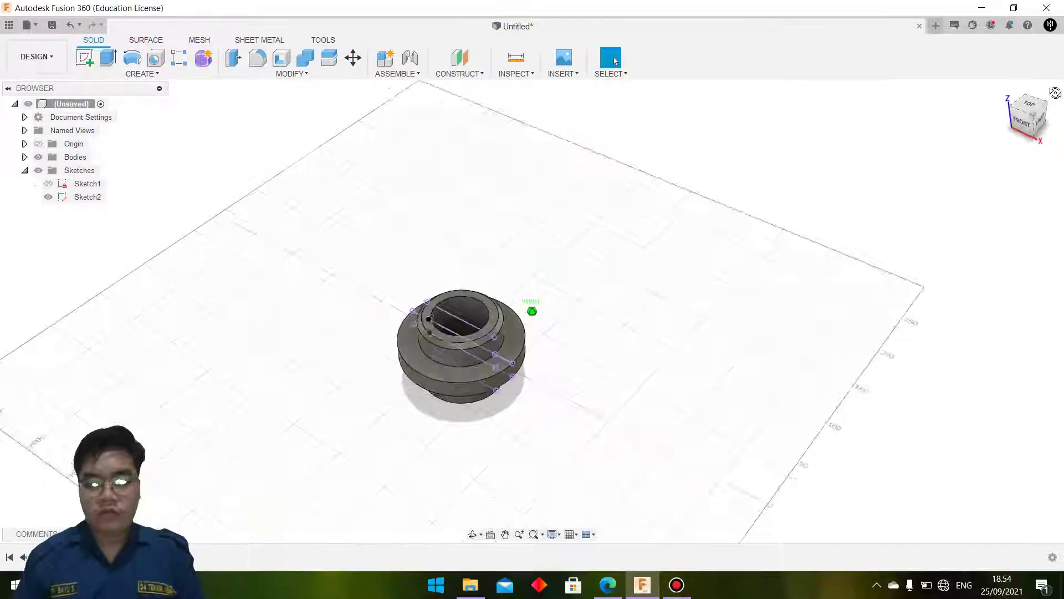
mouse_move(1037, 108)
middle_mouse_down("shift")
mouse_move(727, 285)
mouse_move(519, 488)
middle_mouse_up("shift")
scroll(389, 229, "up", 3)
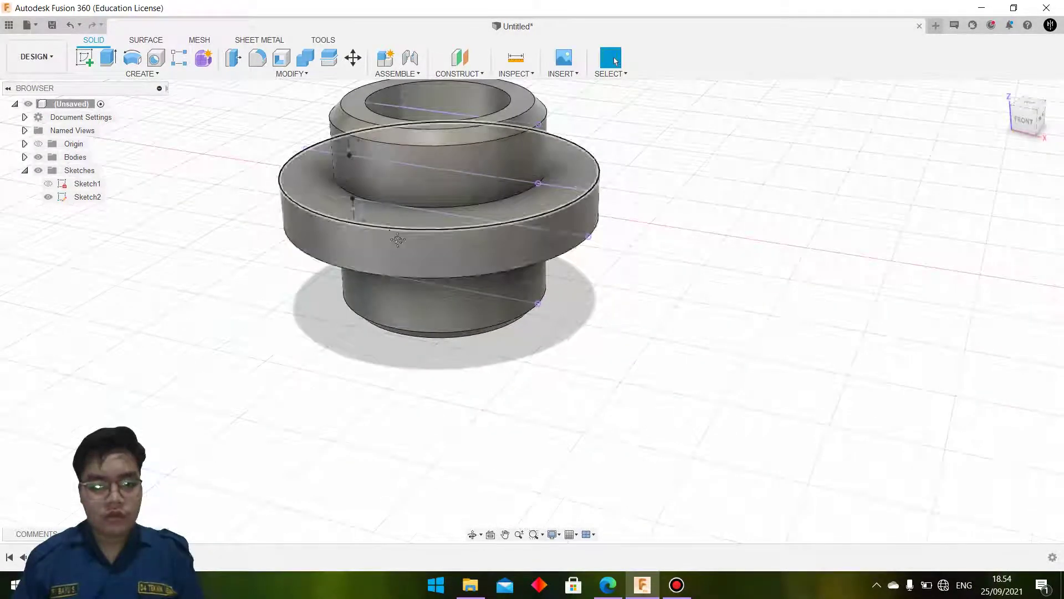
scroll(454, 299, "up", 2)
scroll(447, 296, "up", 2)
scroll(447, 296, "up", 2)
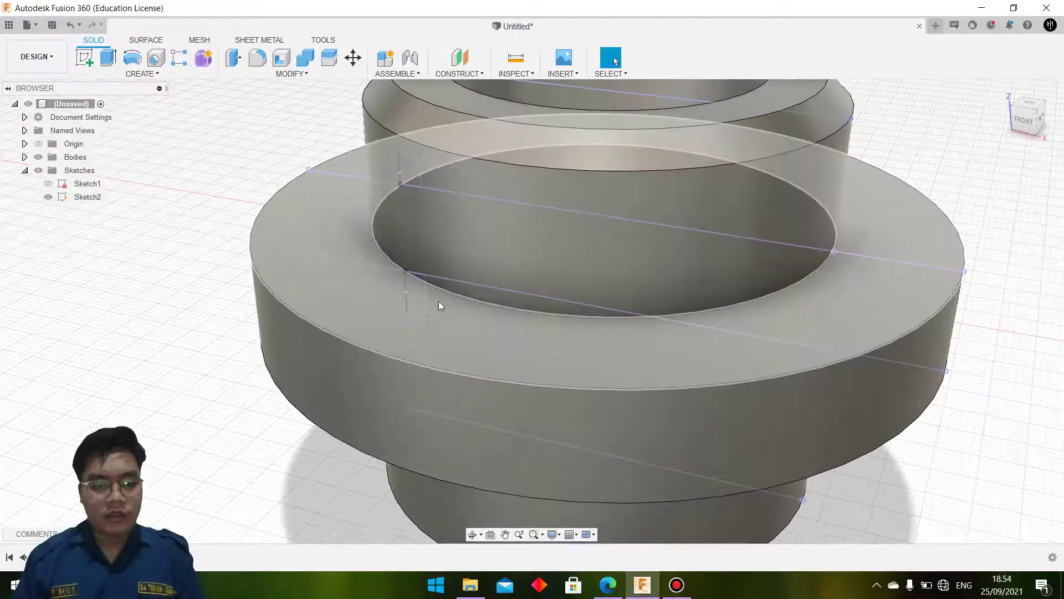
scroll(438, 301, "up", 1)
scroll(441, 310, "up", 2)
left_click(621, 595)
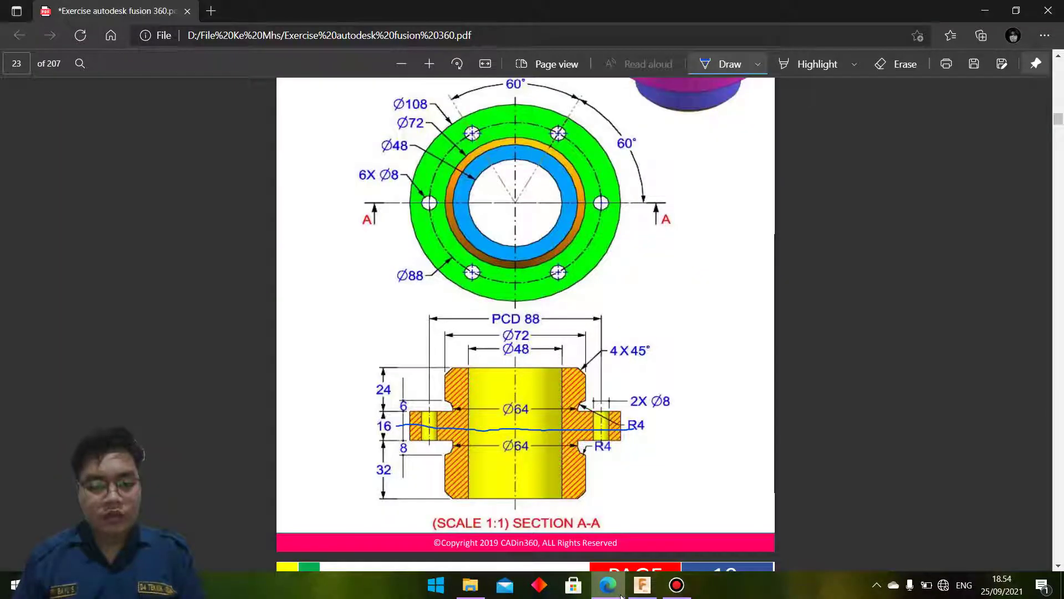
left_click(621, 595)
left_click(619, 596)
left_click(620, 596)
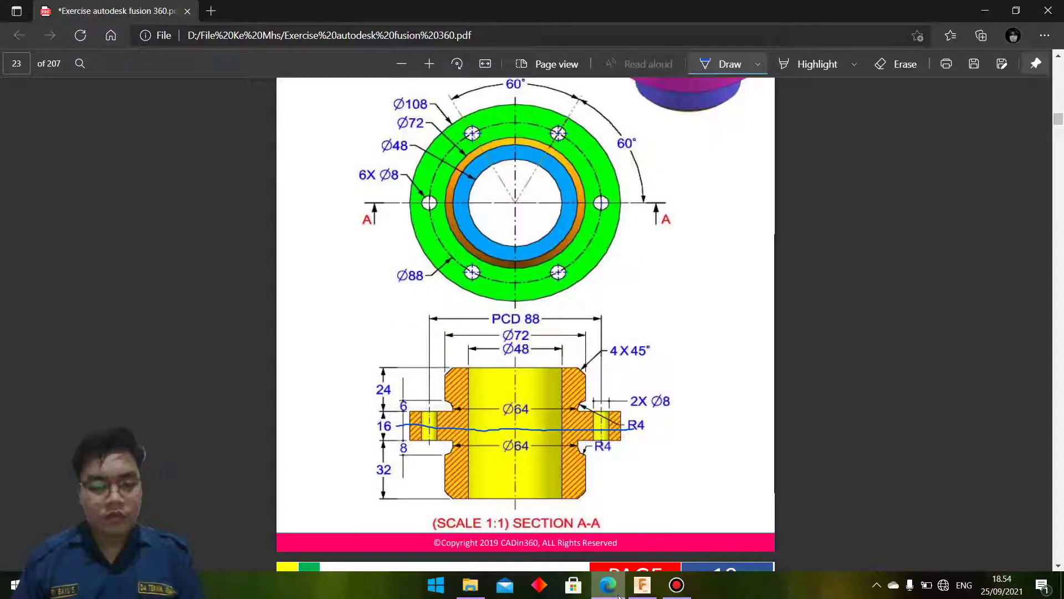
left_click(620, 596)
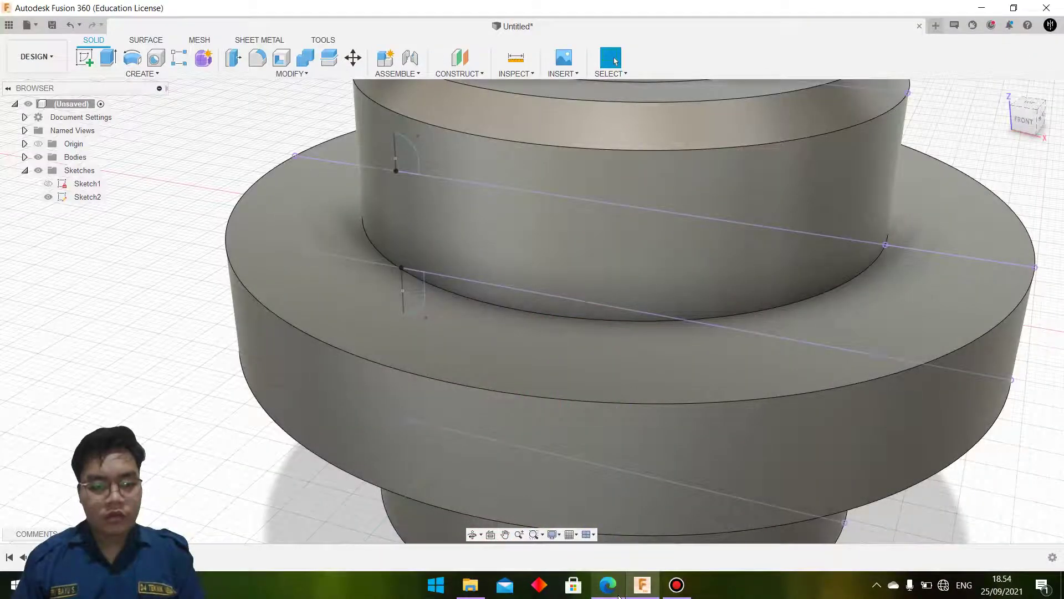
Step: Revolve-cut the upper and lower groove profiles 360° around the bore axis
left_click(620, 596)
left_click(620, 596)
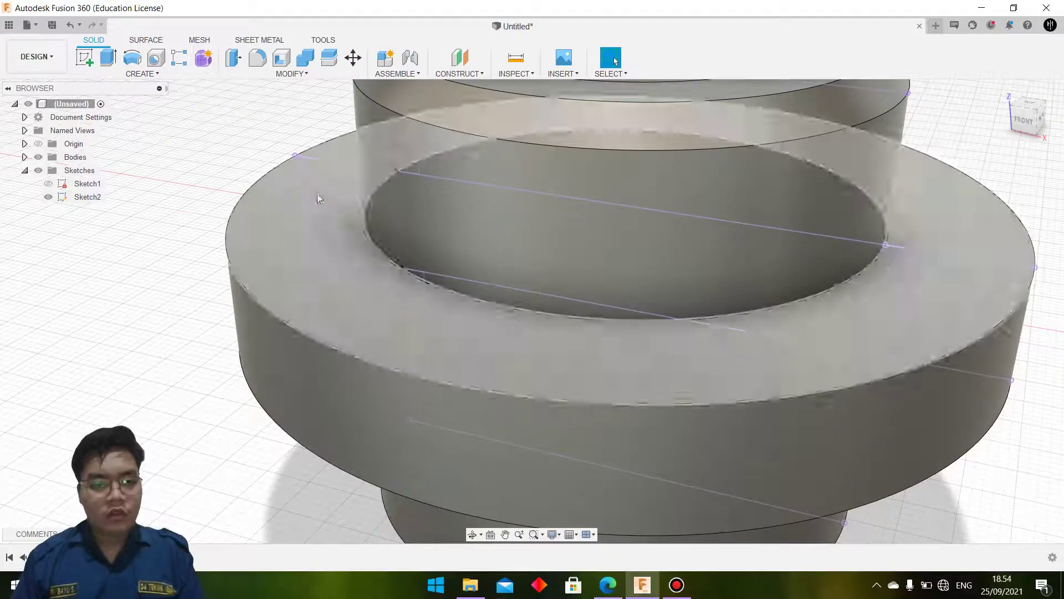
left_click(137, 62)
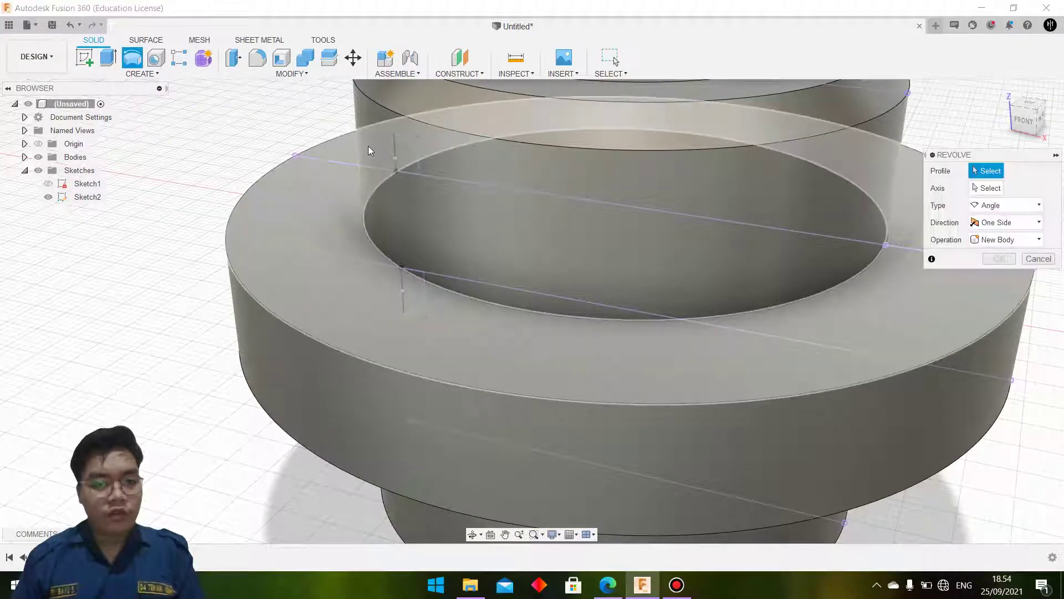
left_click(404, 147)
left_click(413, 293)
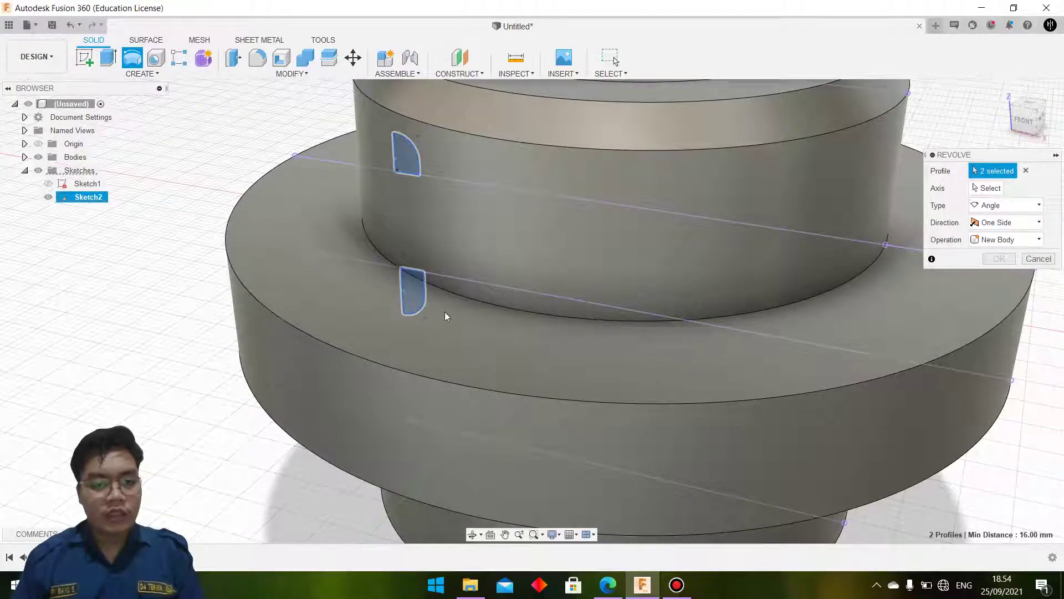
scroll(461, 309, "down", 2)
scroll(478, 244, "down", 5)
left_click(988, 188)
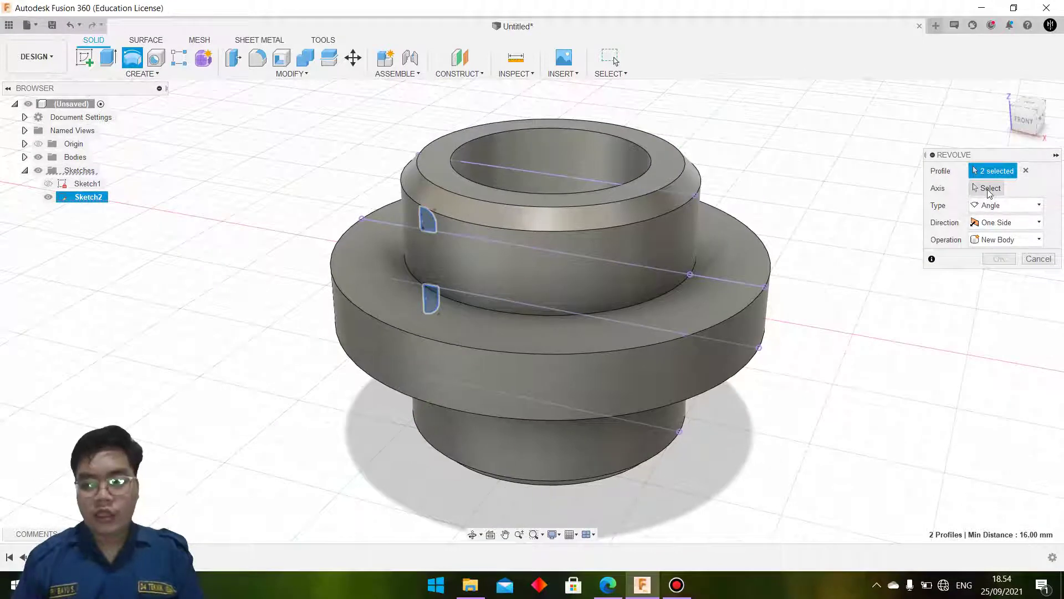
left_click(512, 146)
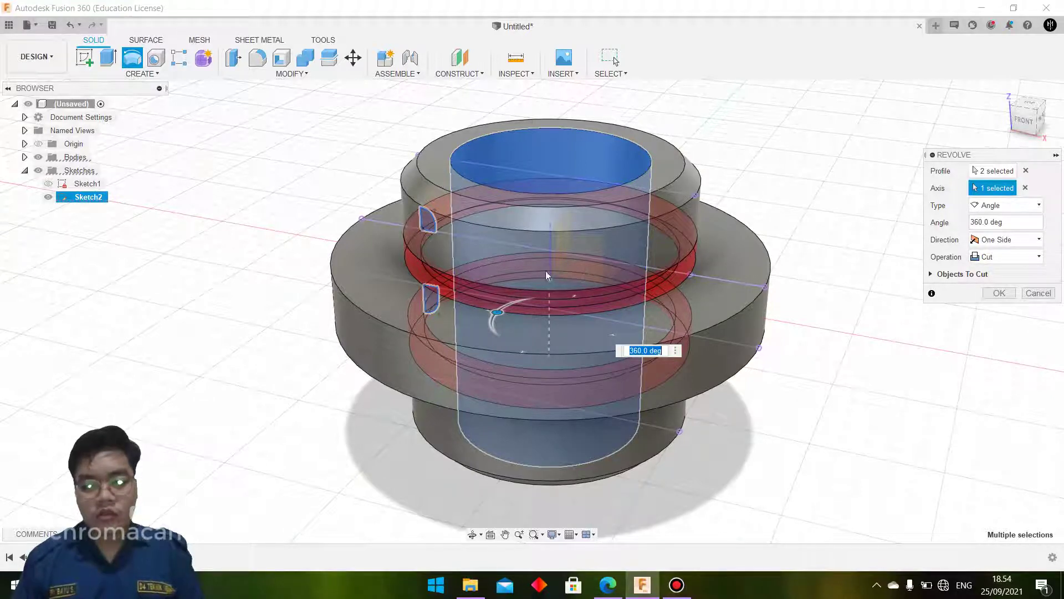
left_click(1000, 293)
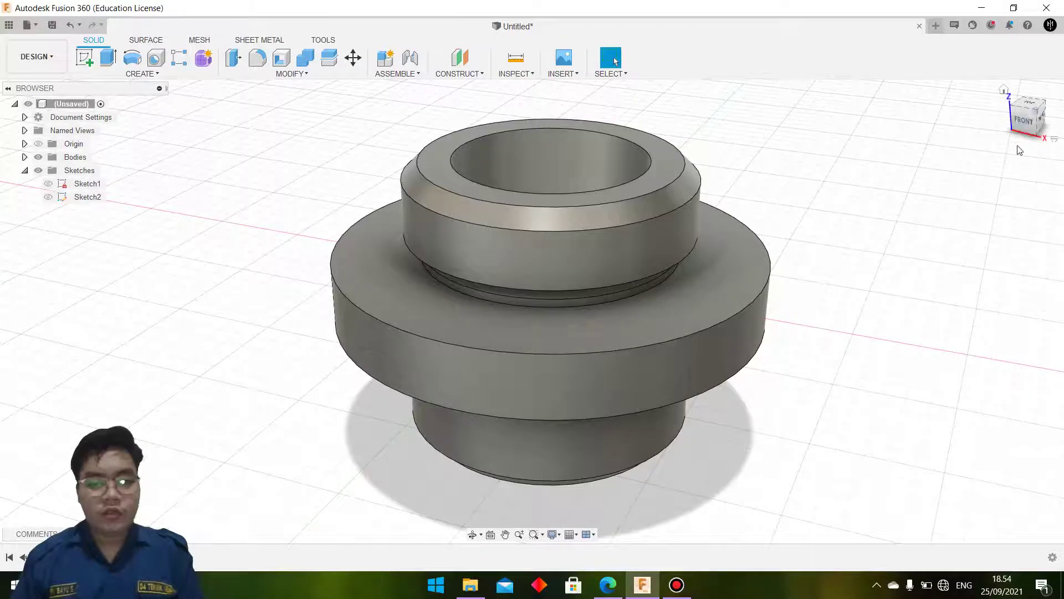
Step: View the grooved bushing from the front, orbit to an elevated view, then bring up the drawing PDF
left_click(1024, 119)
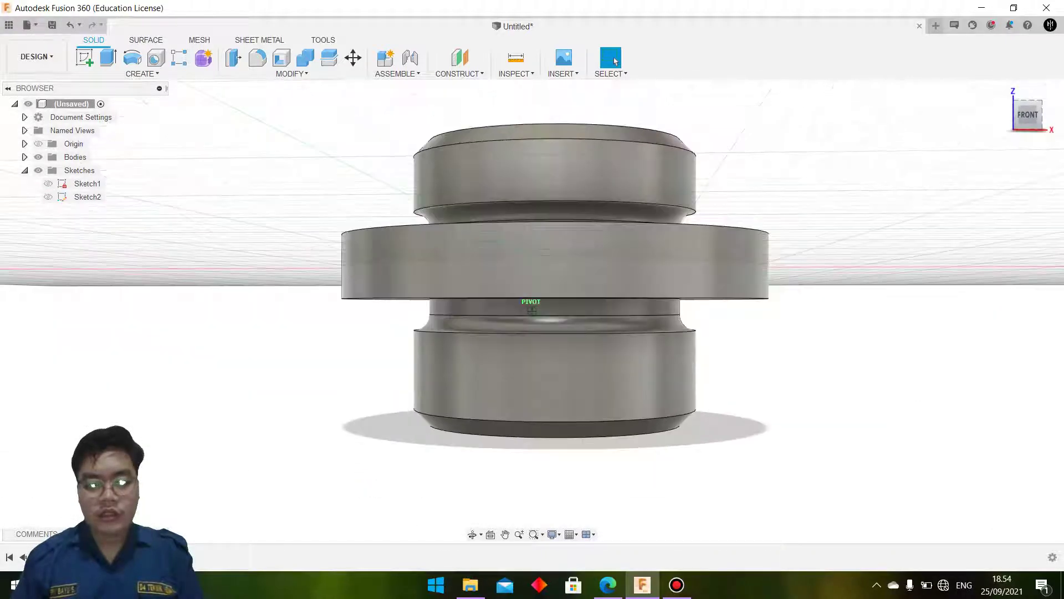
mouse_move(532, 310)
middle_mouse_down("shift")
mouse_move(532, 344)
mouse_move(532, 266)
middle_mouse_up("shift")
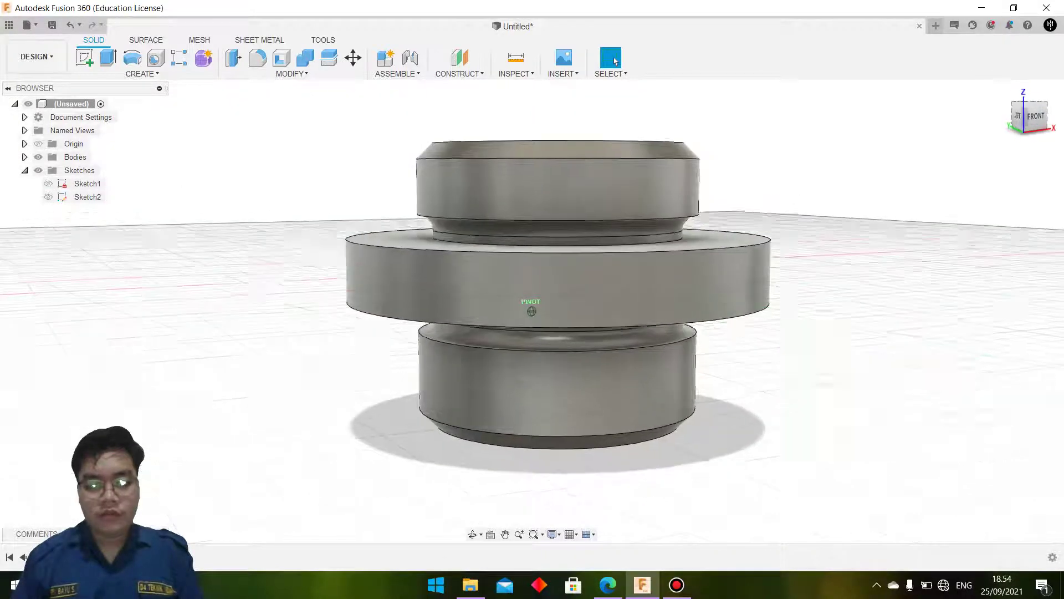
middle_click_drag(532, 311, 857, 375, "shift")
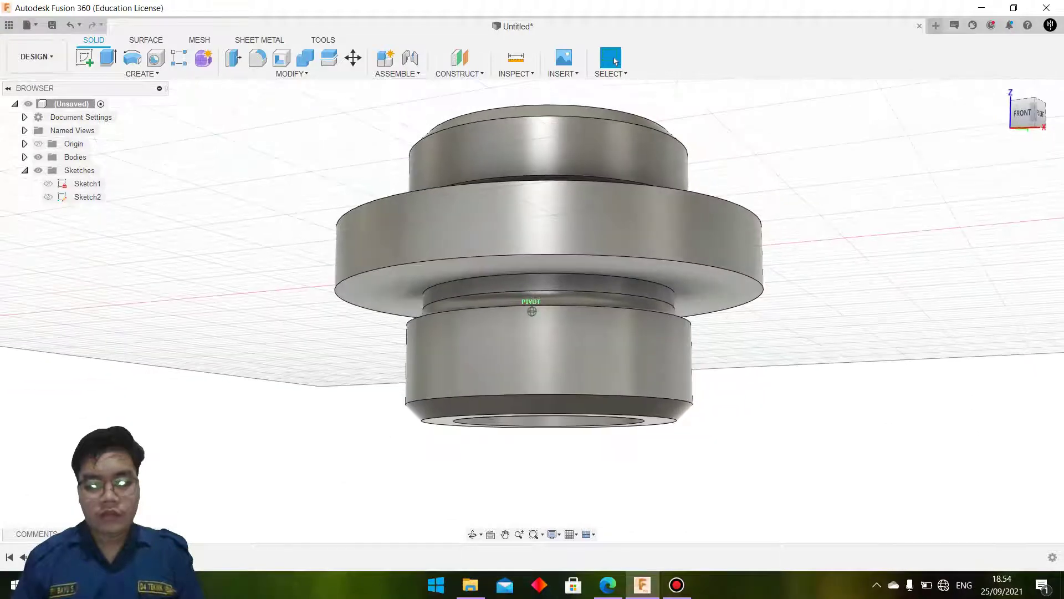
left_click(608, 584)
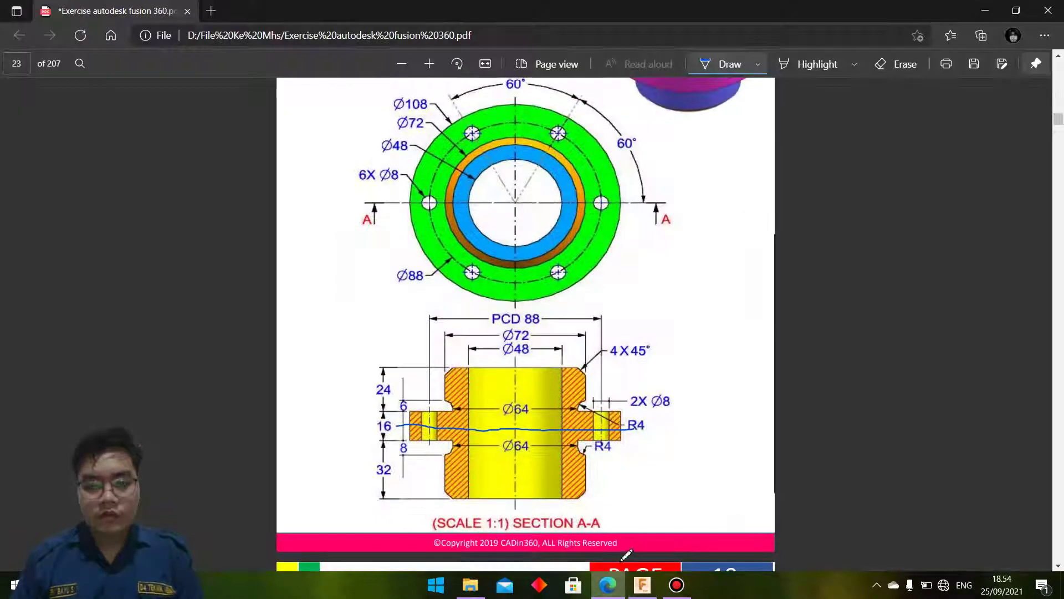
Step: Glance at the flange drawing once more, ending back on the Fusion 360 model
left_click(641, 585)
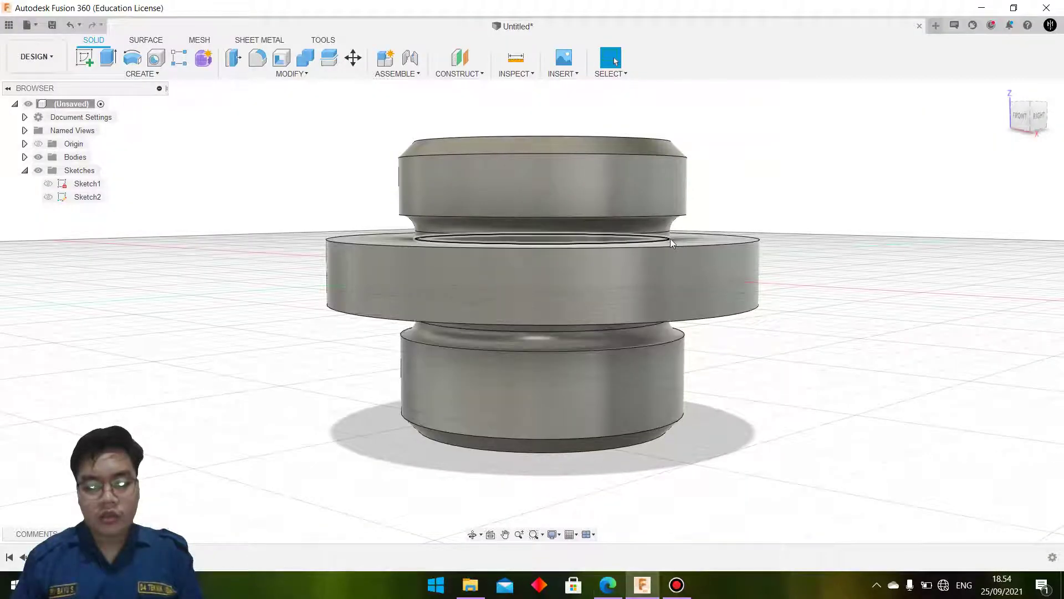
left_click(620, 595)
left_click(642, 585)
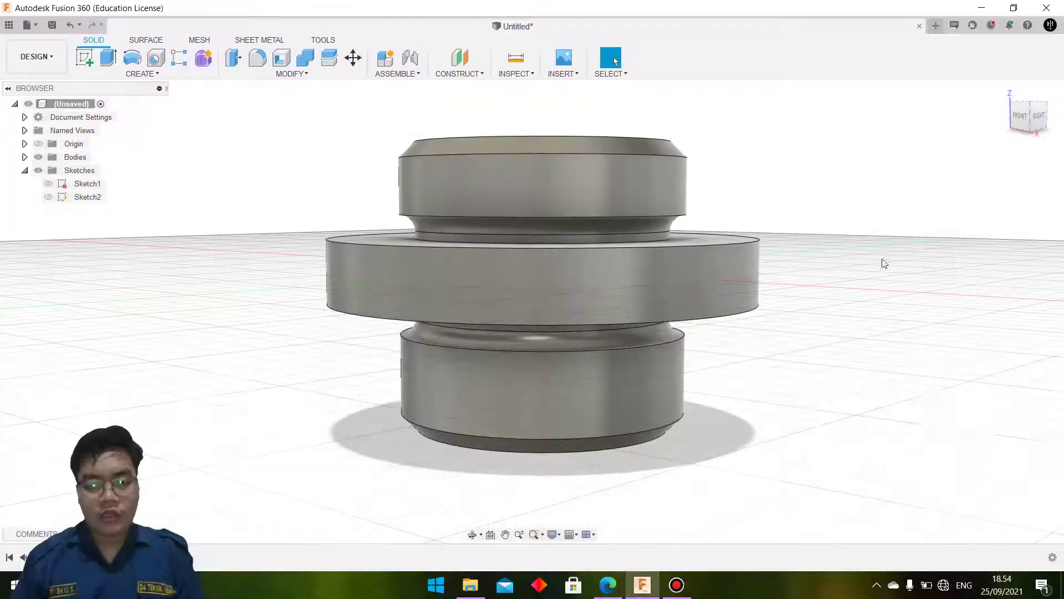
Step: Sketch a Ø88 pitch circle on the flange's top face, centred on the bore axis
middle_click_drag(883, 261, 431, 236, "shift")
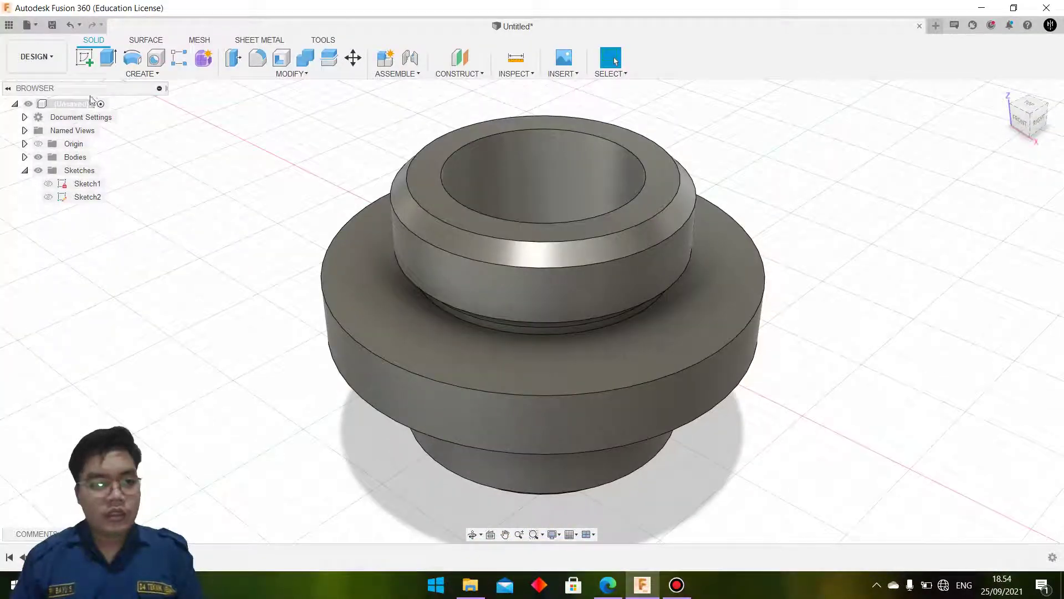
left_click(89, 58)
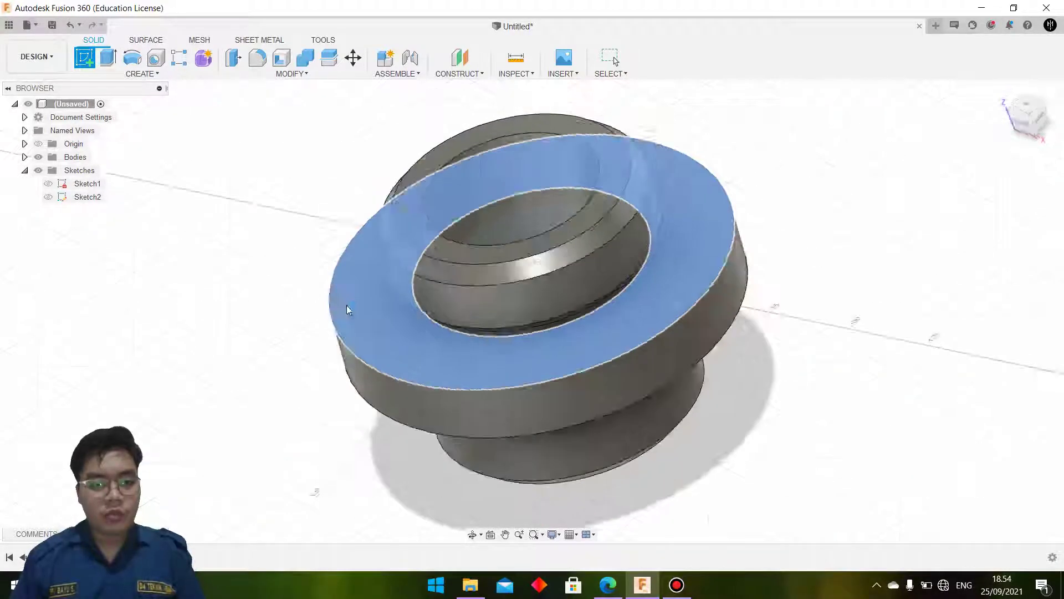
left_click(347, 305)
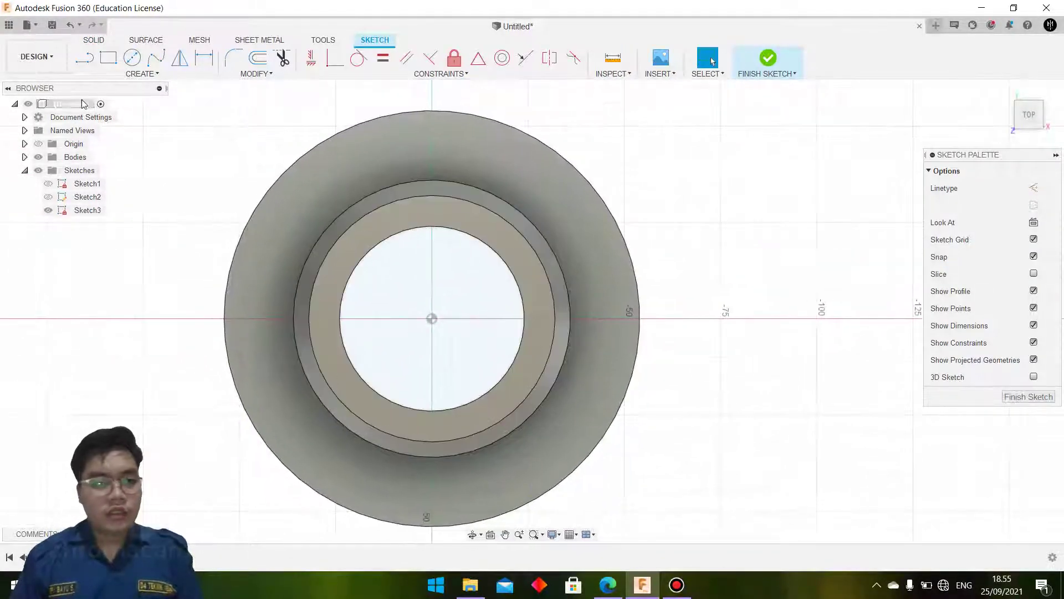
left_click(132, 58)
left_click(432, 319)
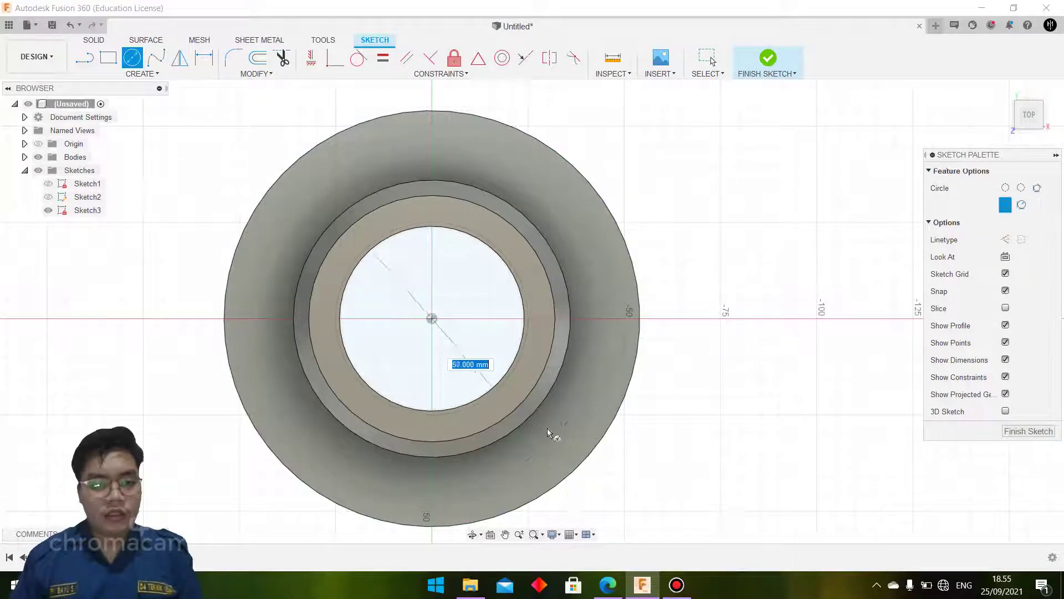
key("Return")
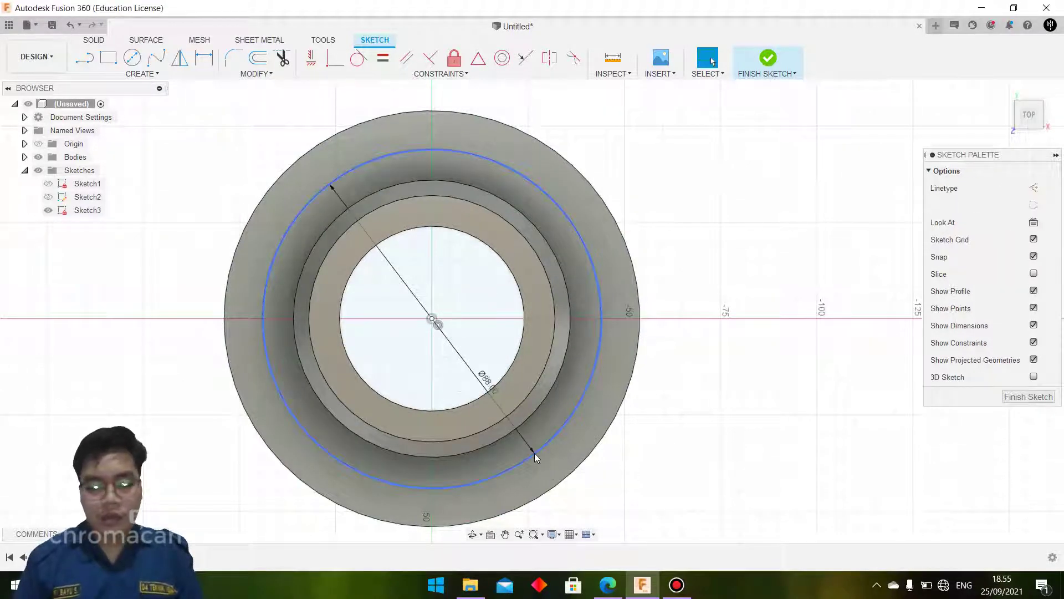
left_click(140, 60)
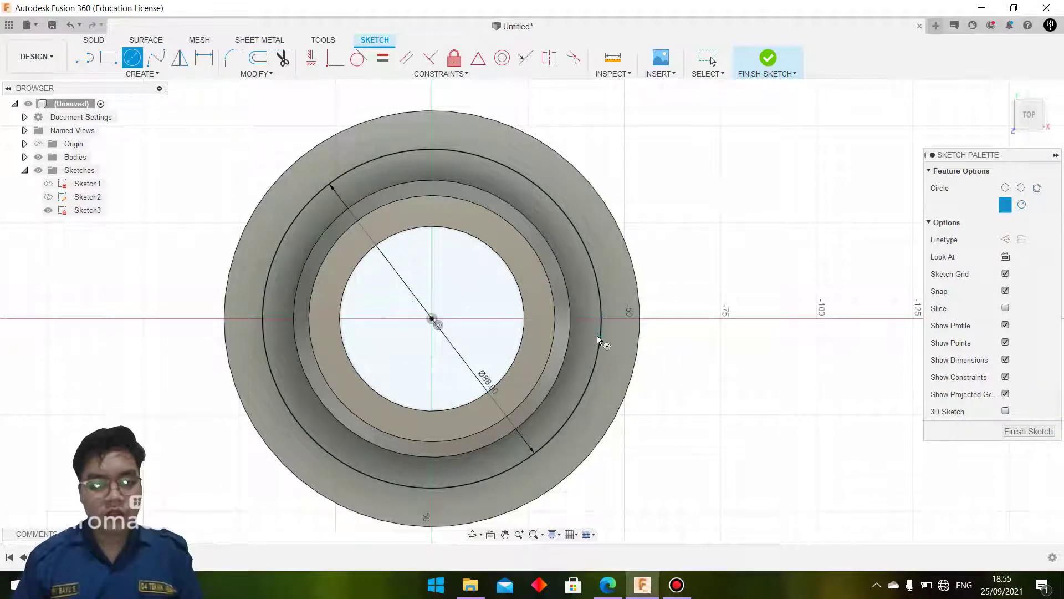
left_click(84, 57)
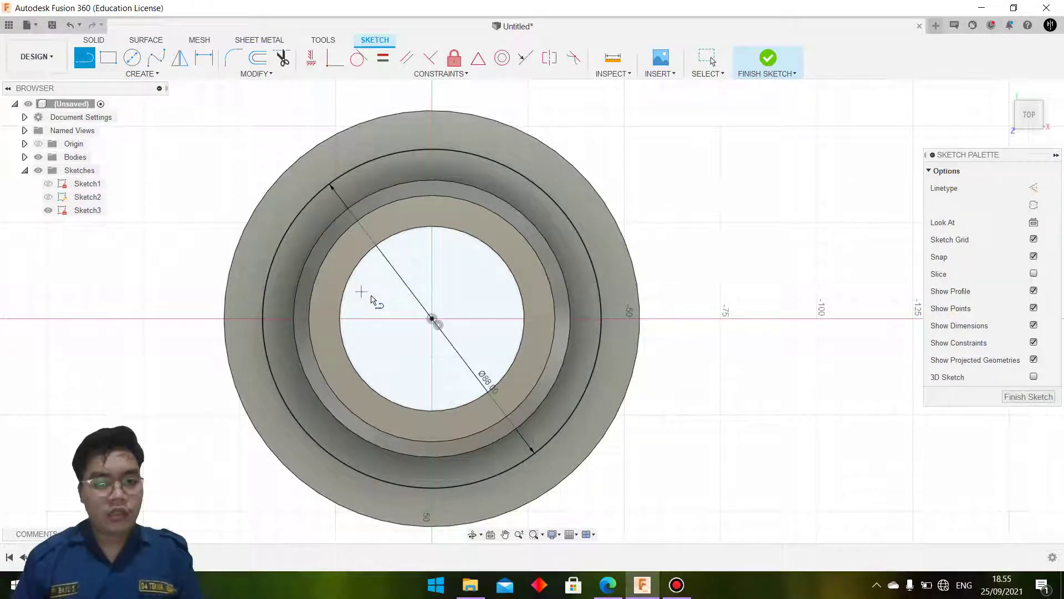
Step: Draw a helper line to the pitch circle's top and a Ø8 hole circle there
left_click(433, 319)
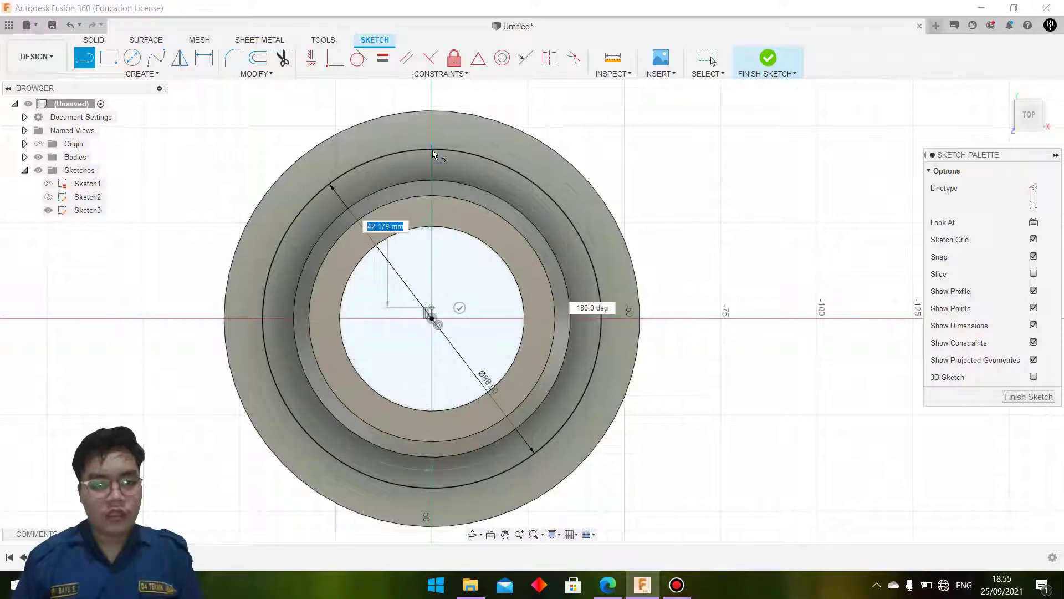
left_click(433, 151)
left_click(132, 57)
left_click(431, 151)
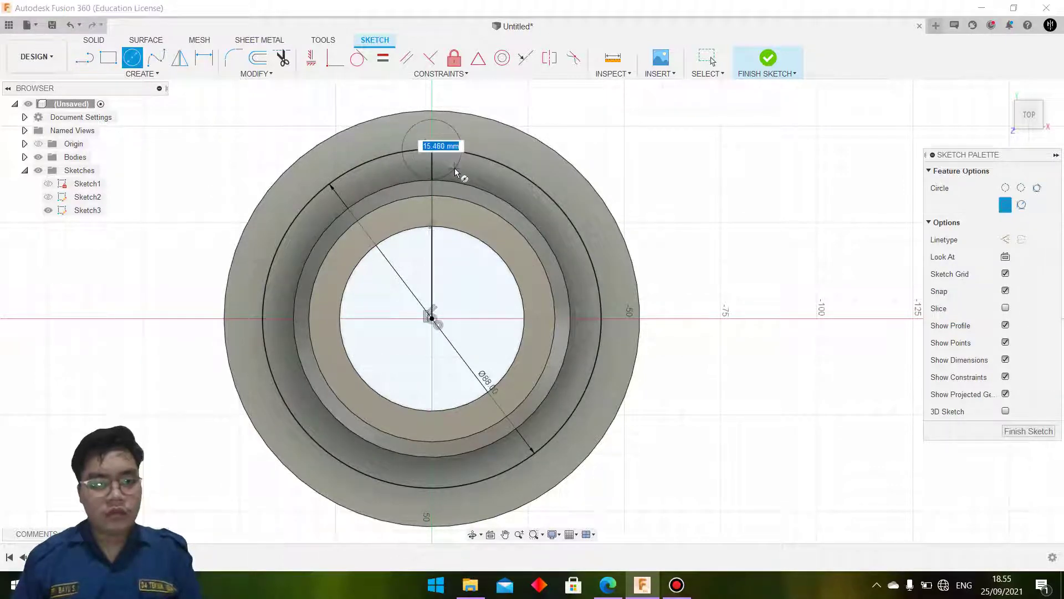
left_click(609, 585)
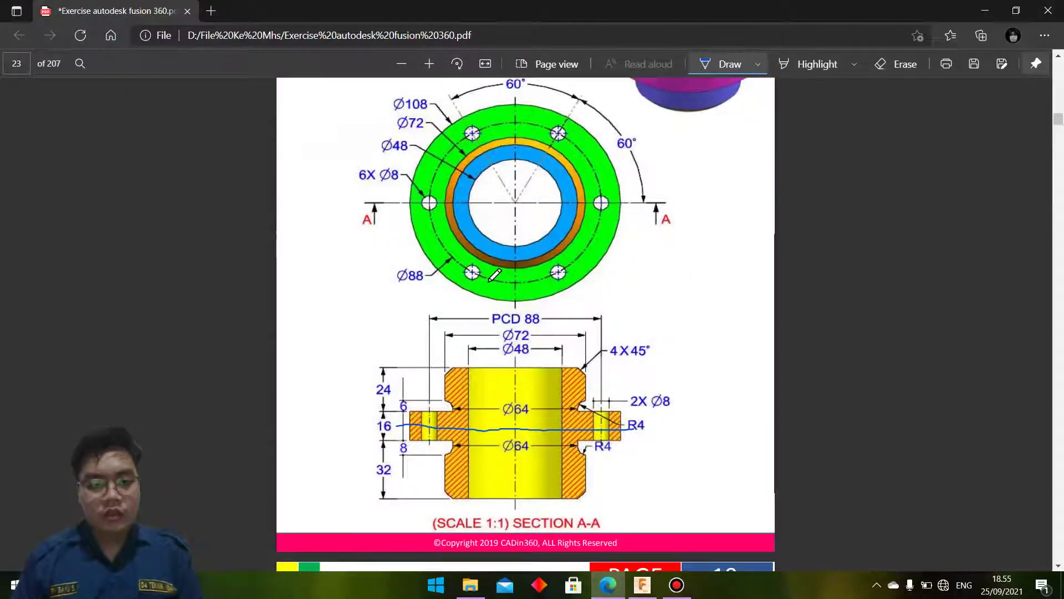
left_click(642, 585)
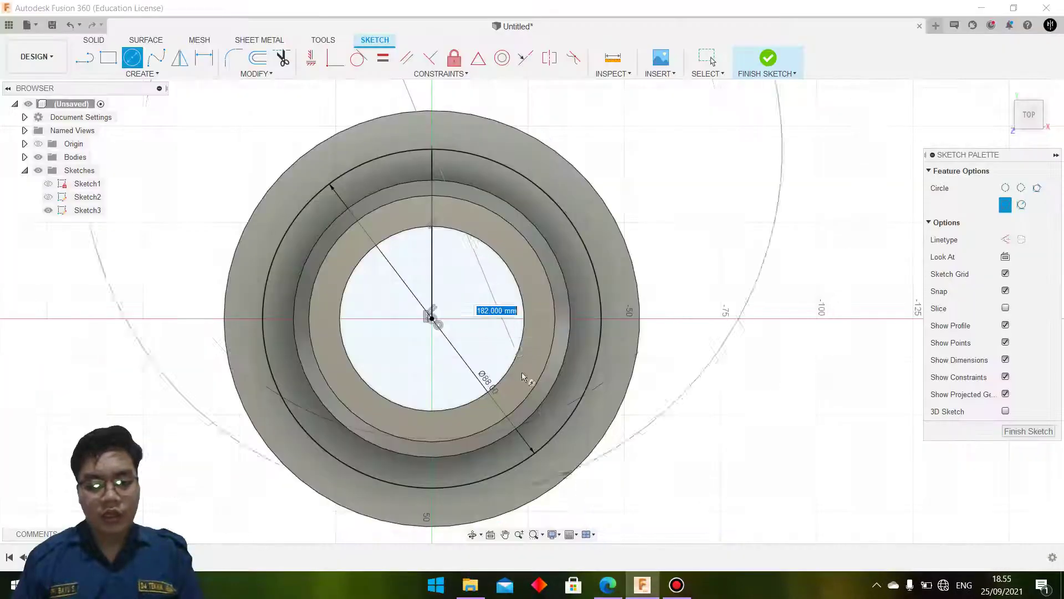
type("8")
key("Return")
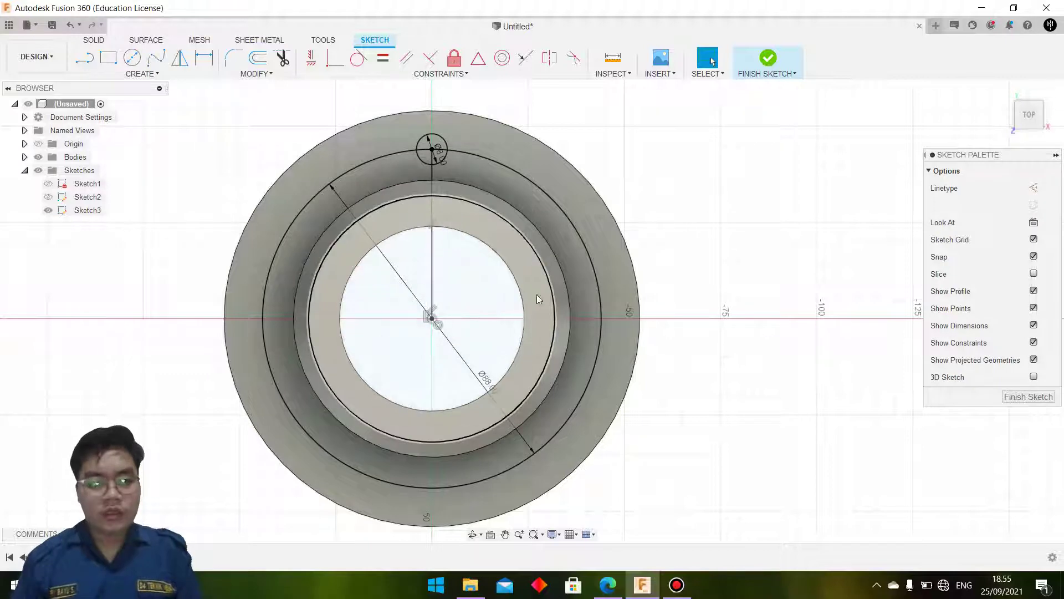
Step: Delete the vertical helper line through the centre
left_click(433, 274)
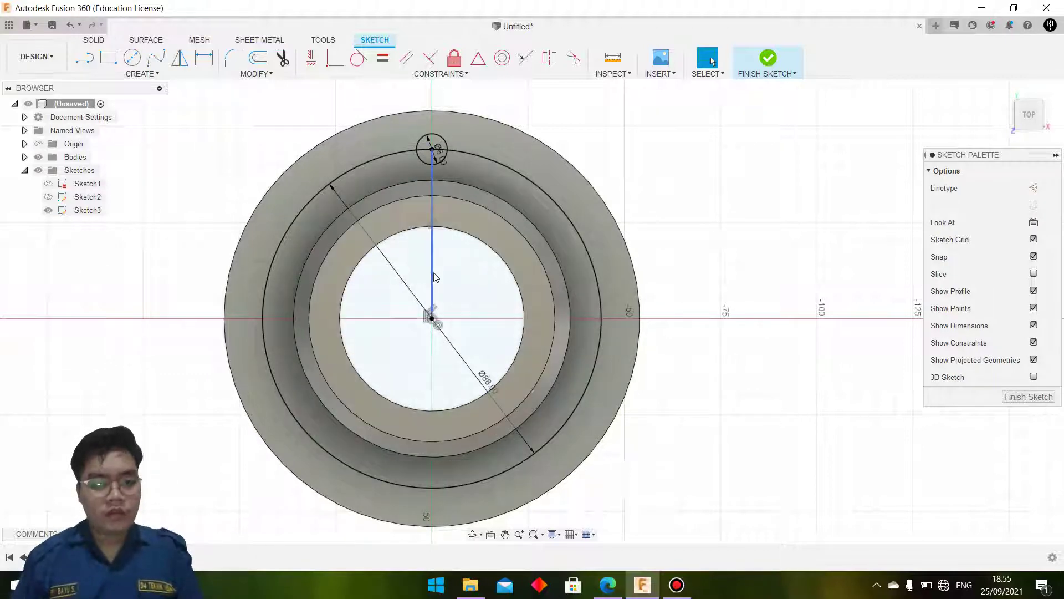
key("Delete")
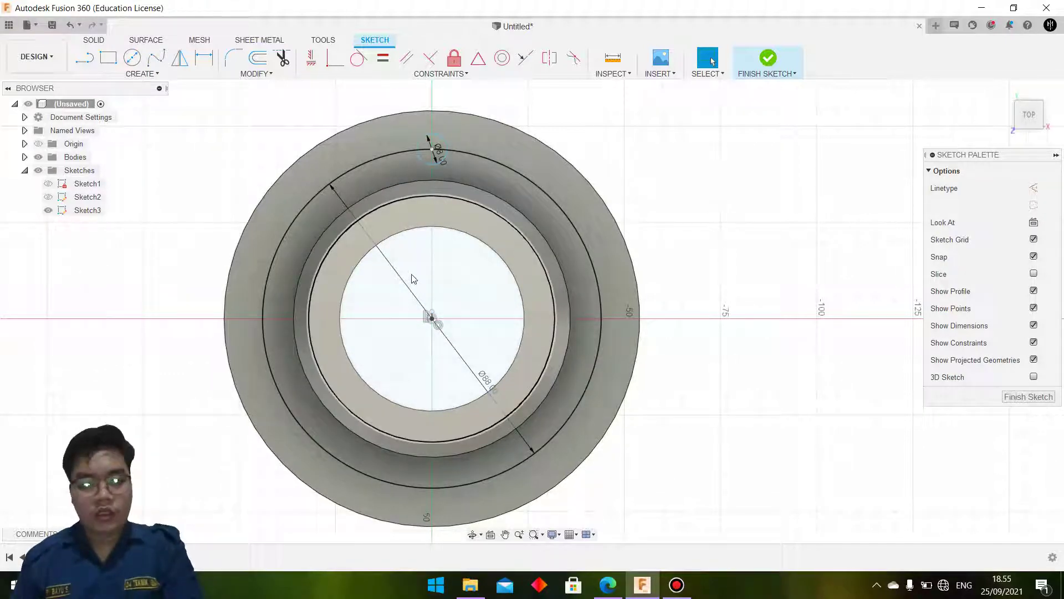
left_click(142, 74)
left_click(138, 261)
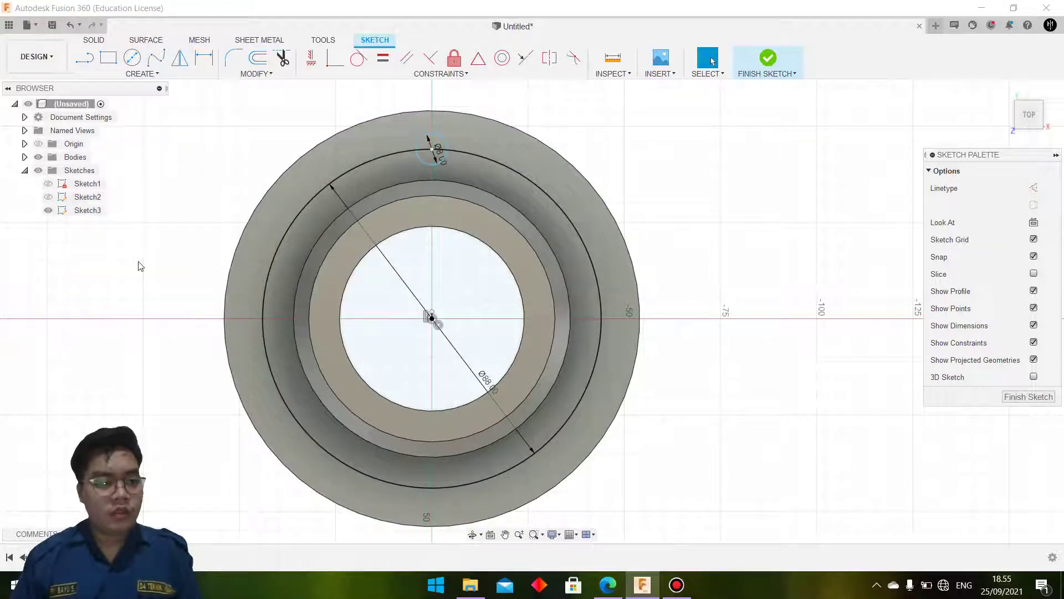
Step: Circular-pattern the Ø8 hole circle into six evenly spaced holes around the axis
left_click(428, 162)
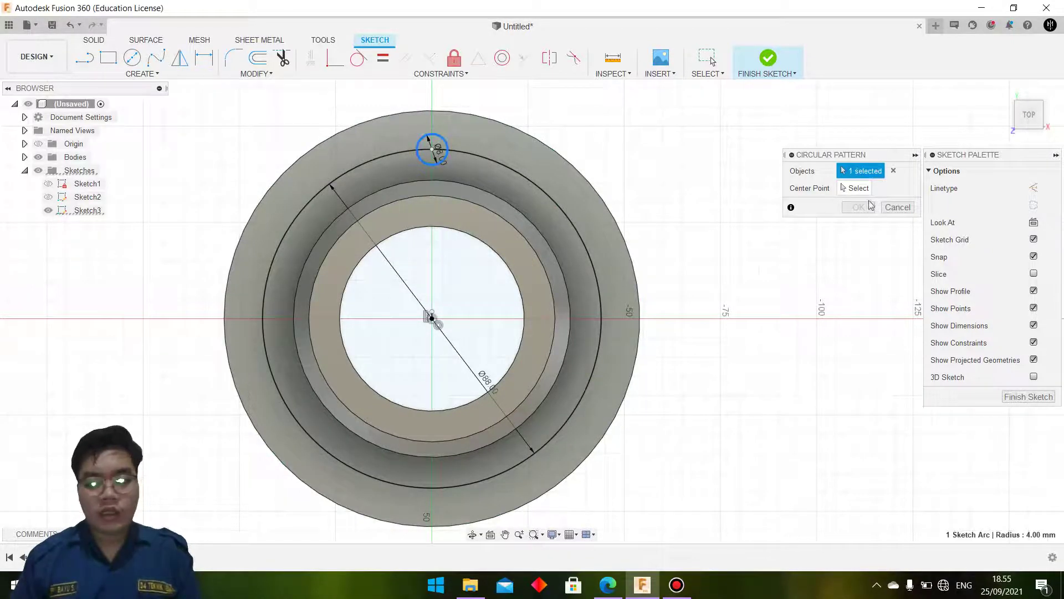
left_click(856, 188)
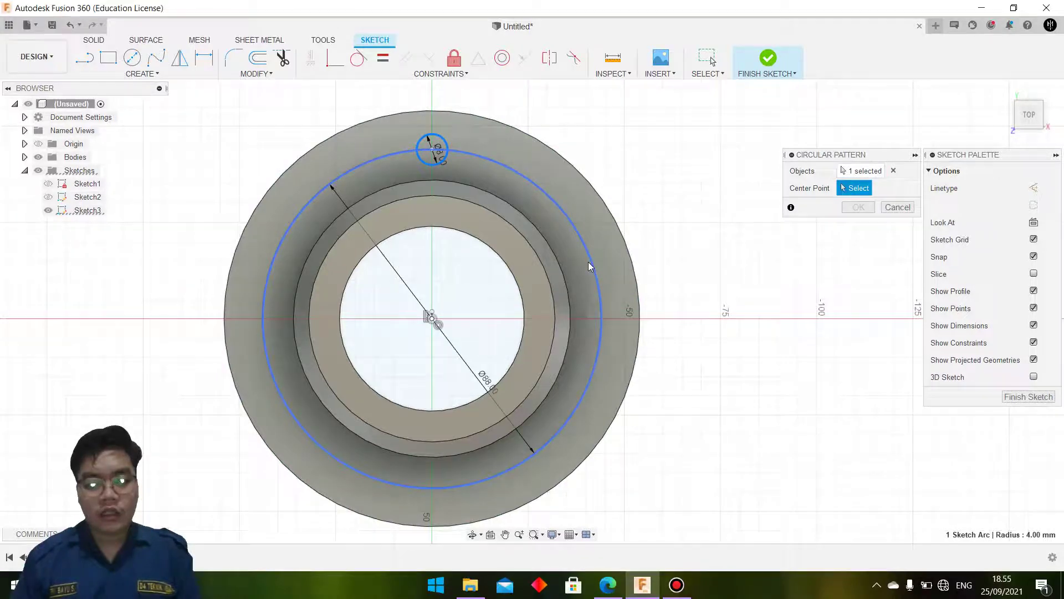
left_click(608, 585)
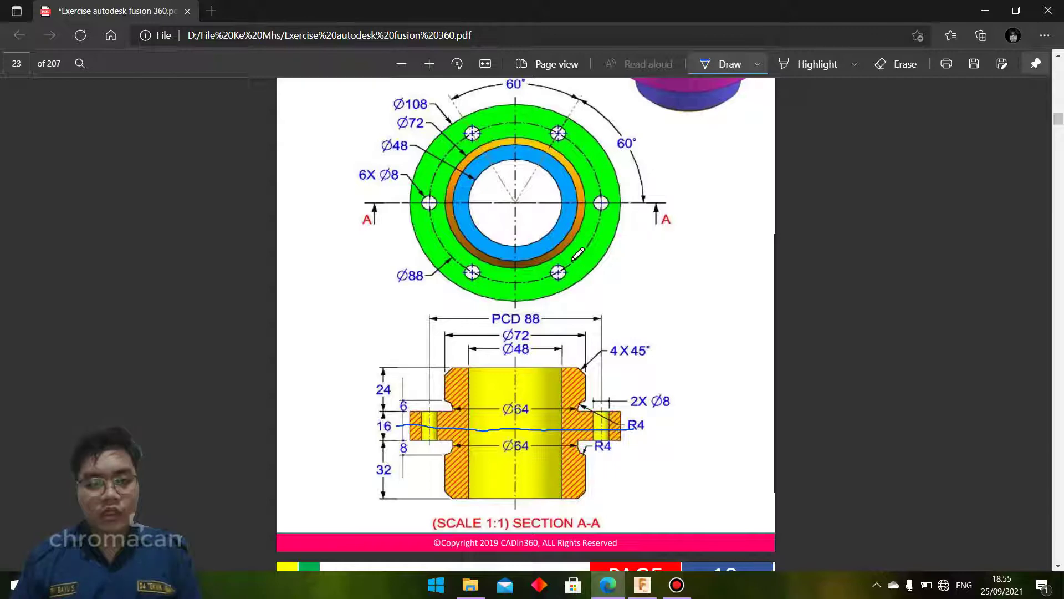
left_click(635, 589)
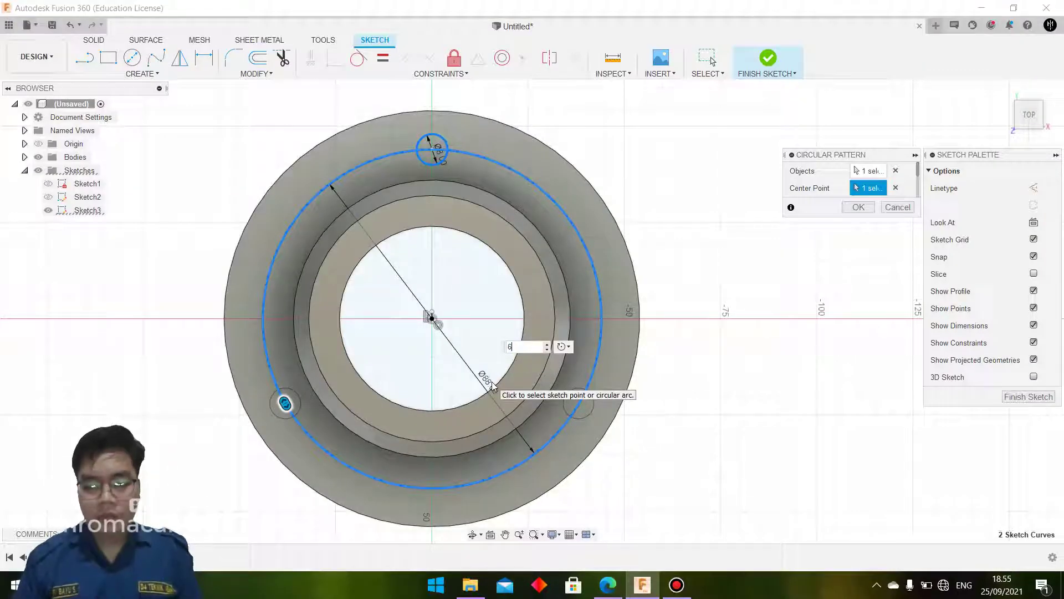
key("Return")
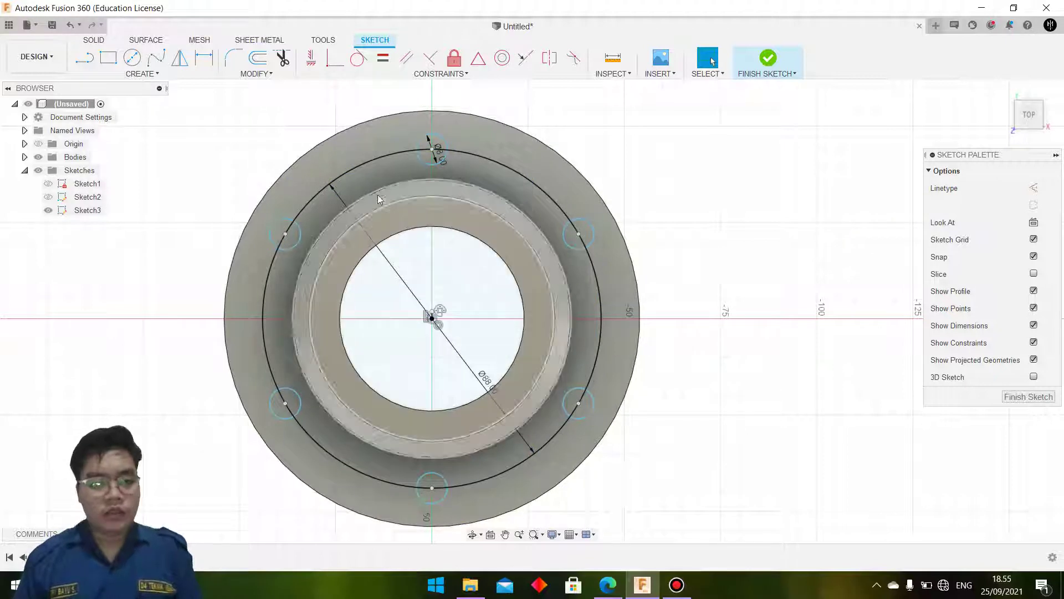
Step: Delete the Ø88 pitch circle and finish the sketch
left_click(372, 163)
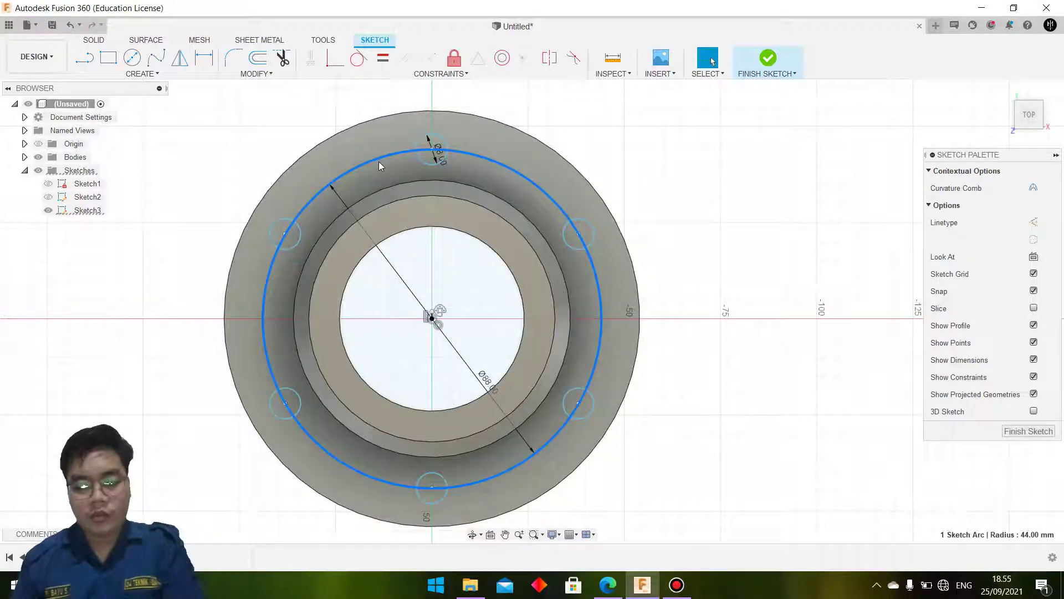
key("Delete")
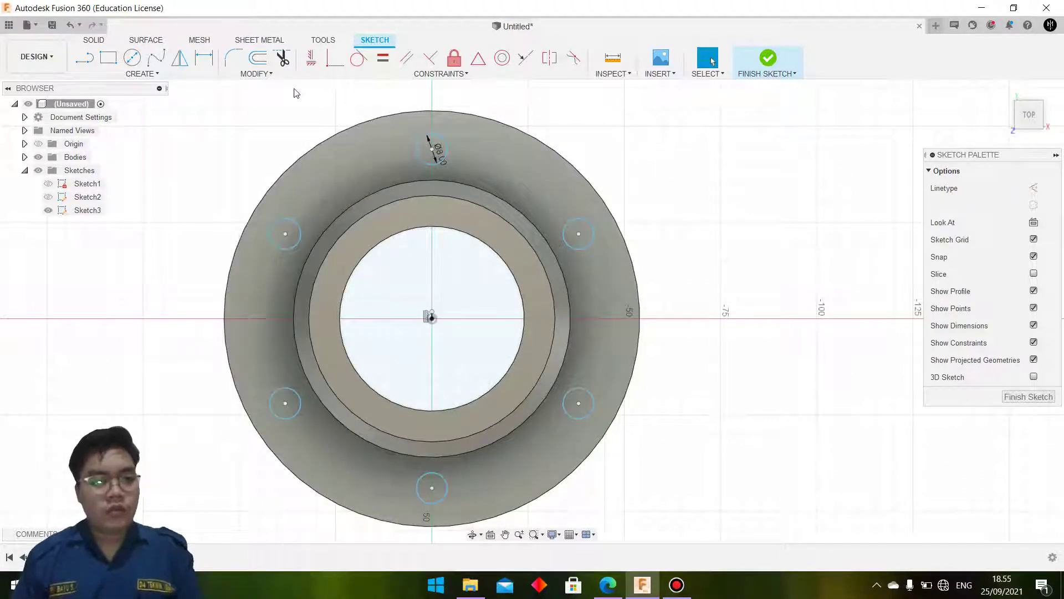
left_click(772, 60)
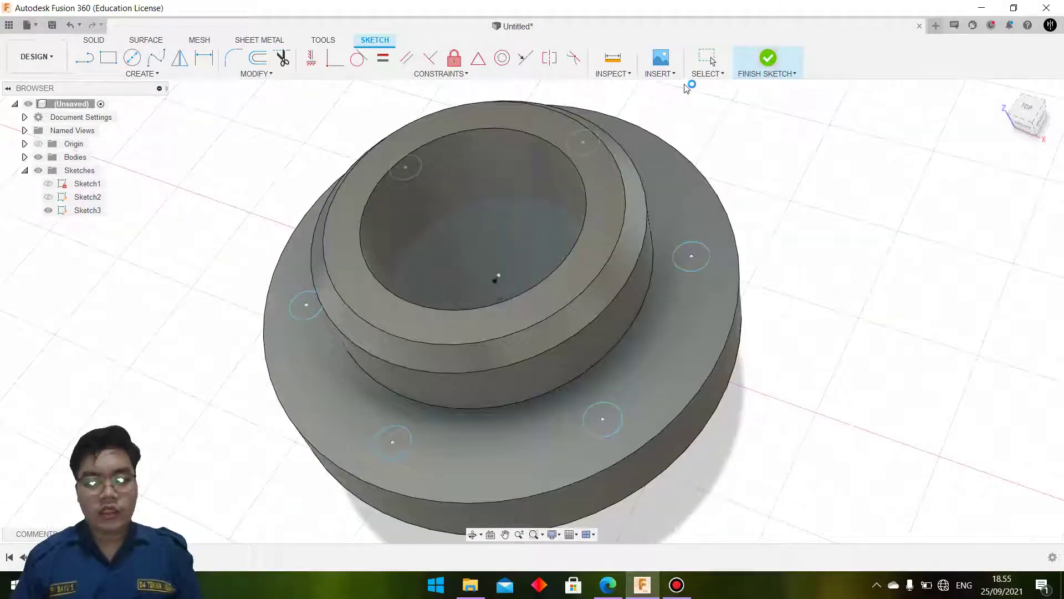
Step: Select the six bolt-hole profiles for an extrude, then cancel after a wrong pick
left_click(109, 59)
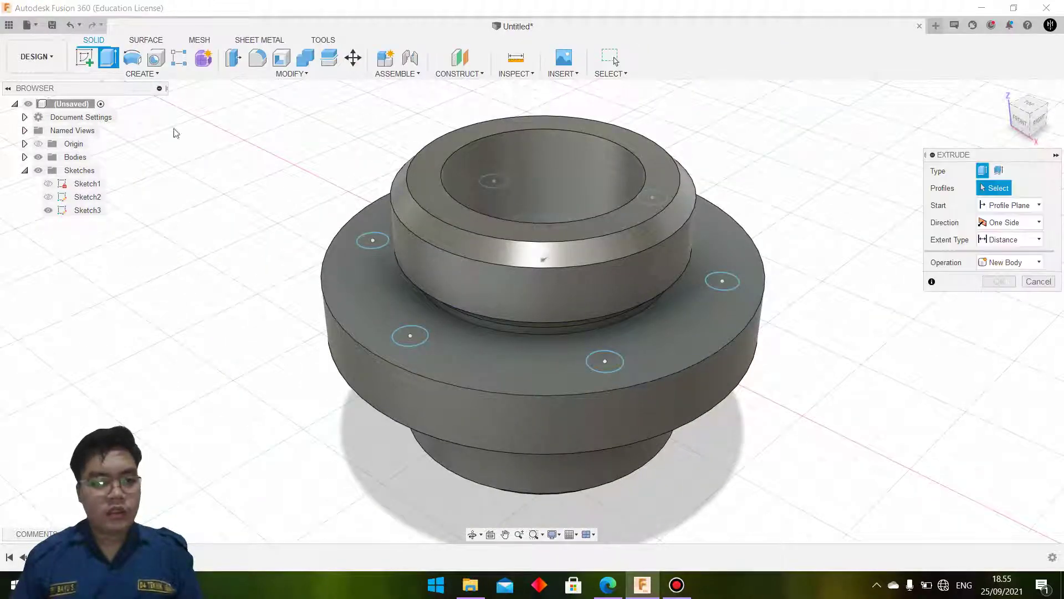
left_click(367, 242)
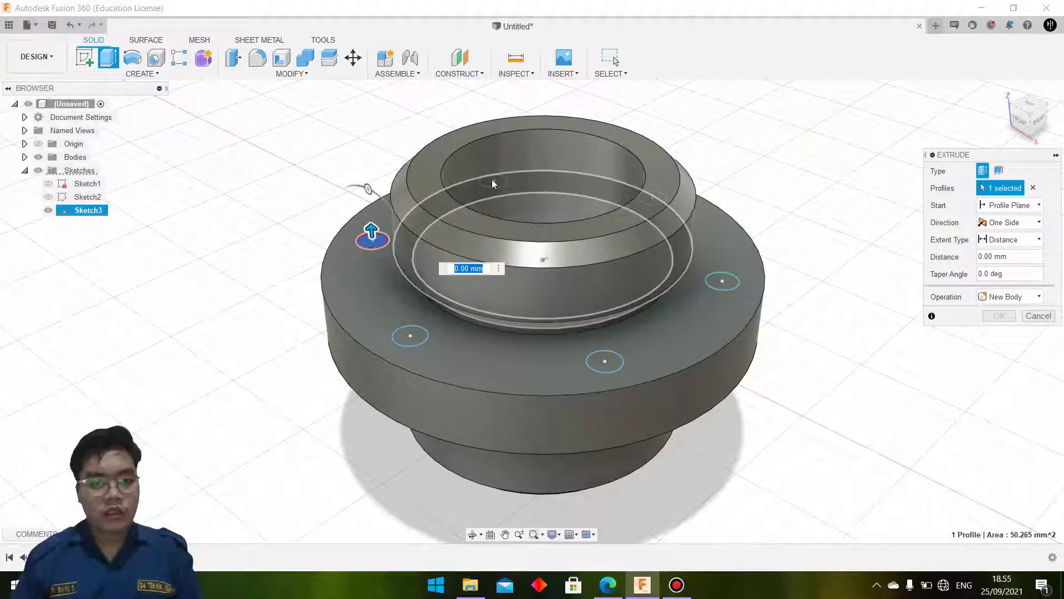
left_click(1039, 108)
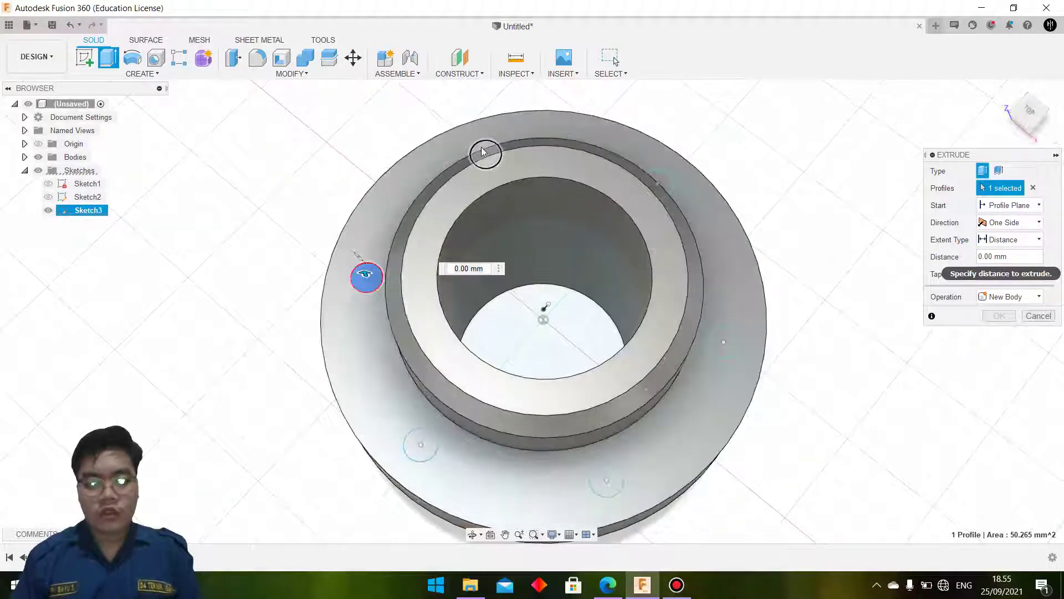
left_click(484, 153)
left_click(658, 183)
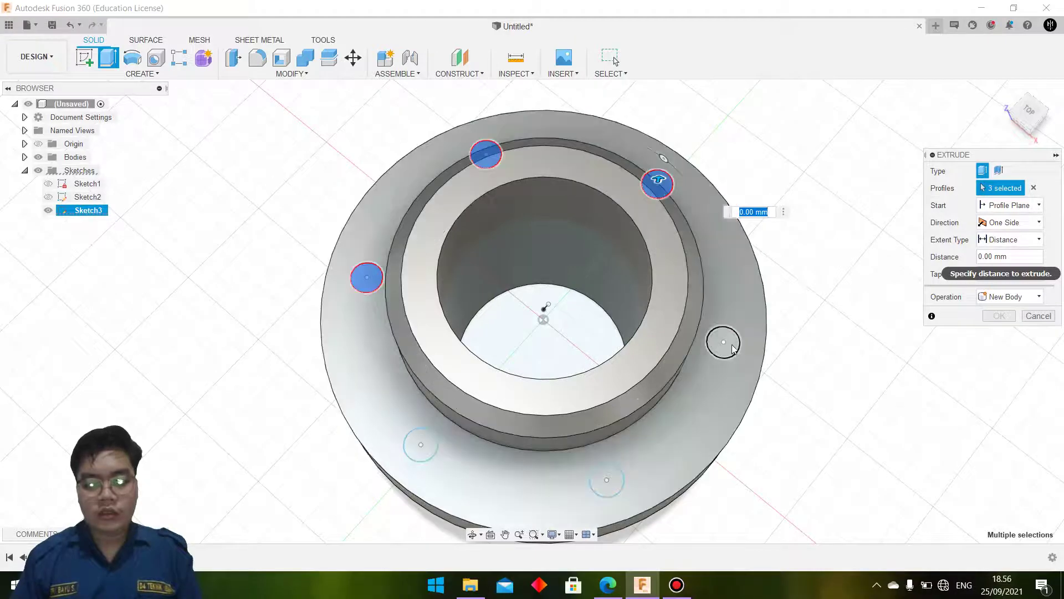
left_click(723, 342)
left_click(606, 480)
left_click(421, 445)
left_click(443, 443)
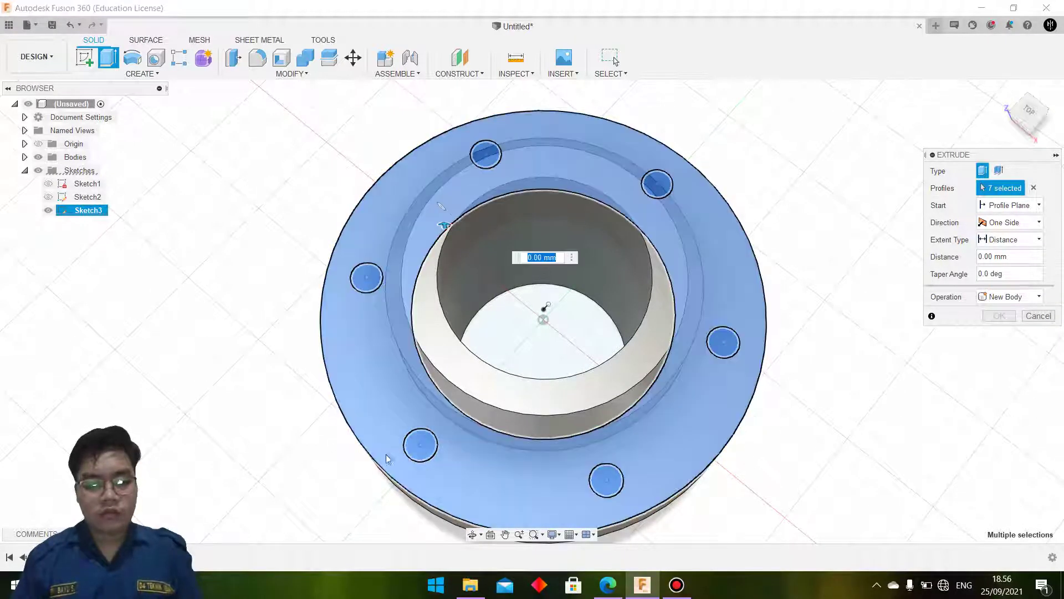
key("Escape")
key("Escape")
Step: Extrude-cut the six Ø8 bolt-hole profiles 45 mm down through the flange
left_click(109, 61)
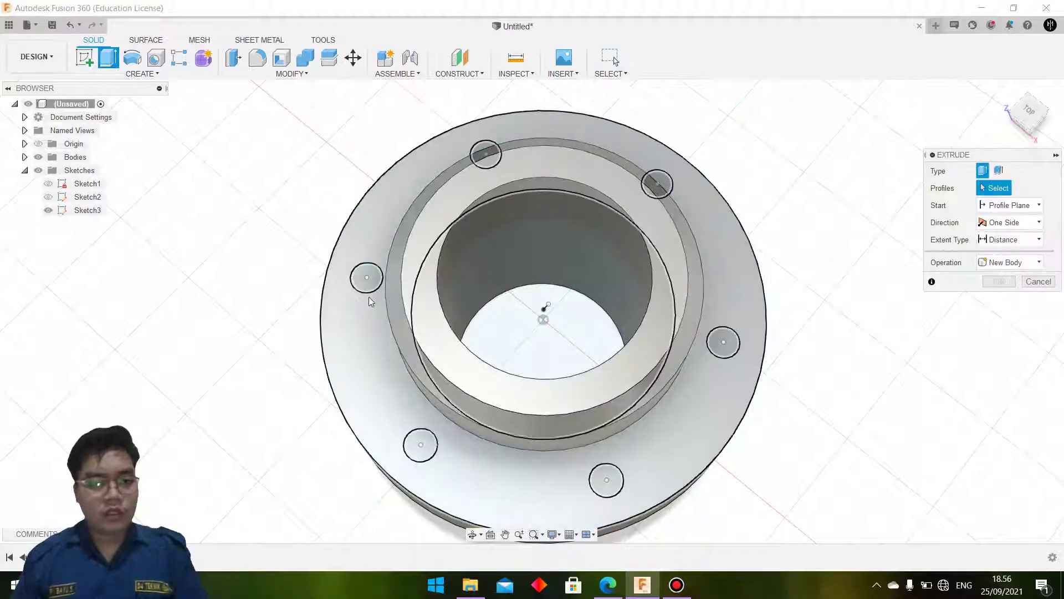
left_click(366, 278)
left_click(485, 155)
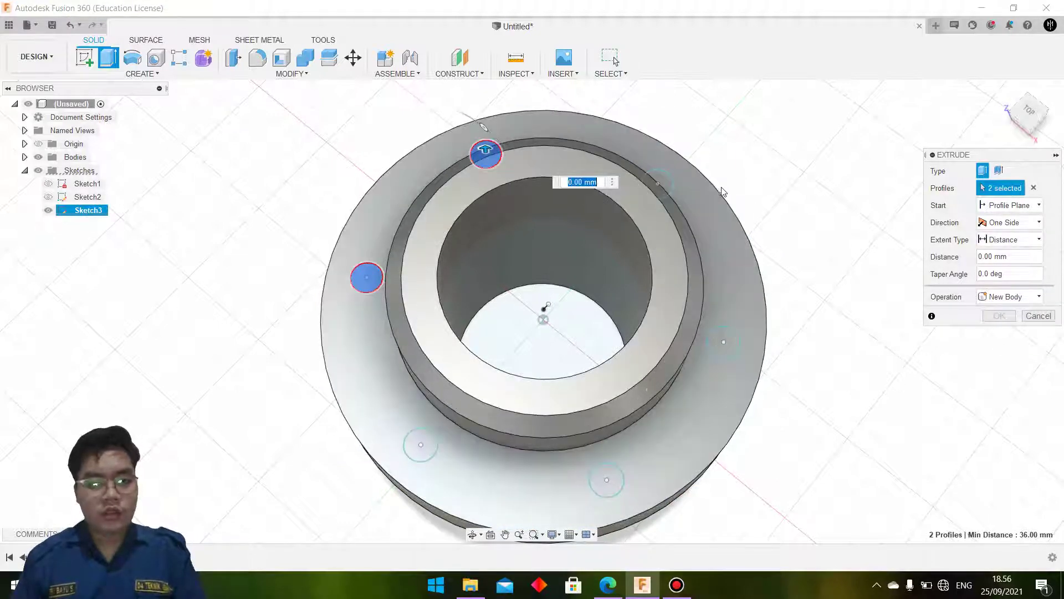
left_click(659, 183)
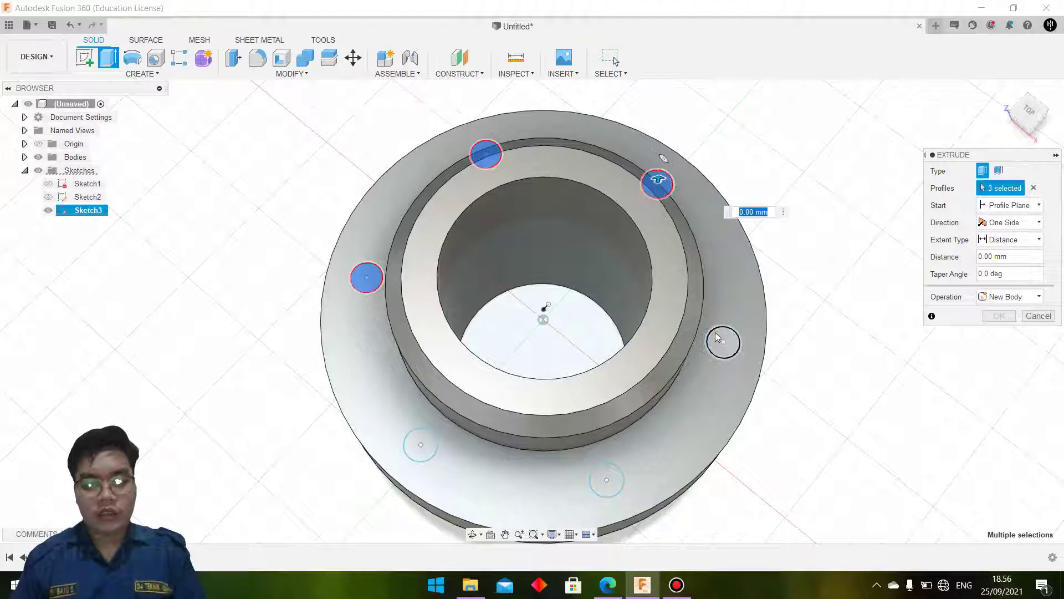
left_click(724, 342)
left_click(607, 480)
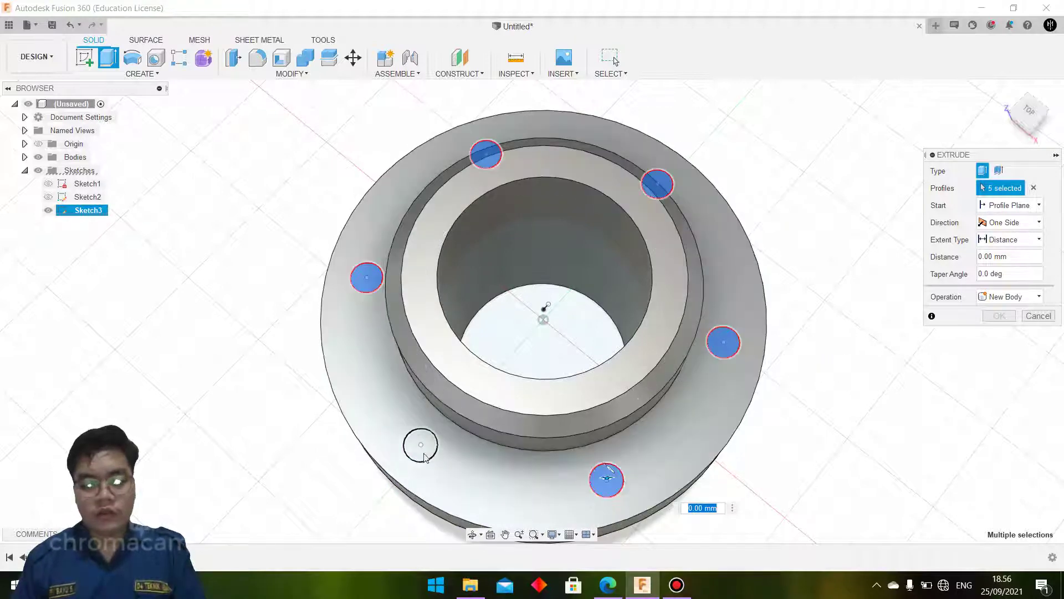
left_click(421, 445)
left_click(1030, 131)
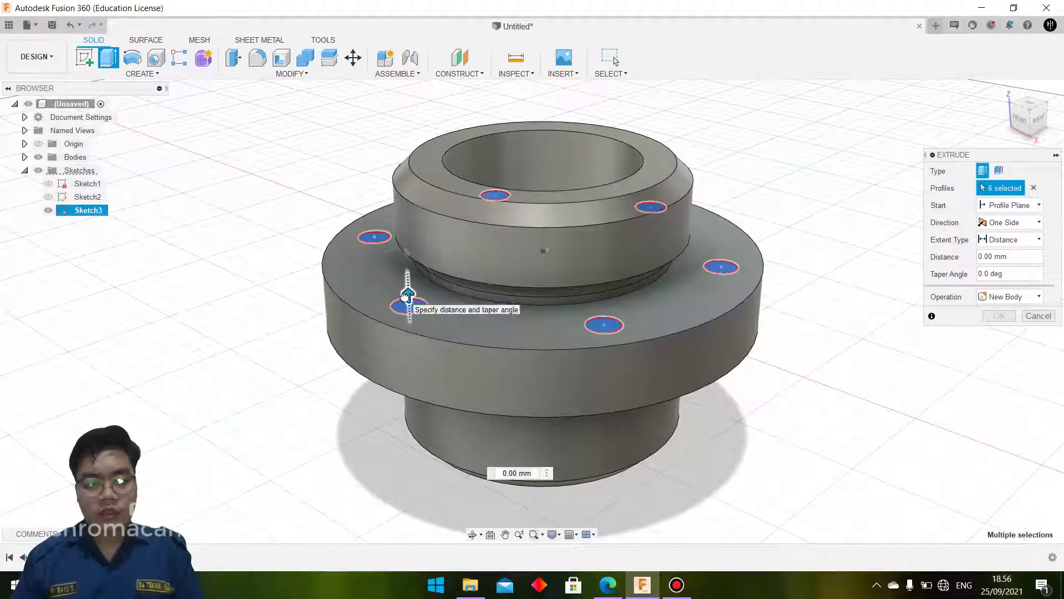
left_click_drag(408, 294, 427, 451)
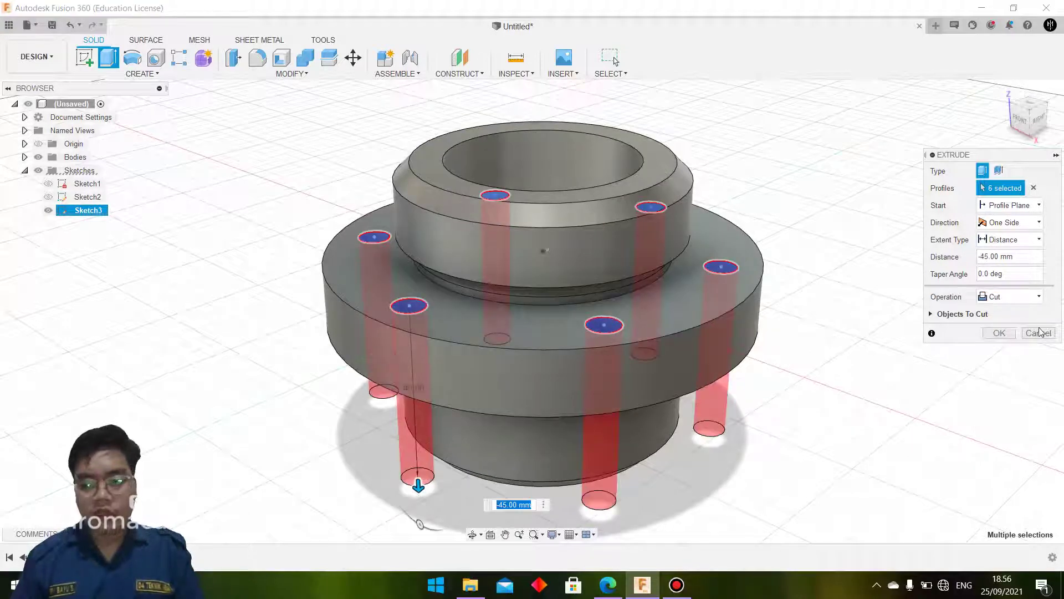
left_click(999, 333)
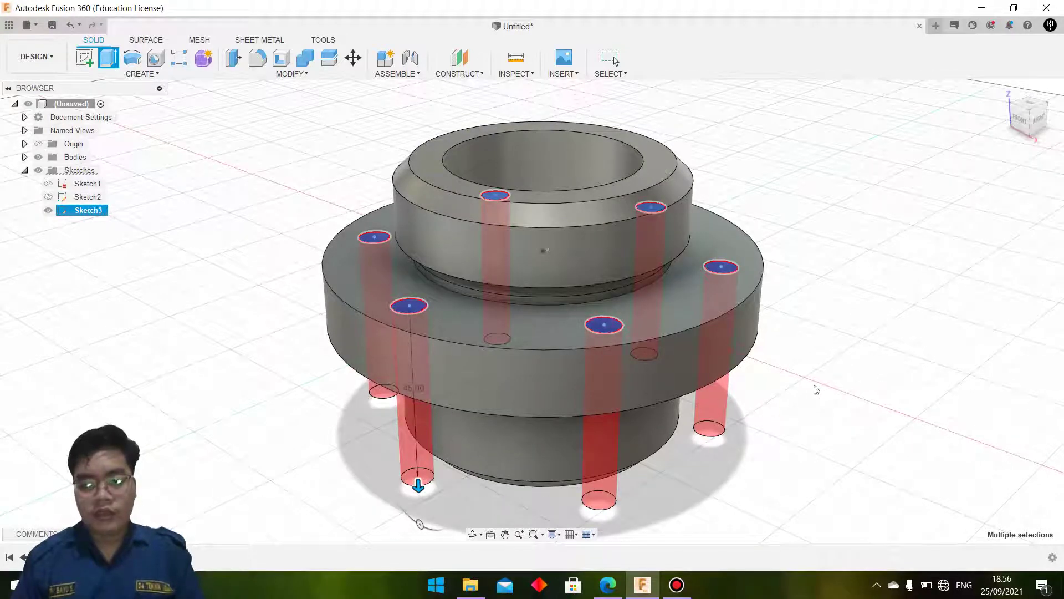
mouse_move(1035, 114)
middle_mouse_down("shift")
mouse_move(534, 310)
mouse_move(868, 314)
middle_mouse_up("shift")
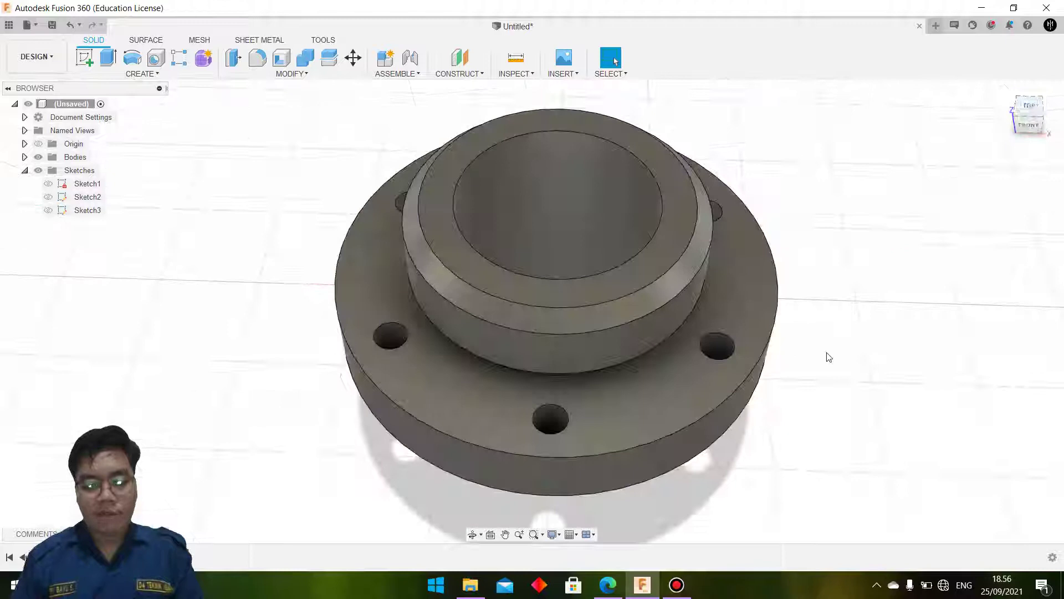
left_click(624, 591)
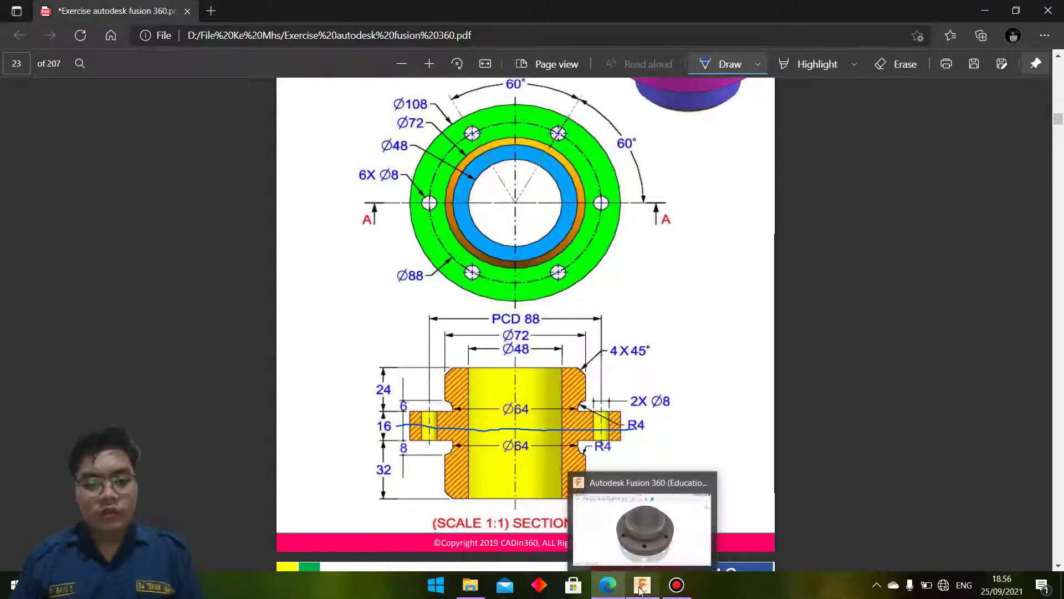
left_click(641, 588)
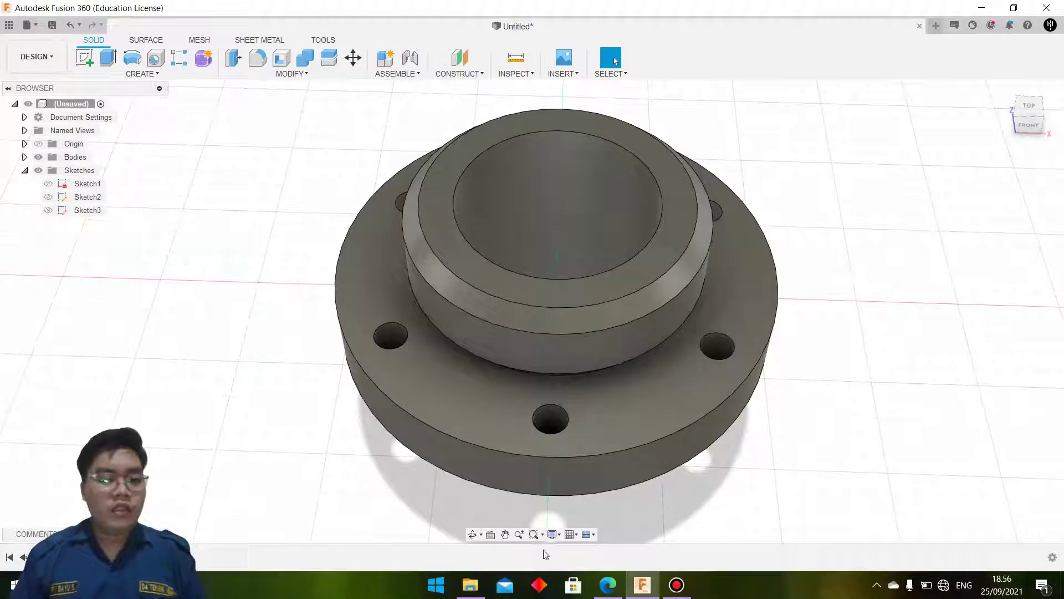
left_click(676, 585)
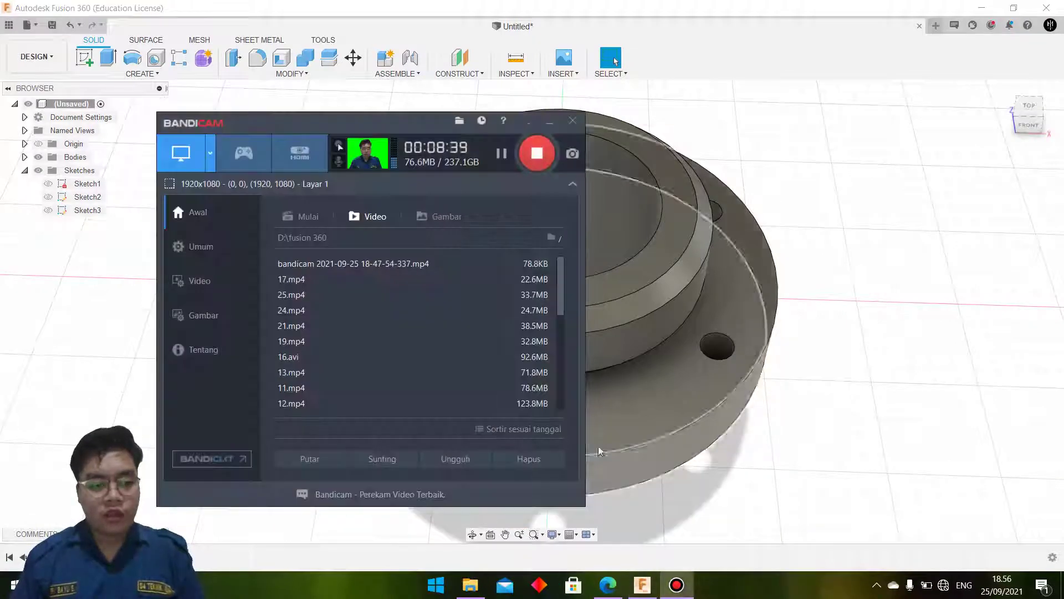